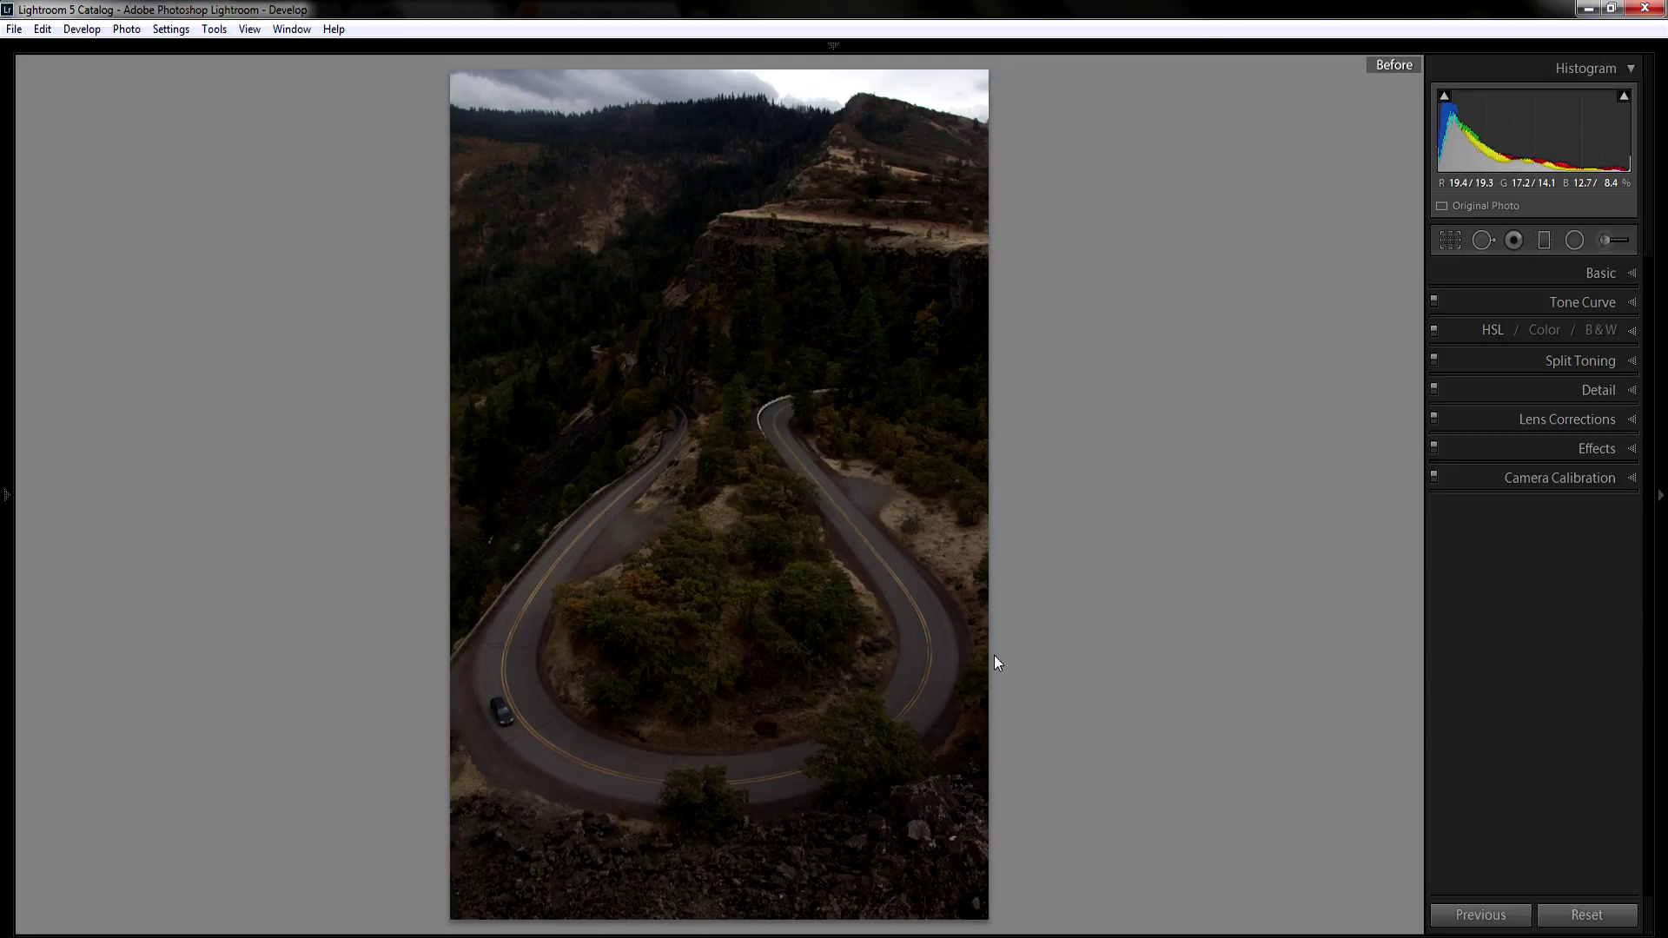
# After comparing with the original, enable Canon profile corrections with Vignetting 200 and Distortion 180
pyautogui.press('\\')
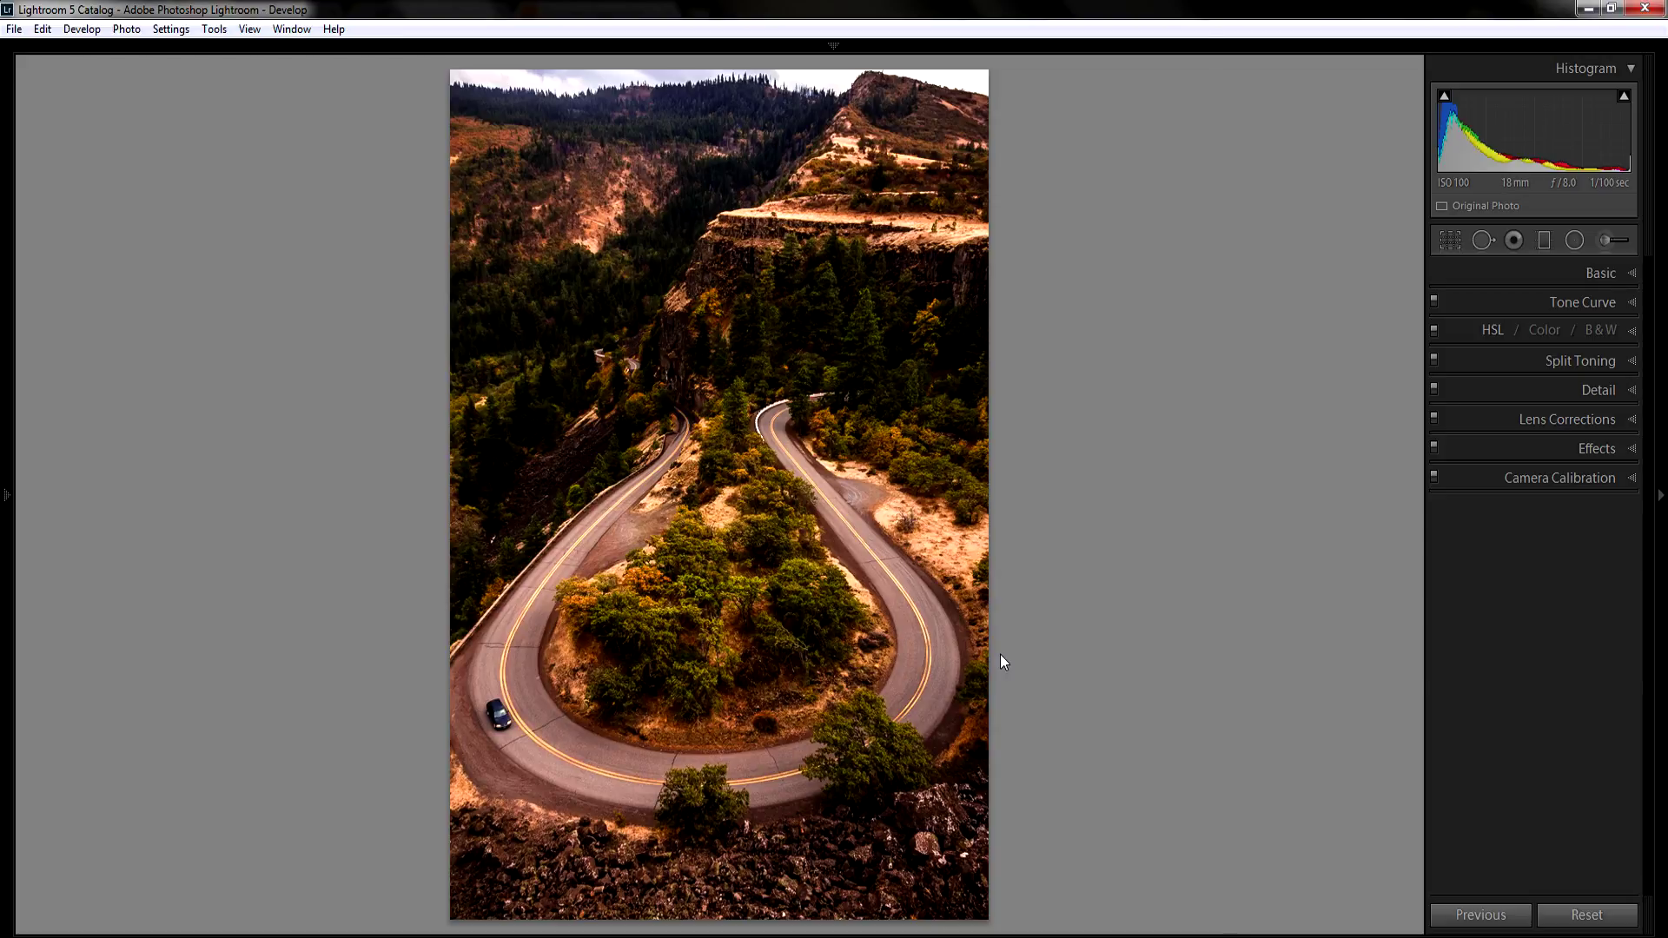
pyautogui.press('\\')
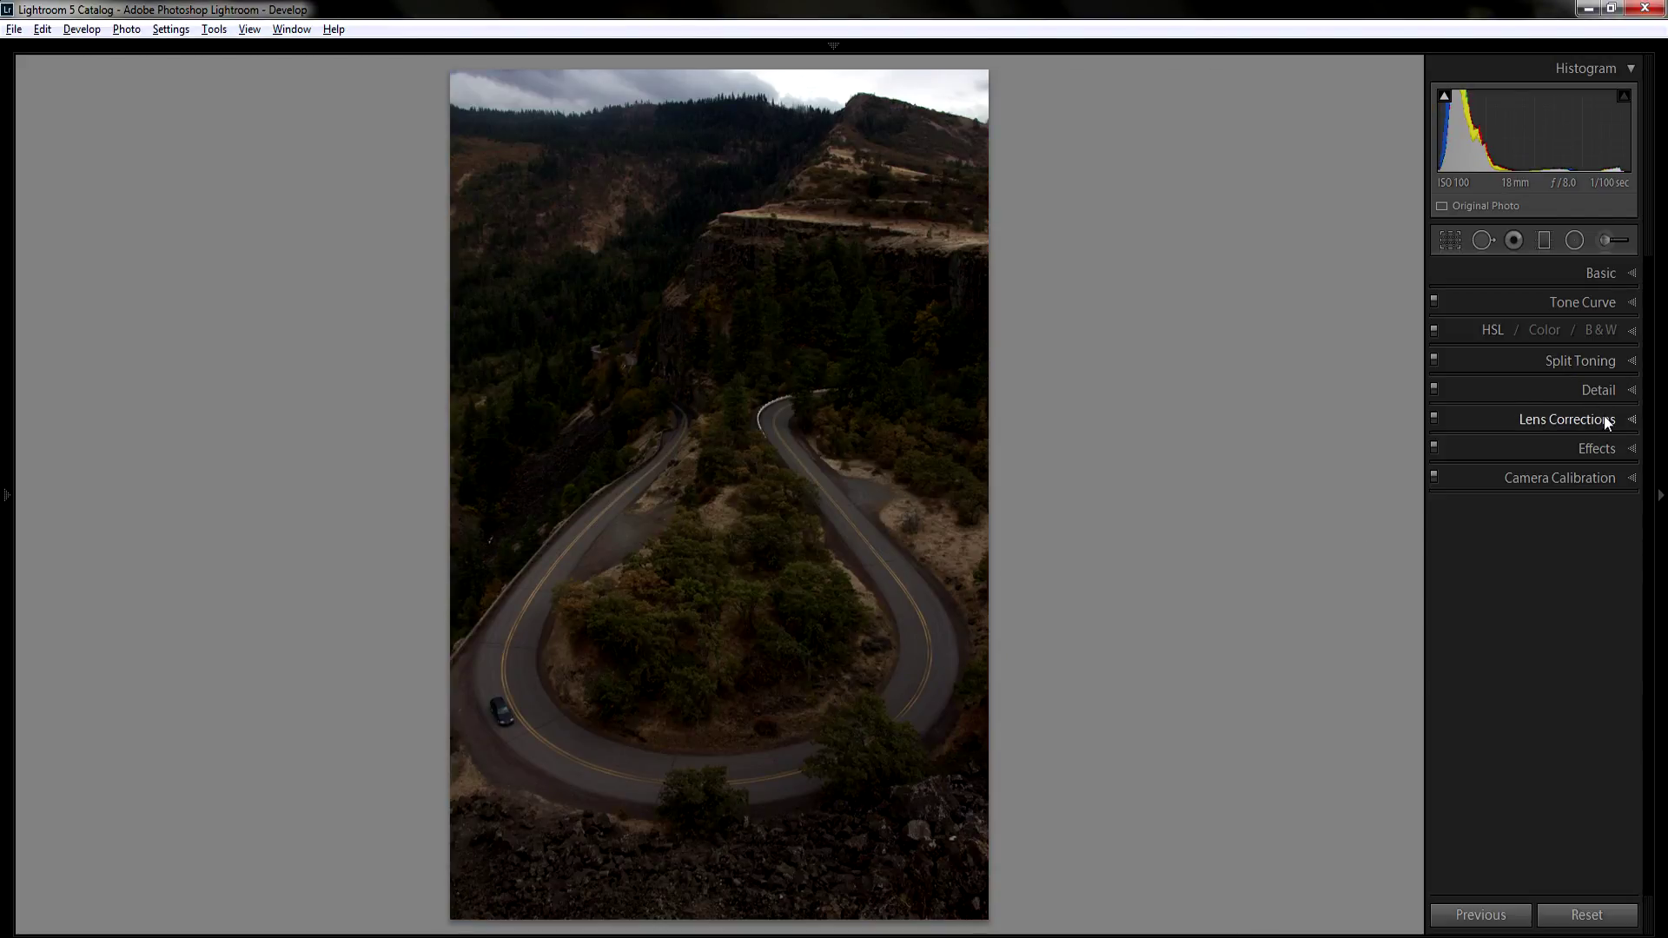
pyautogui.click(1604, 419)
pyautogui.click(1482, 472)
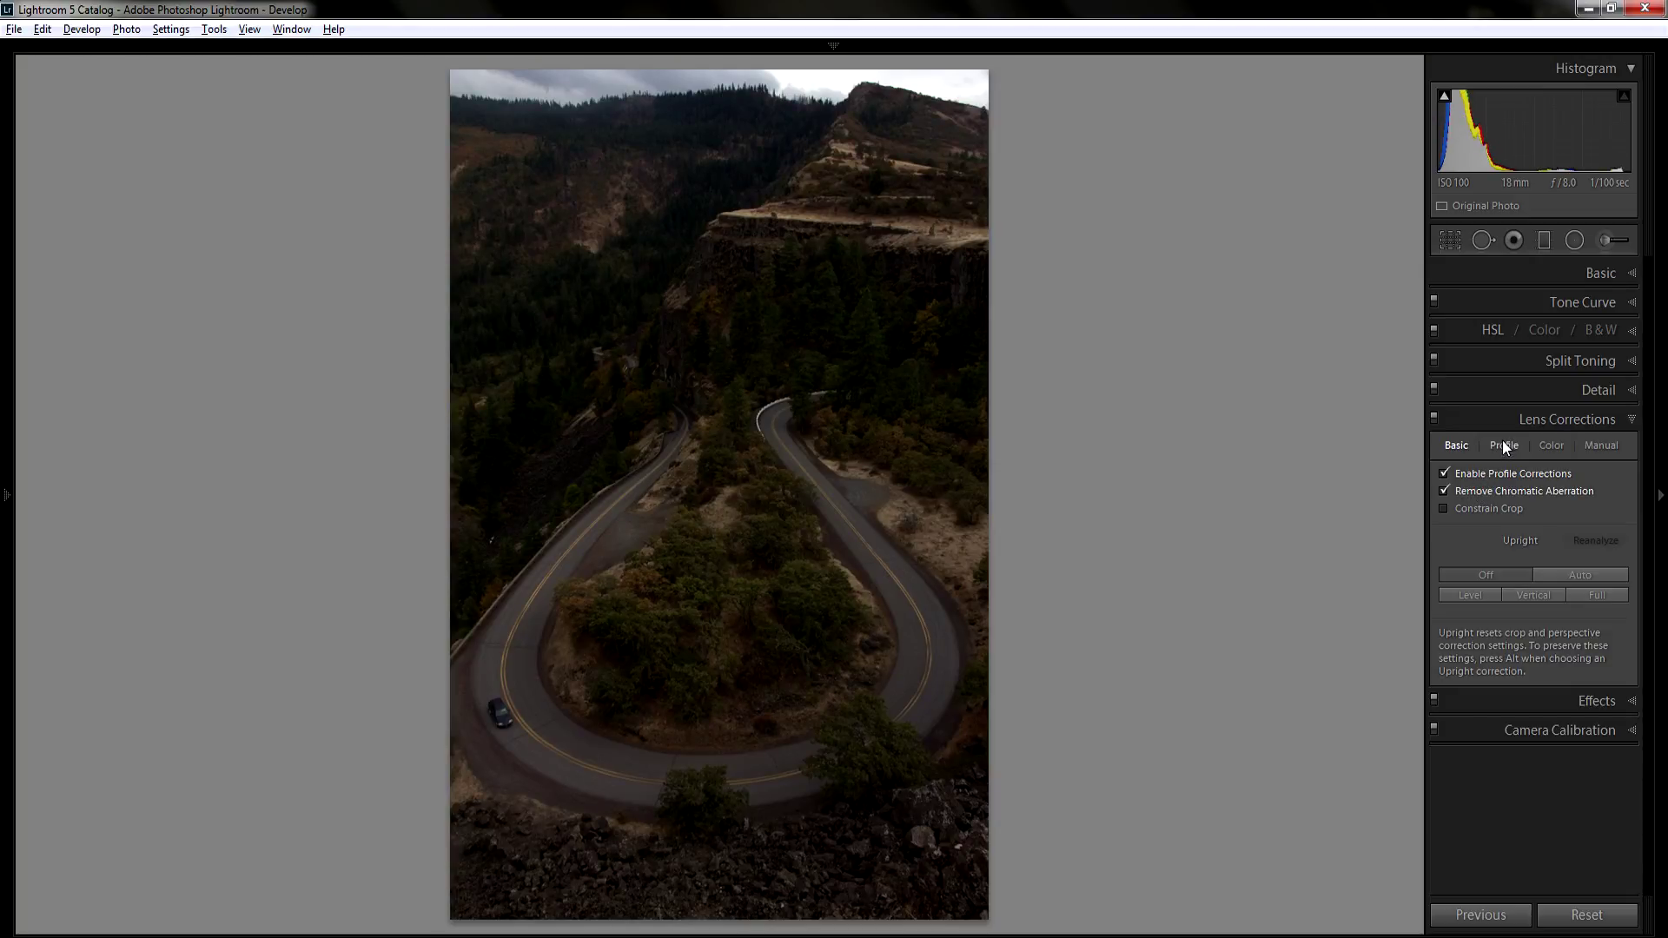
pyautogui.click(1503, 443)
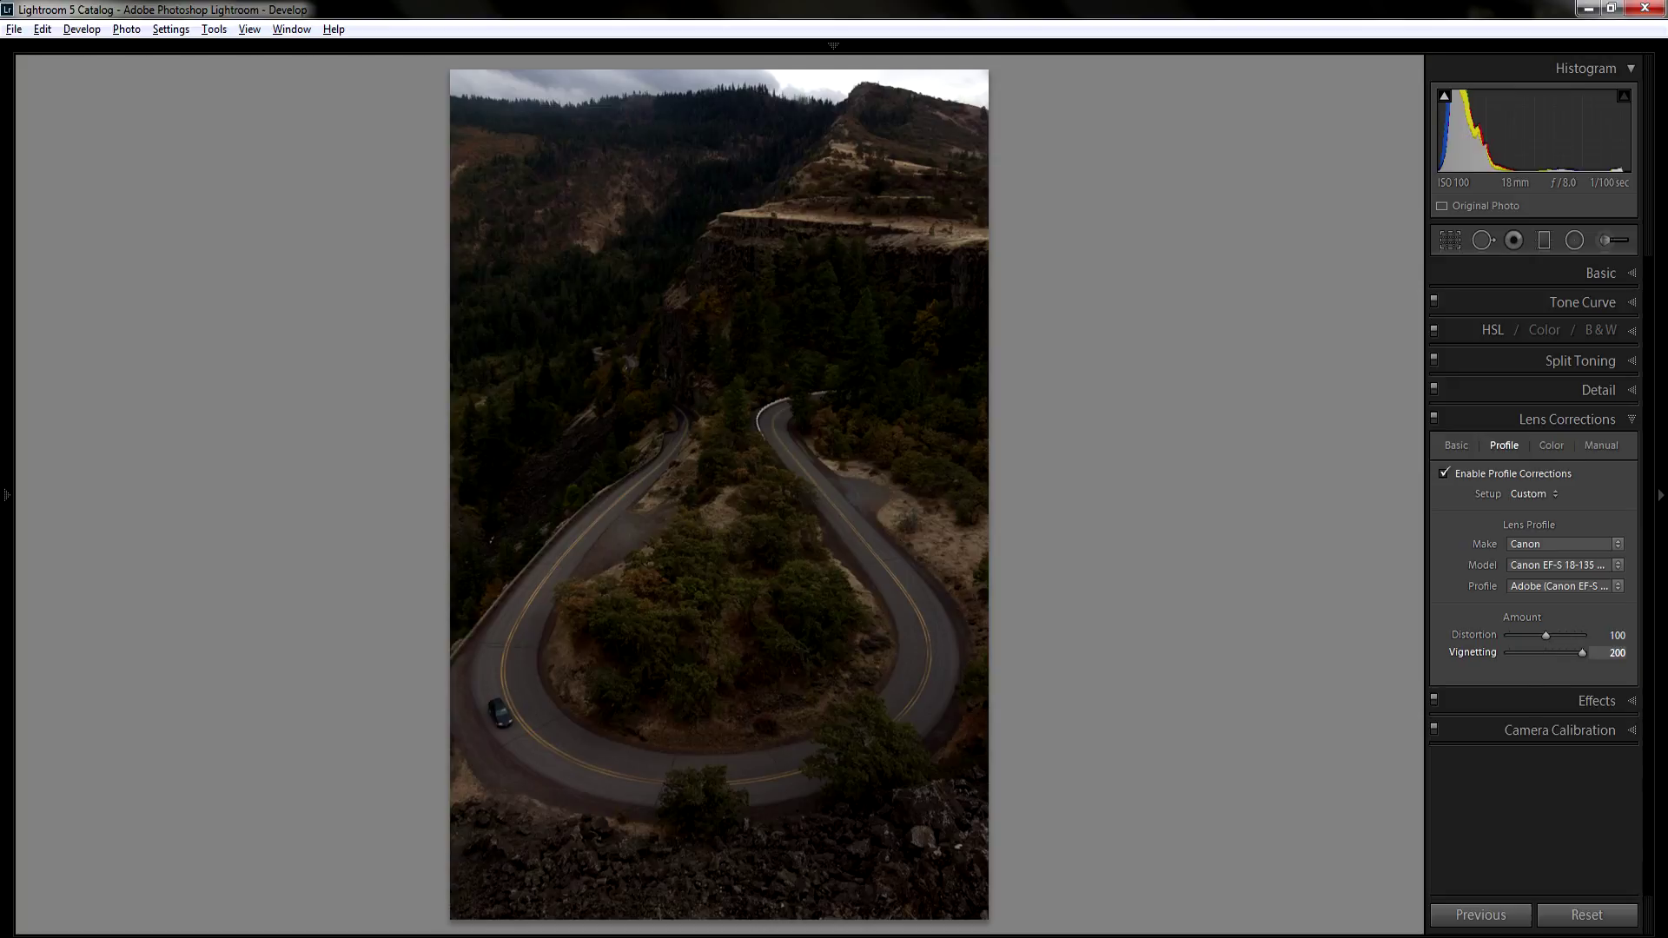
pyautogui.moveTo(1546, 652); pyautogui.dragTo(1663, 670)
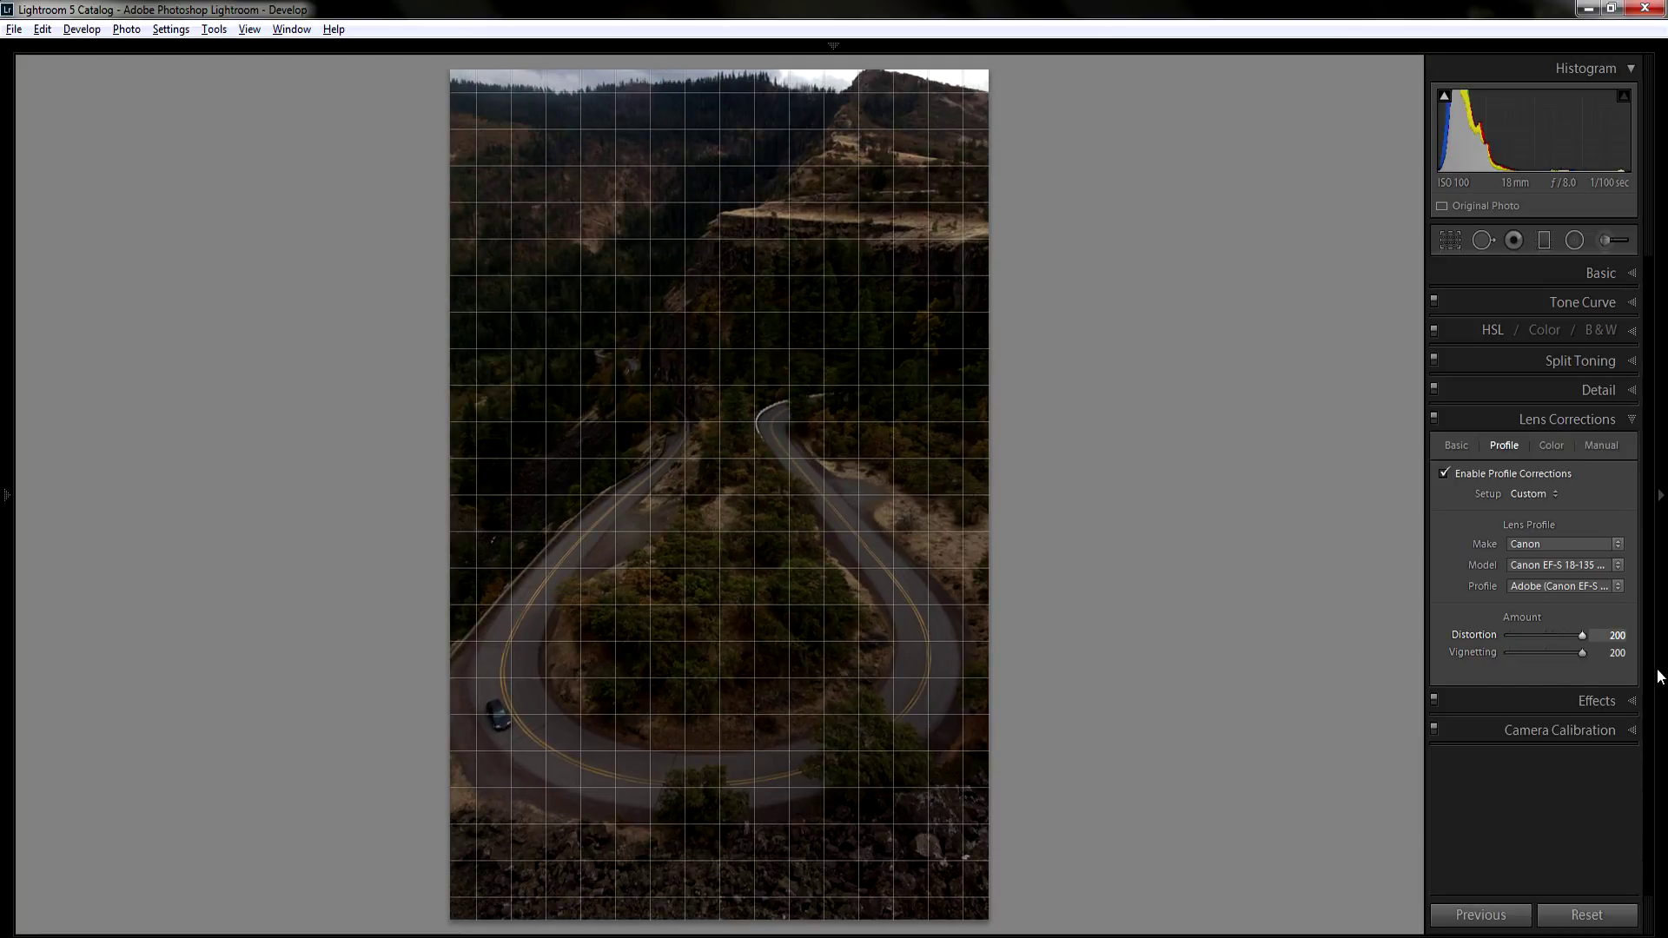
pyautogui.click(1613, 635)
pyautogui.write('180')
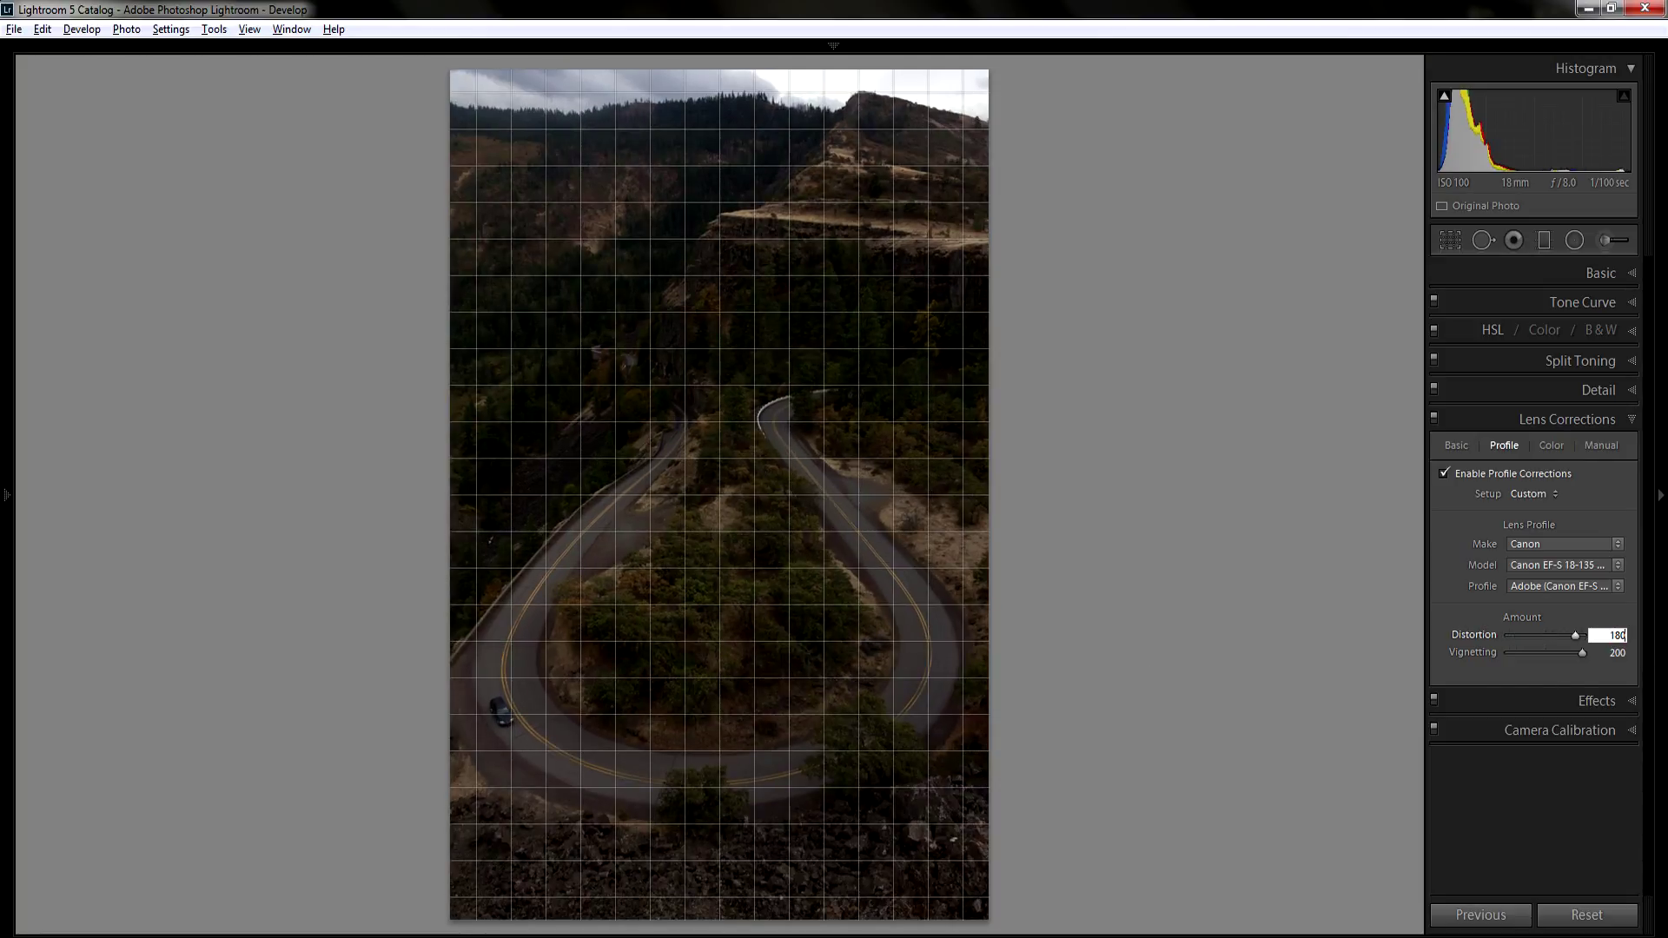
pyautogui.press('Return')
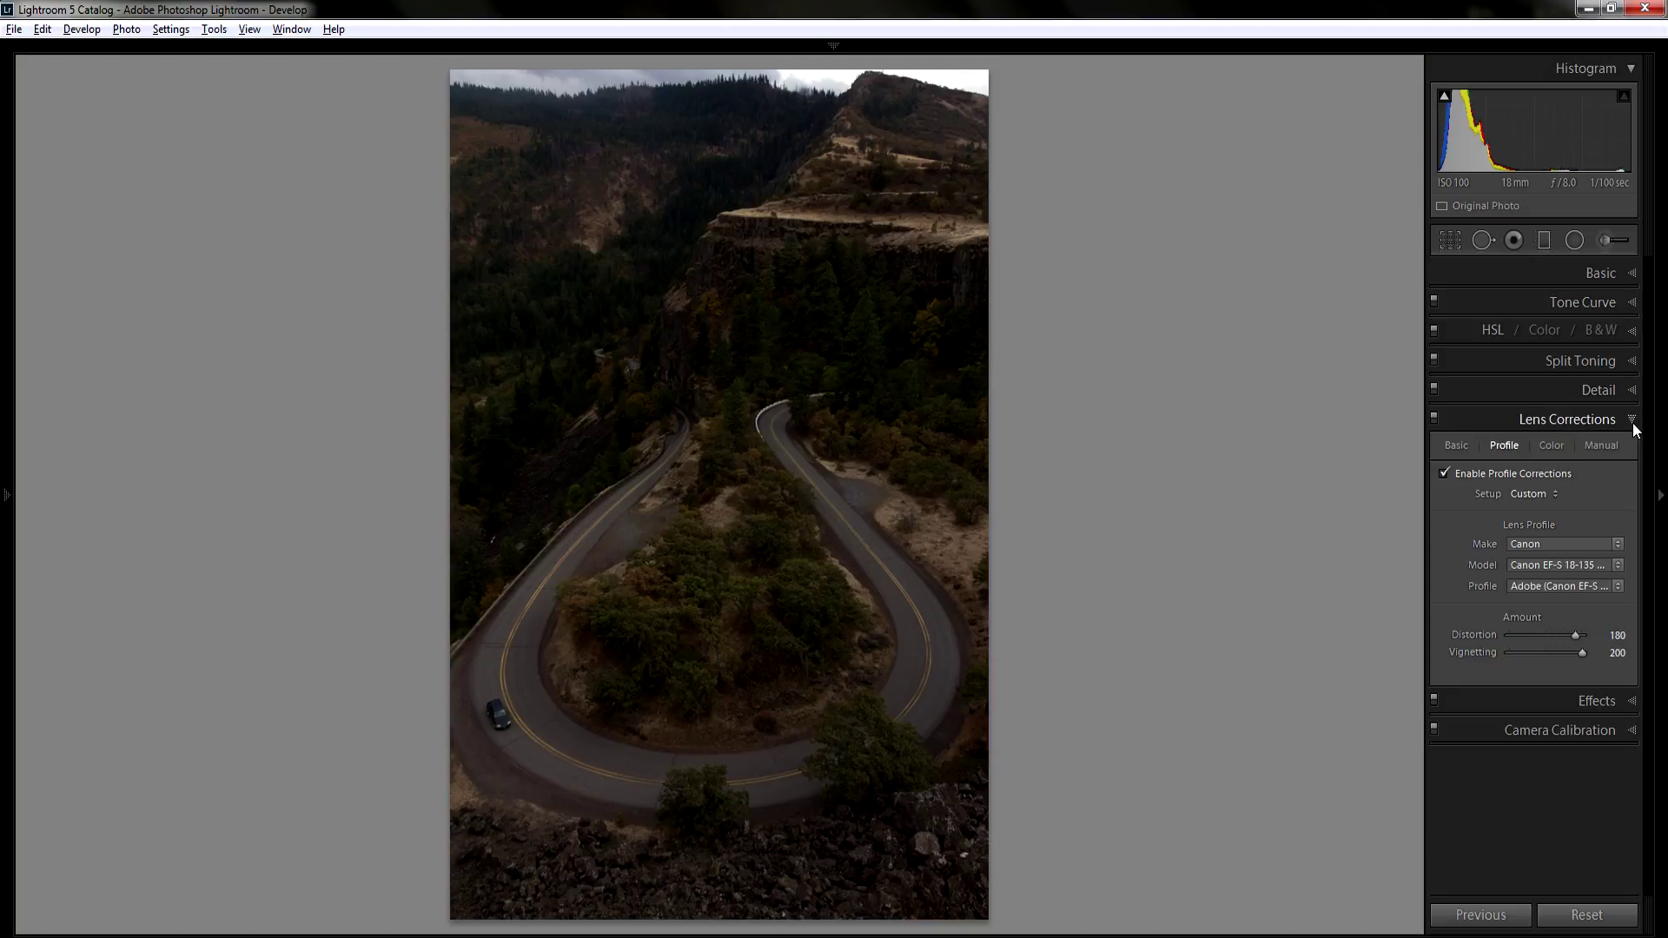
# In the Basic panel, try the Auto and Daylight white balance presets, settling on Daylight
pyautogui.hotkey('ctrl', '1')
pyautogui.click(1581, 328)
pyautogui.click(1545, 370)
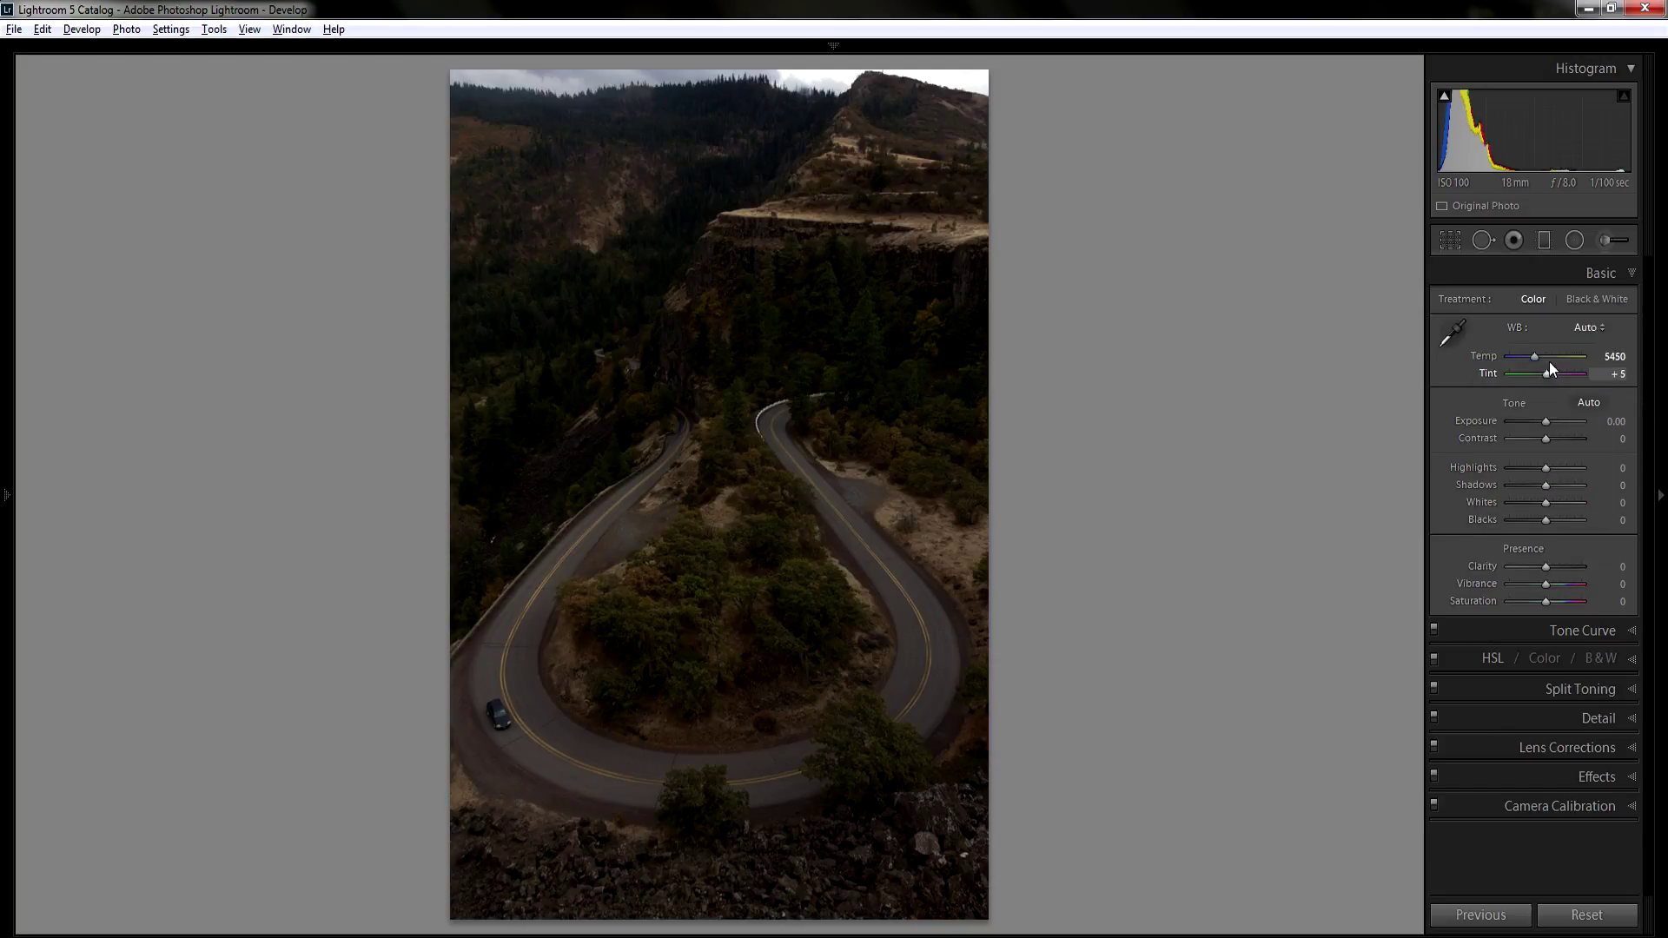
pyautogui.click(1581, 328)
pyautogui.click(1551, 388)
pyautogui.click(1595, 331)
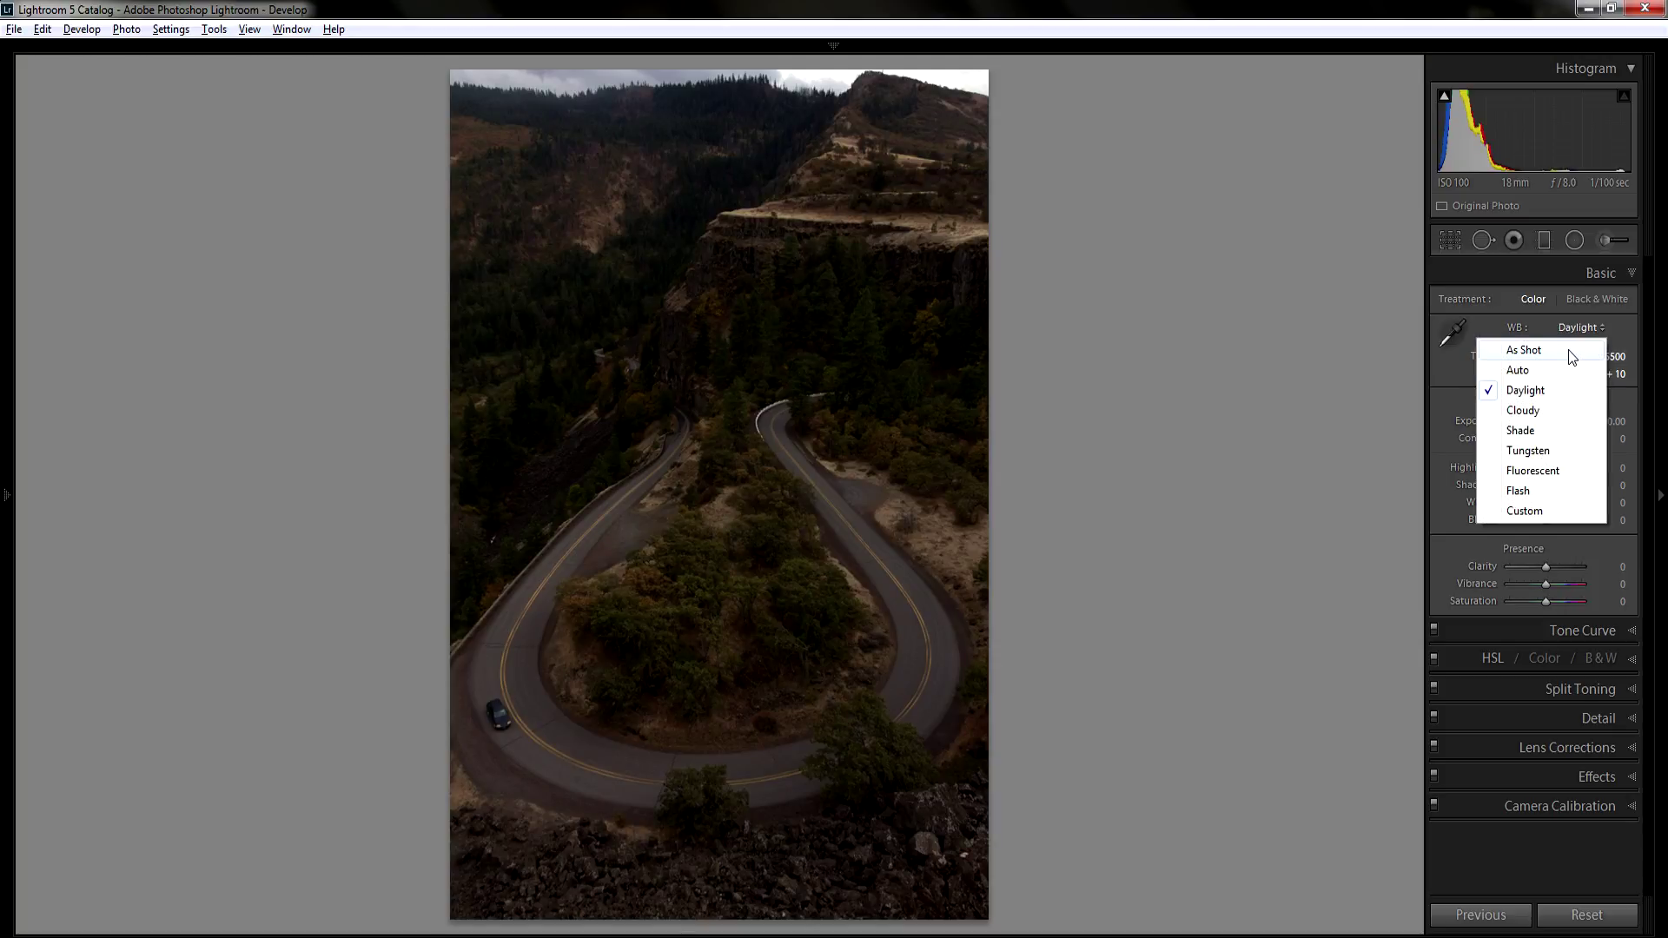
pyautogui.press('Escape')
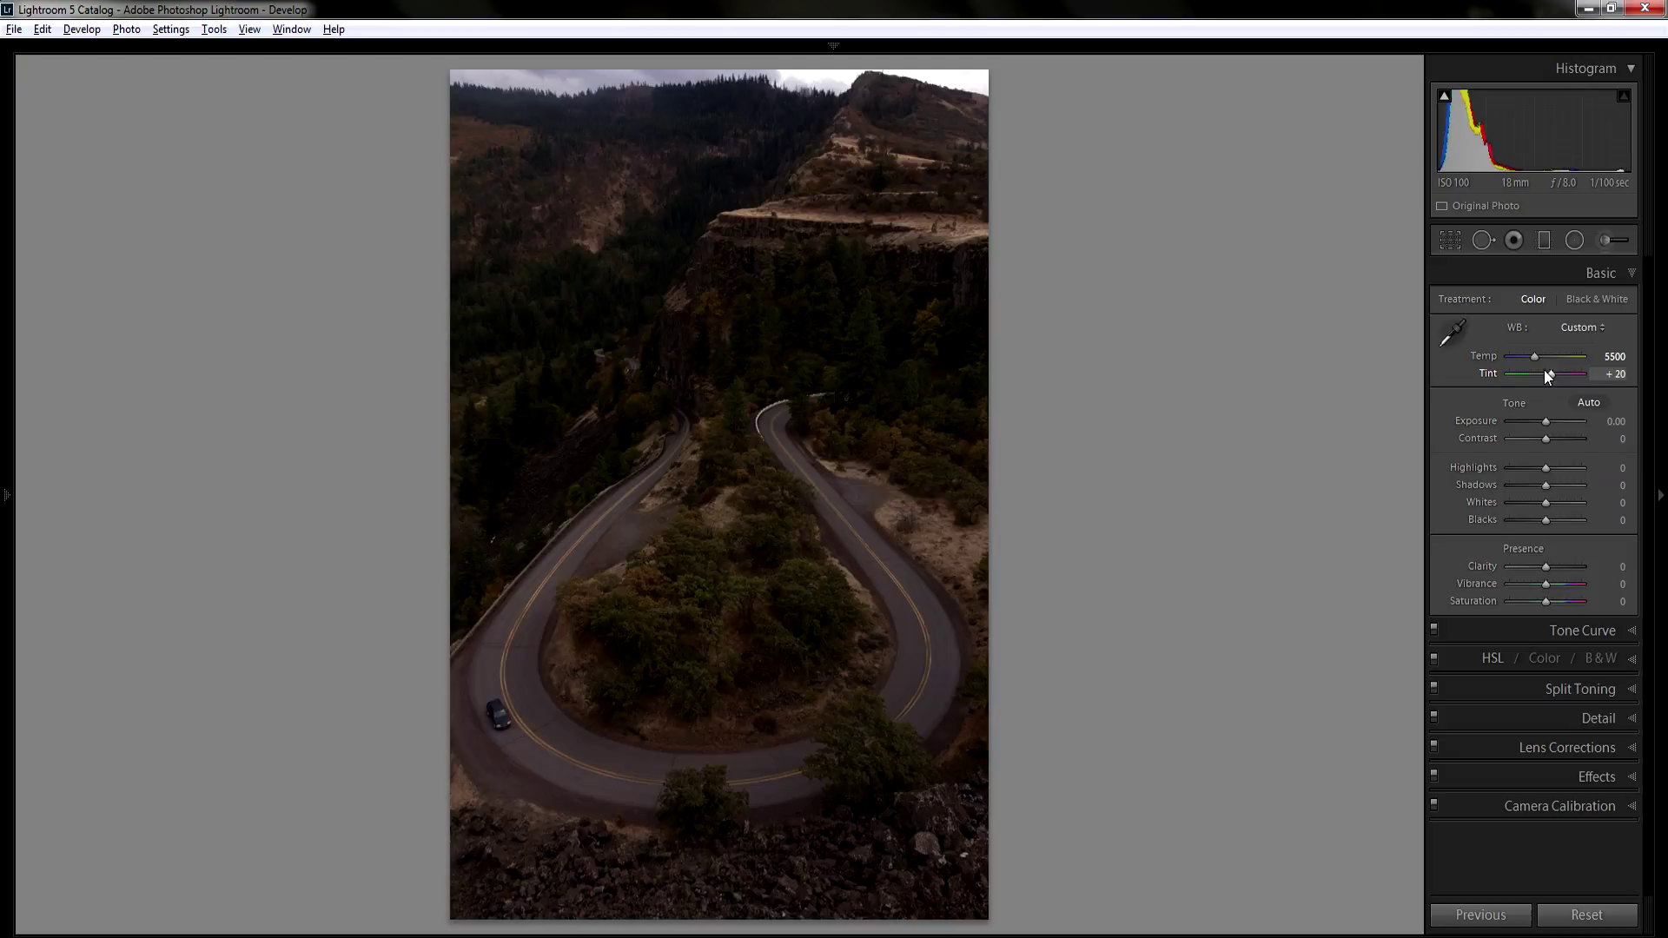
# Fine-tune white balance to Tint +17 and Temperature 5950
pyautogui.hotkey('shift', 'Up')
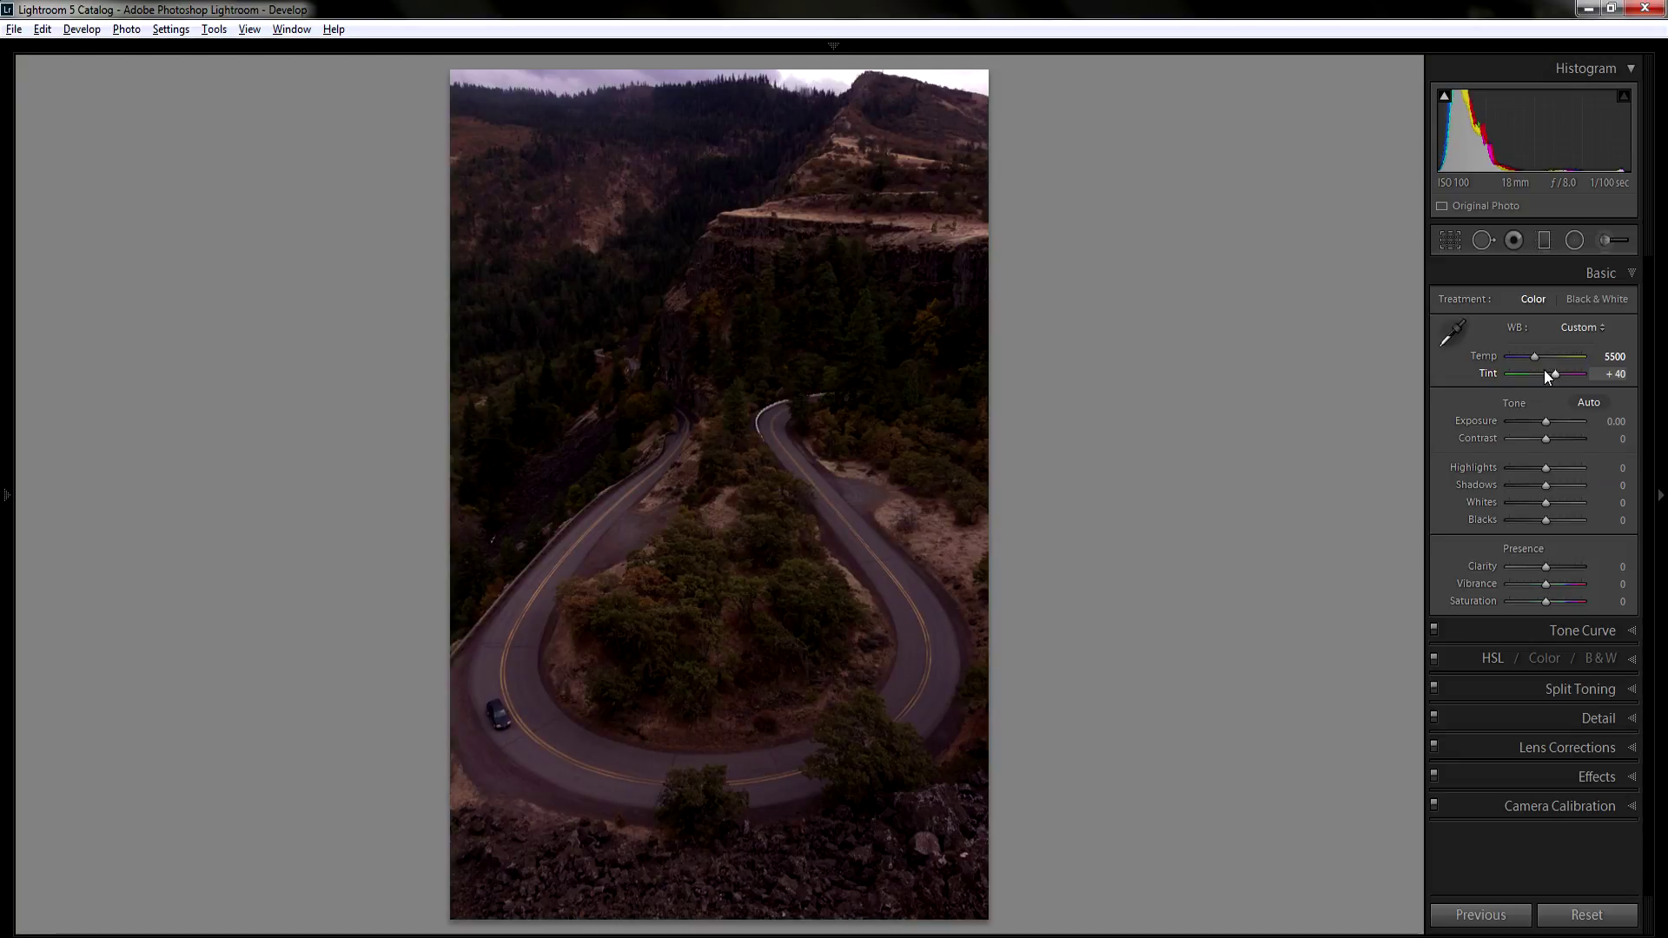
pyautogui.doubleClick(1545, 369)
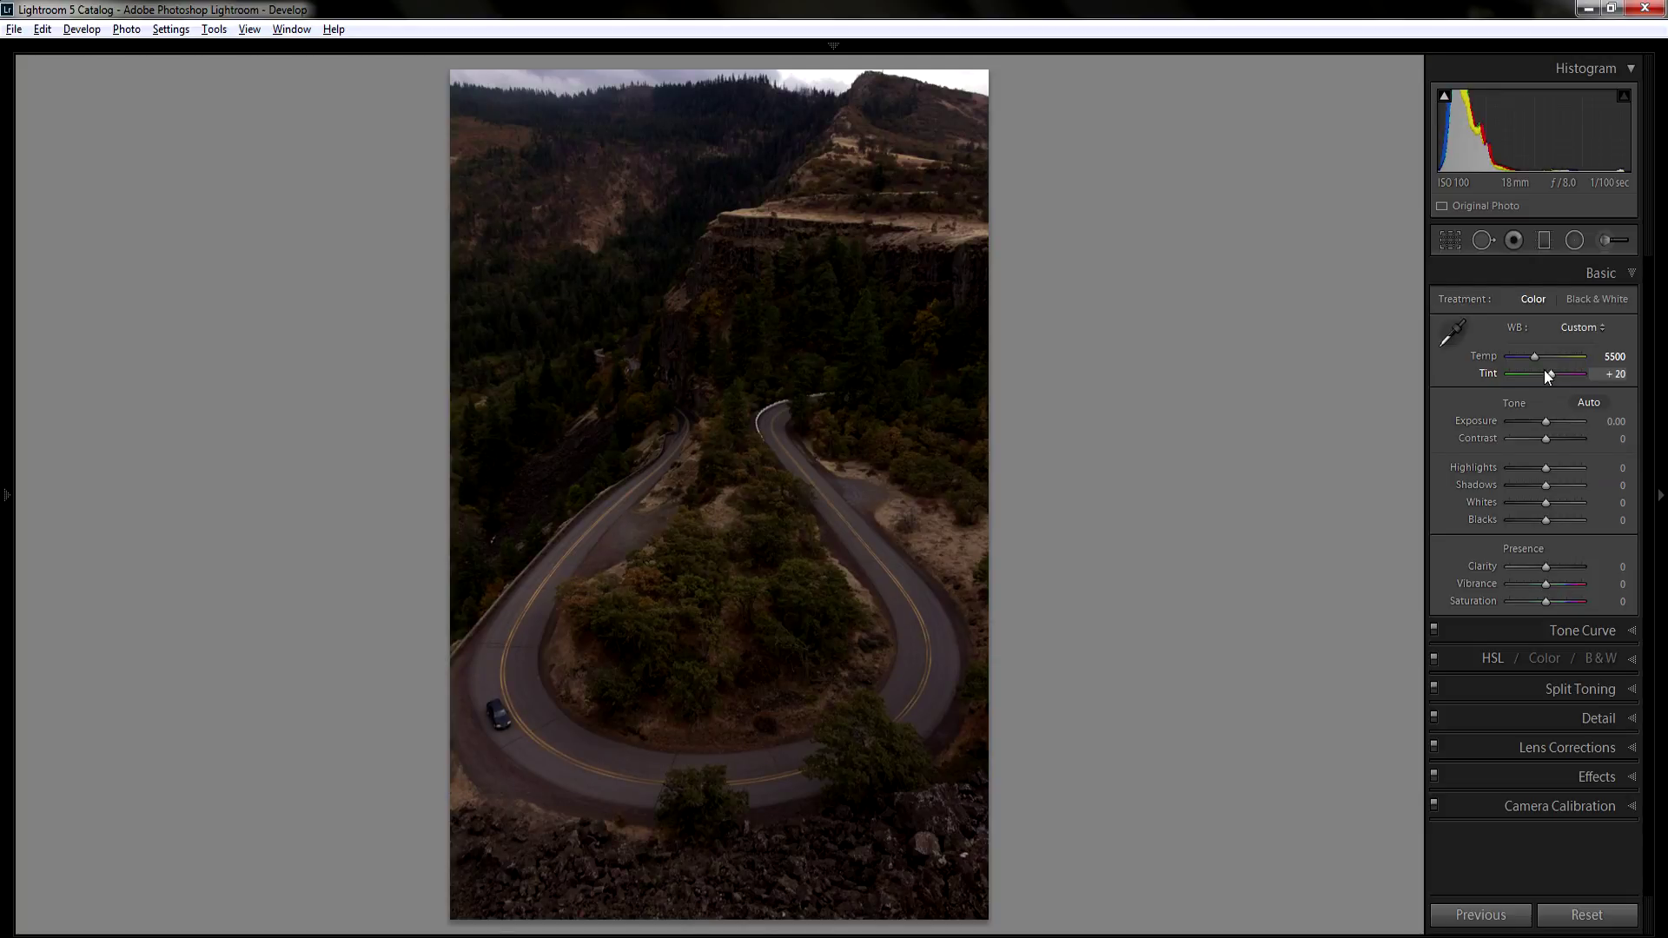
pyautogui.moveTo(1618, 375); pyautogui.dragTo(1614, 373)
pyautogui.press('Up')
pyautogui.click(1613, 356)
pyautogui.press('Down')
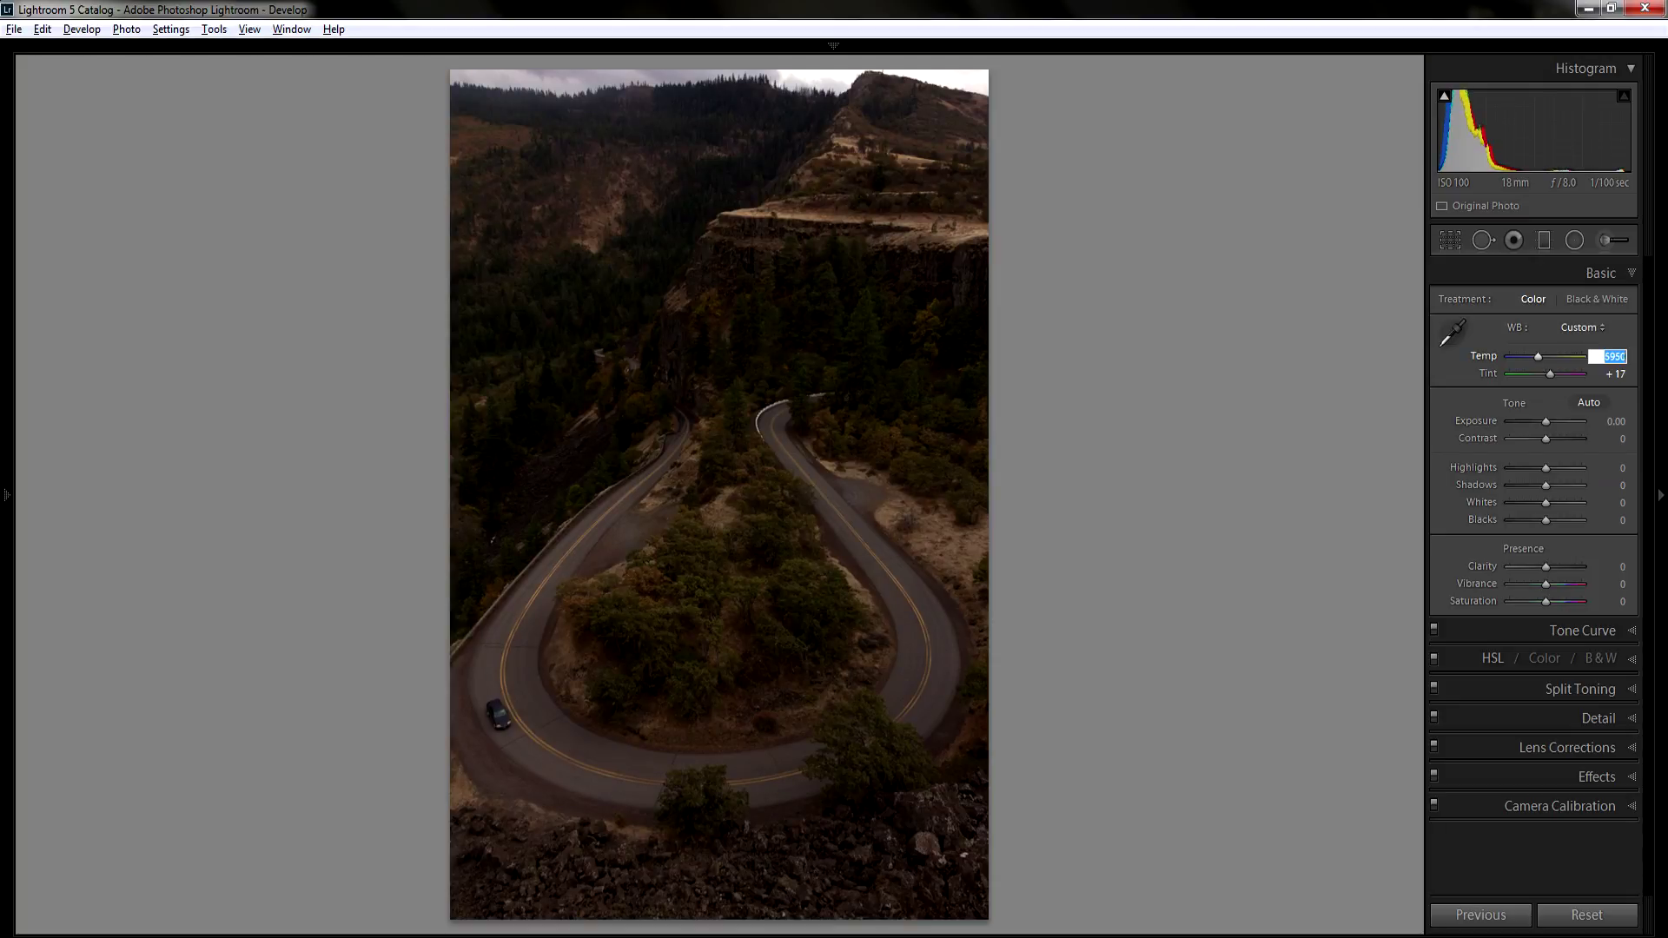
pyautogui.press('Up')
pyautogui.press('Return')
# Set Contrast +15, Highlights −100, Shadows +100 and Whites +75
pyautogui.click(1549, 441)
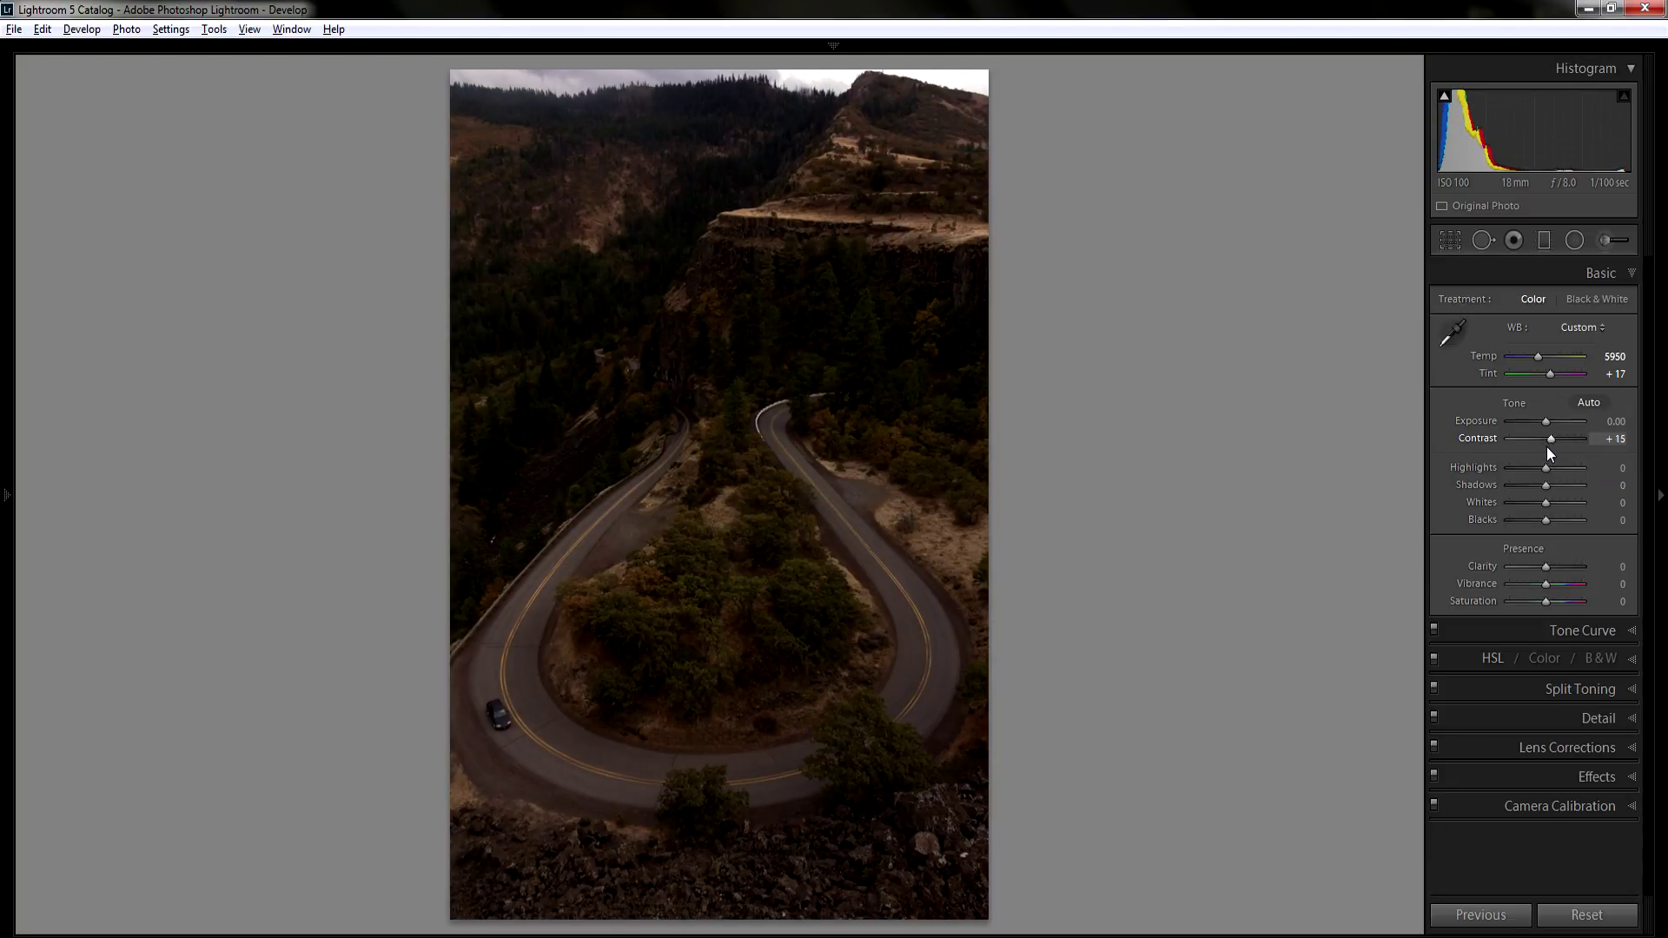
pyautogui.moveTo(1539, 472); pyautogui.dragTo(1667, 480)
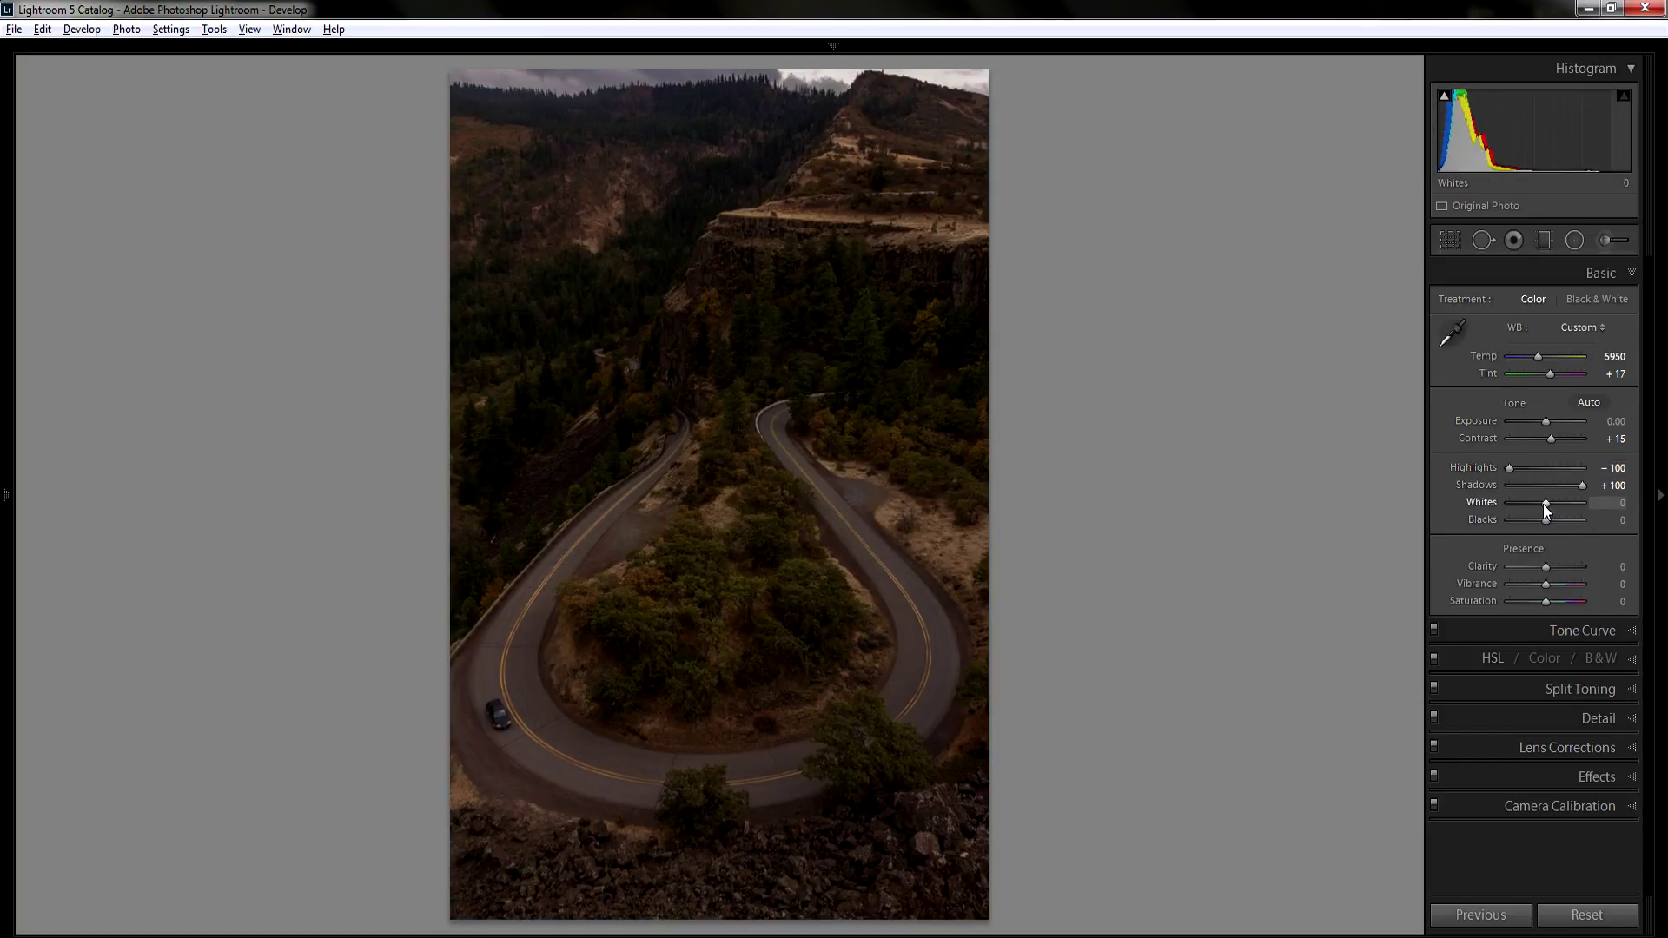
pyautogui.press('Up')
pyautogui.press('Up')
pyautogui.press('Up')
pyautogui.press('Up')
pyautogui.press('Up')
pyautogui.press('Up')
pyautogui.press('Up')
pyautogui.press('Up')
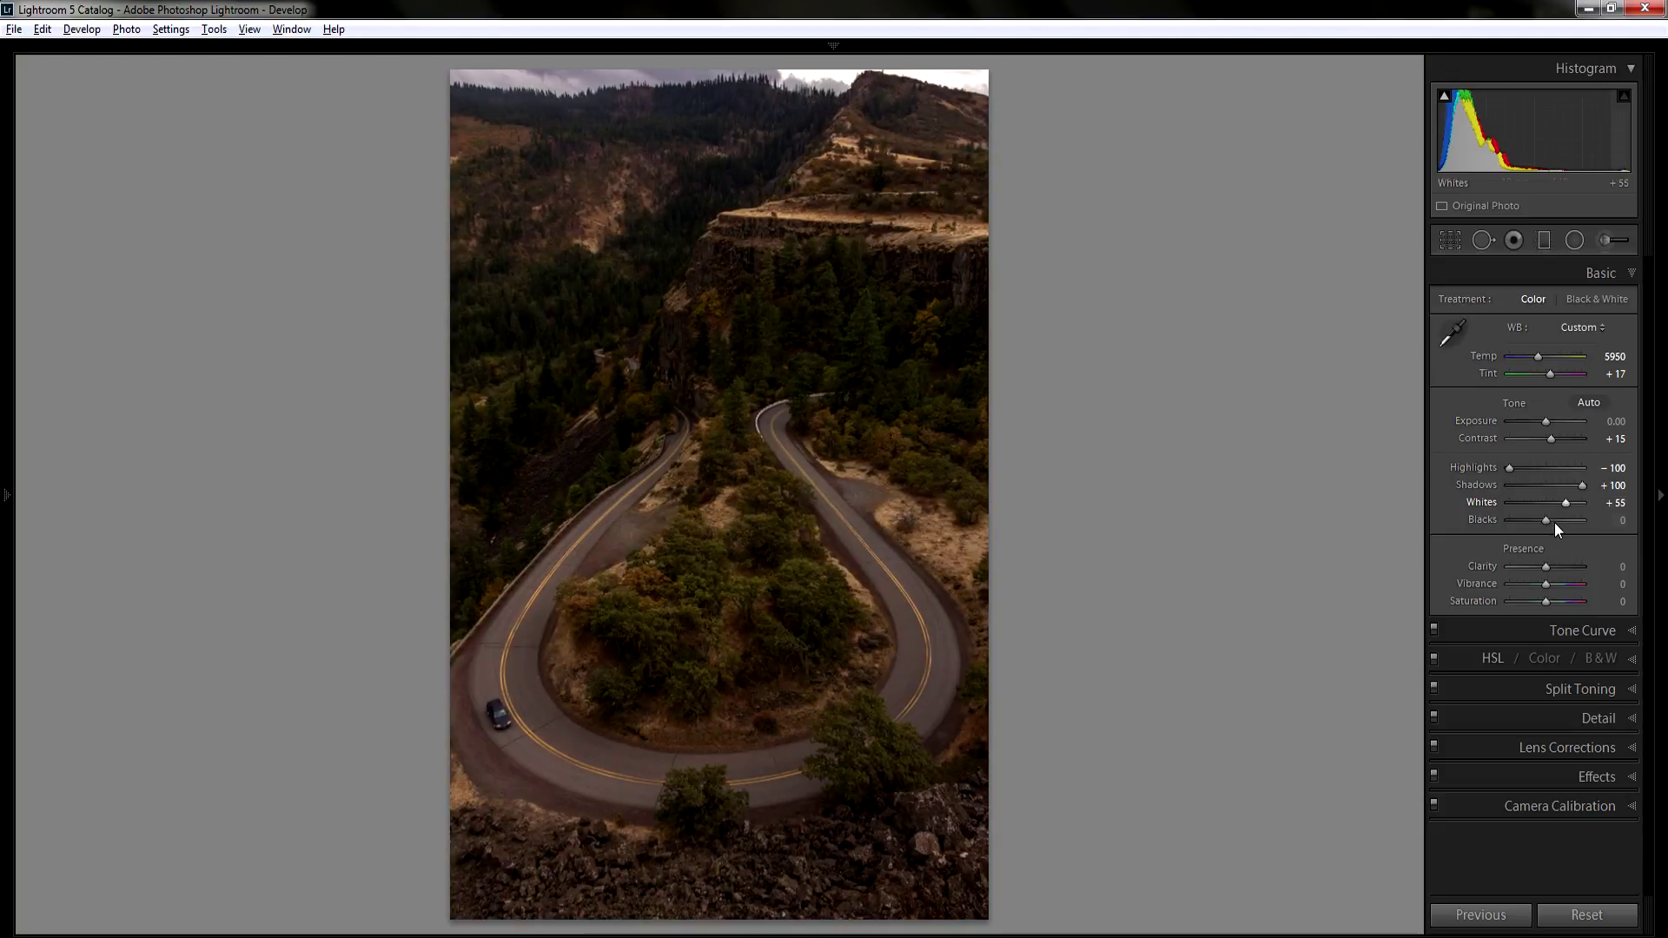
pyautogui.press('Down')
pyautogui.press('Down')
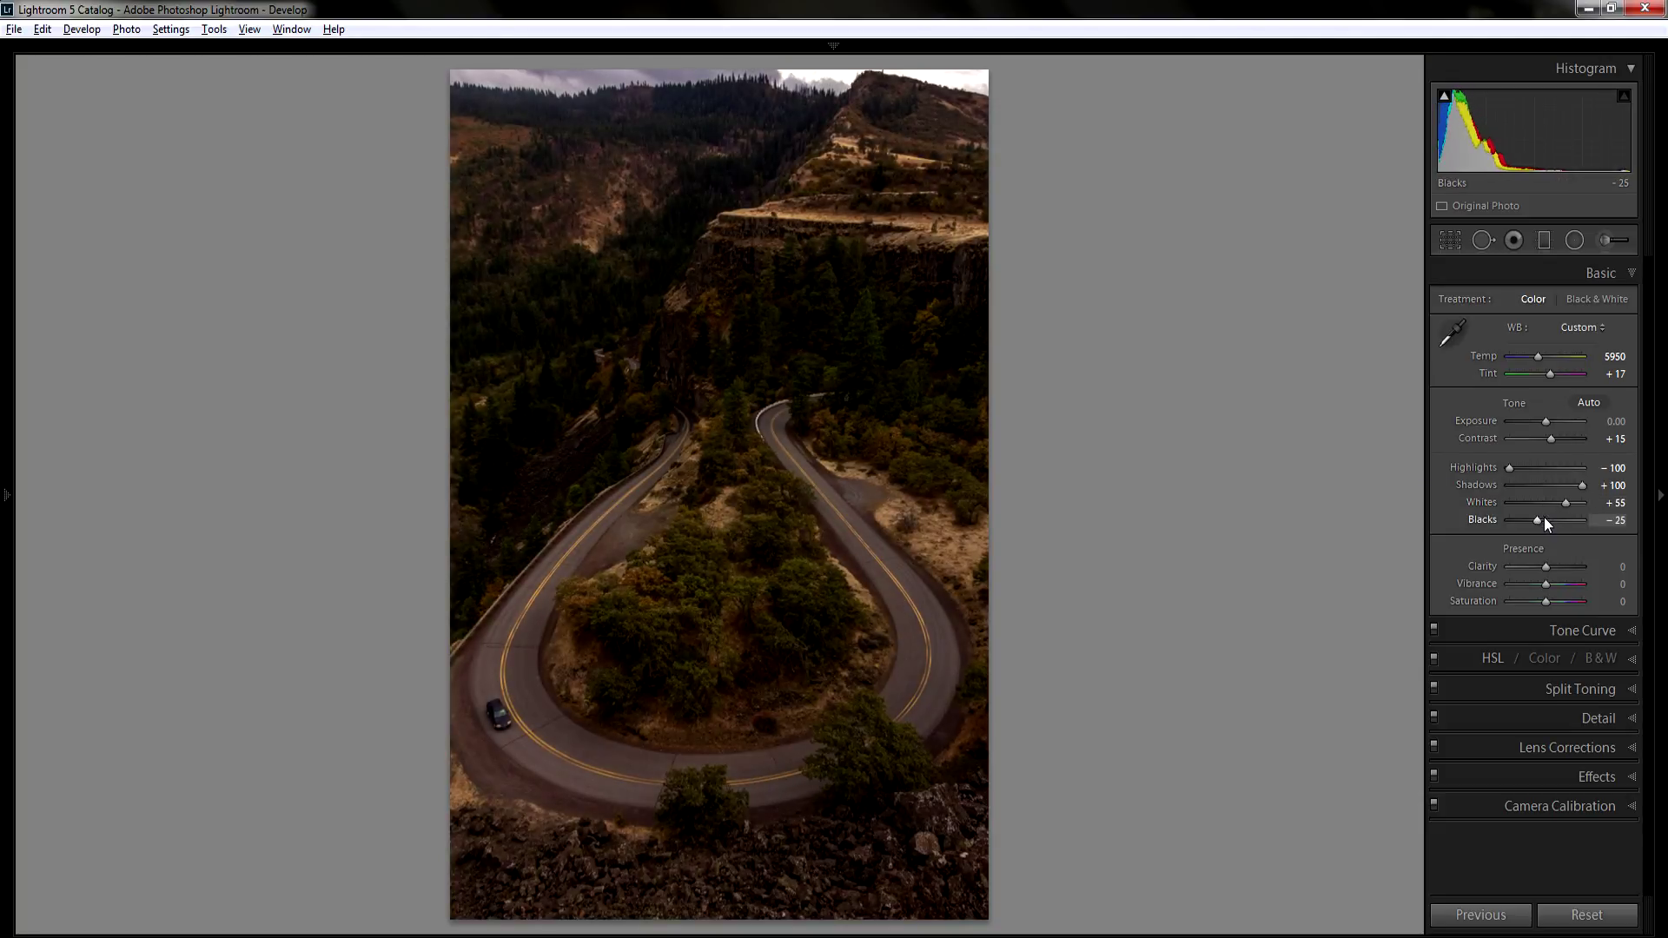
pyautogui.press('Up')
pyautogui.press('Up')
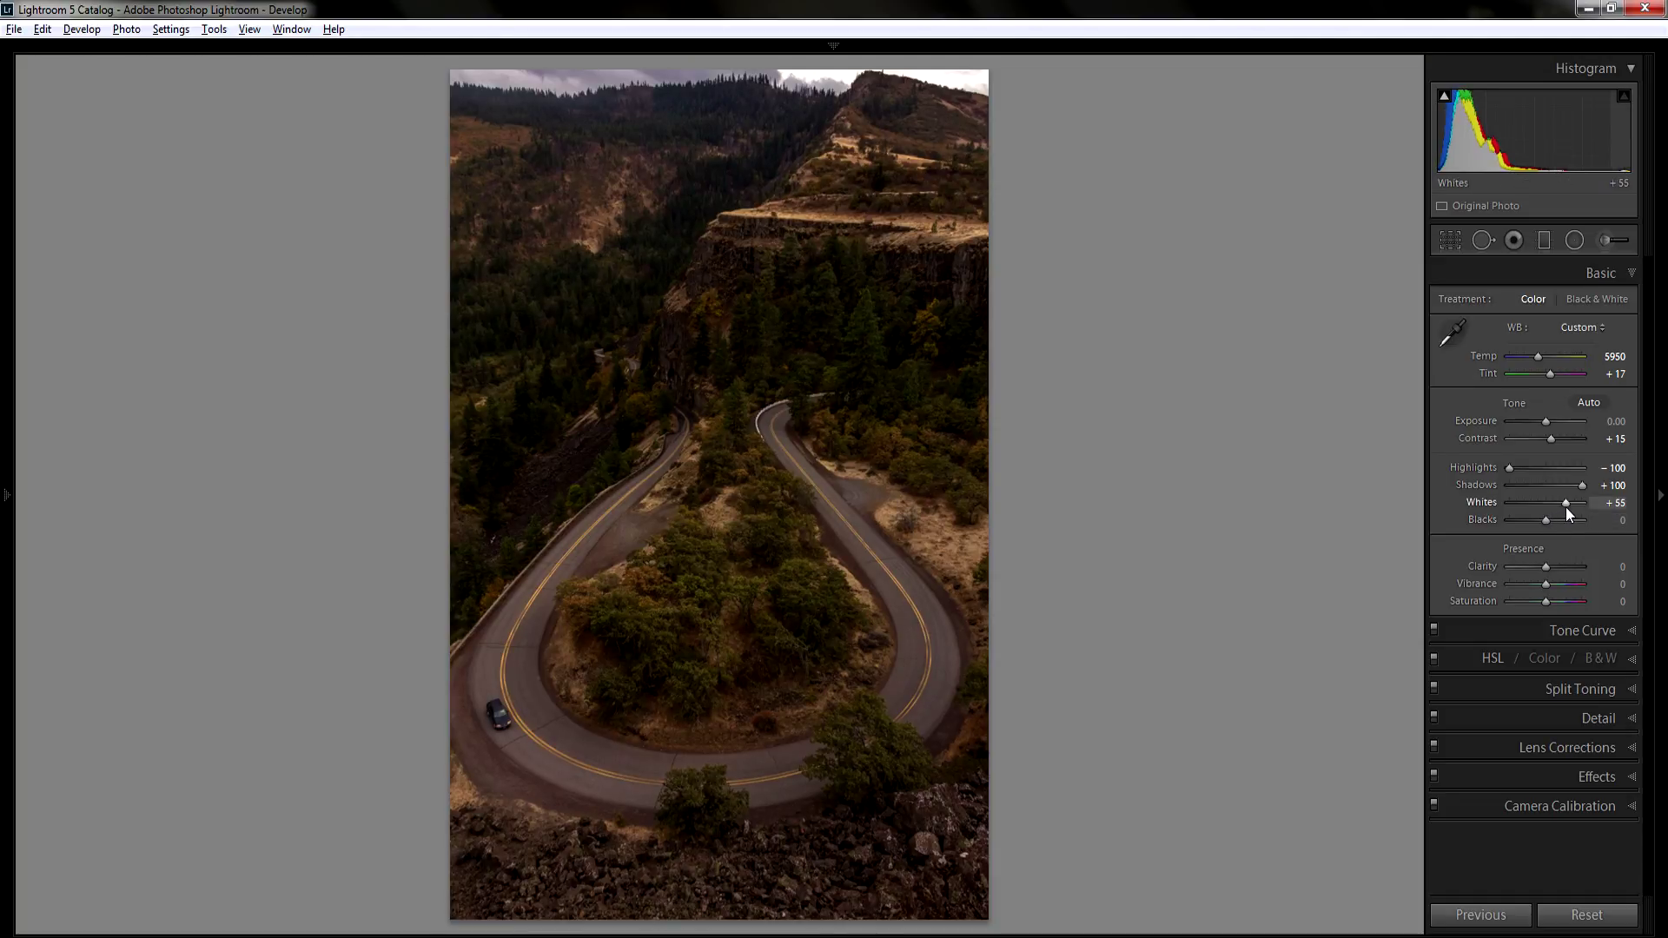
pyautogui.press('Up')
pyautogui.press('Up')
pyautogui.press('Up')
pyautogui.press('Up')
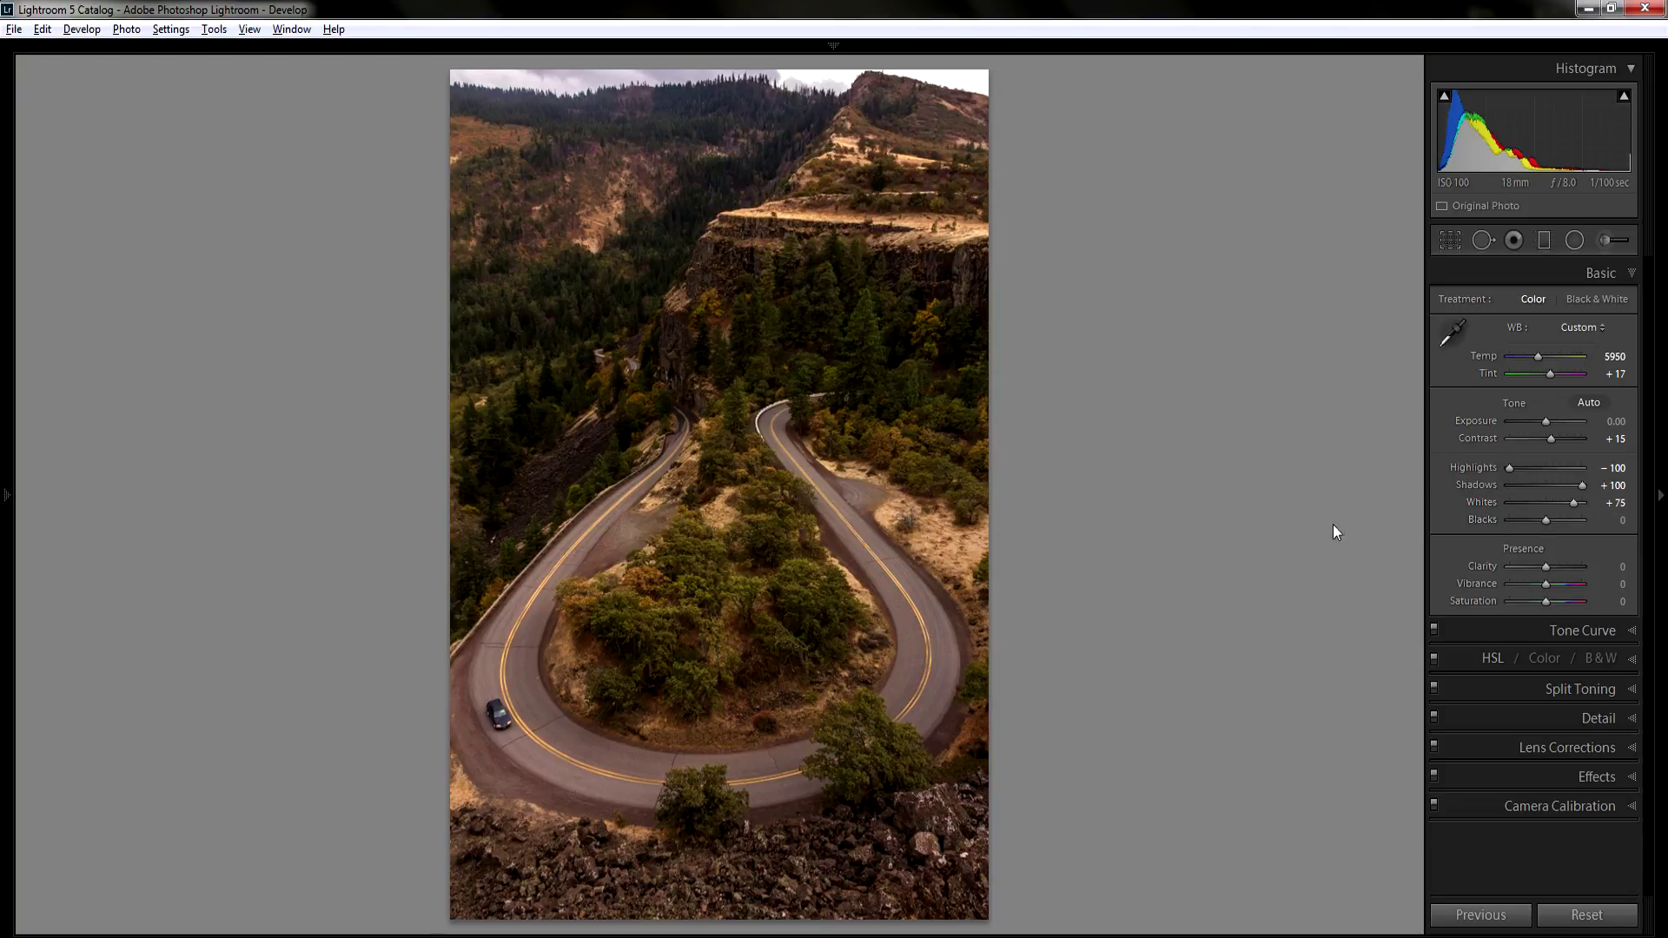
# Compare before and after side by side, then keep Whites at +75 and deepen Blacks to −23
pyautogui.press('y')
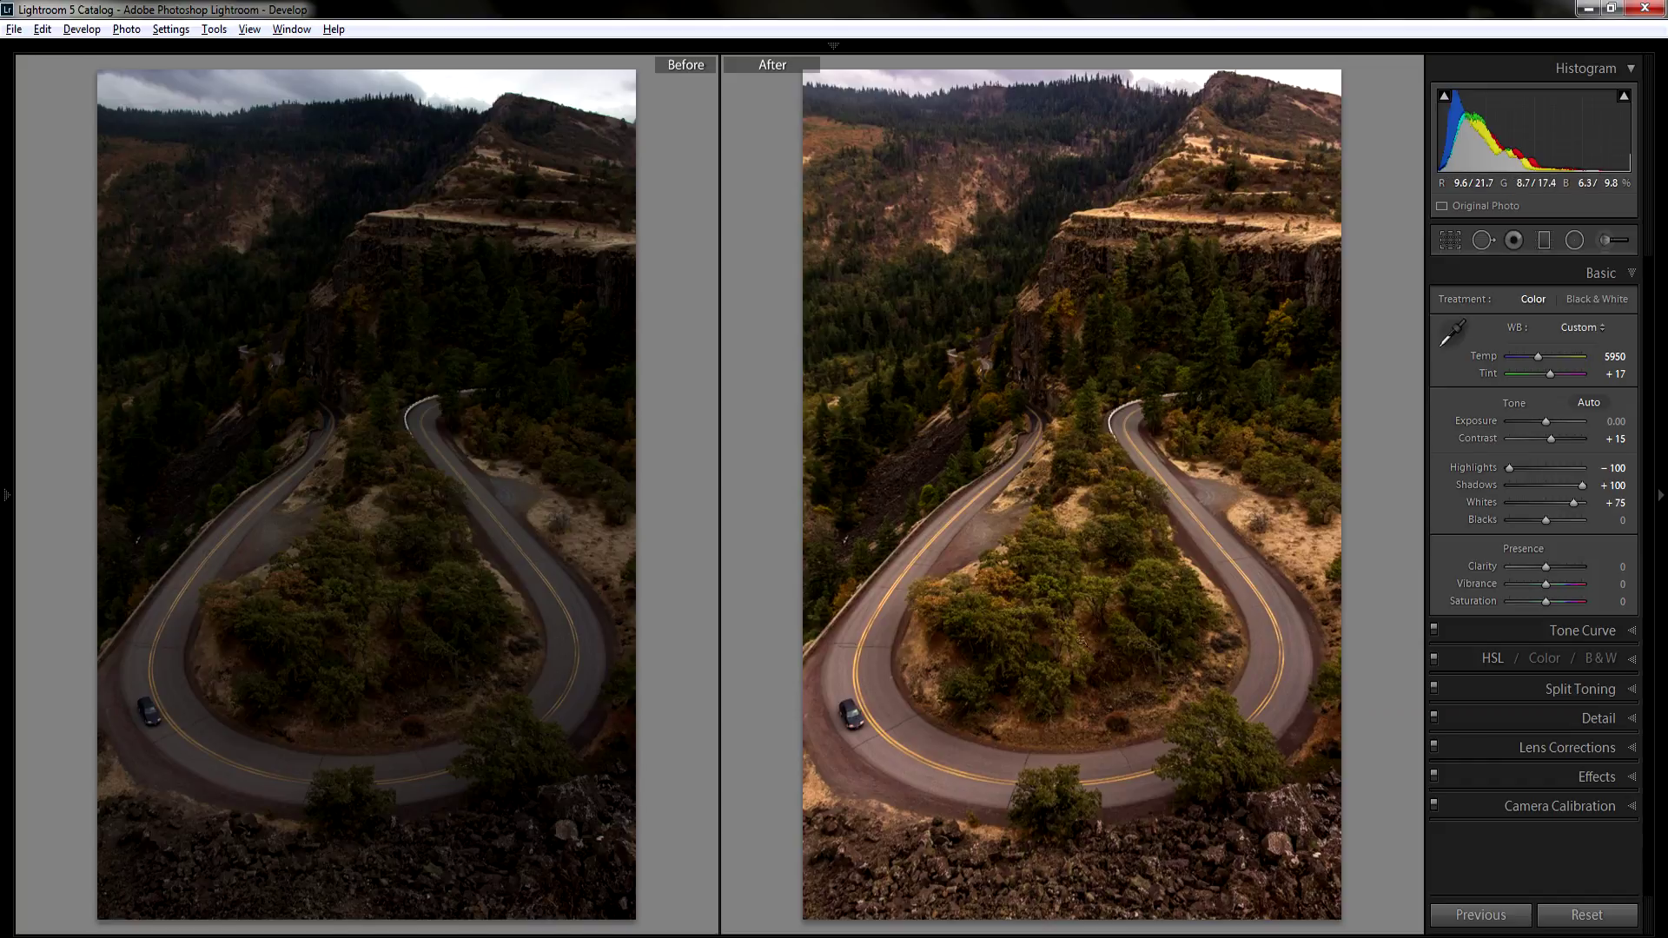
pyautogui.press('y')
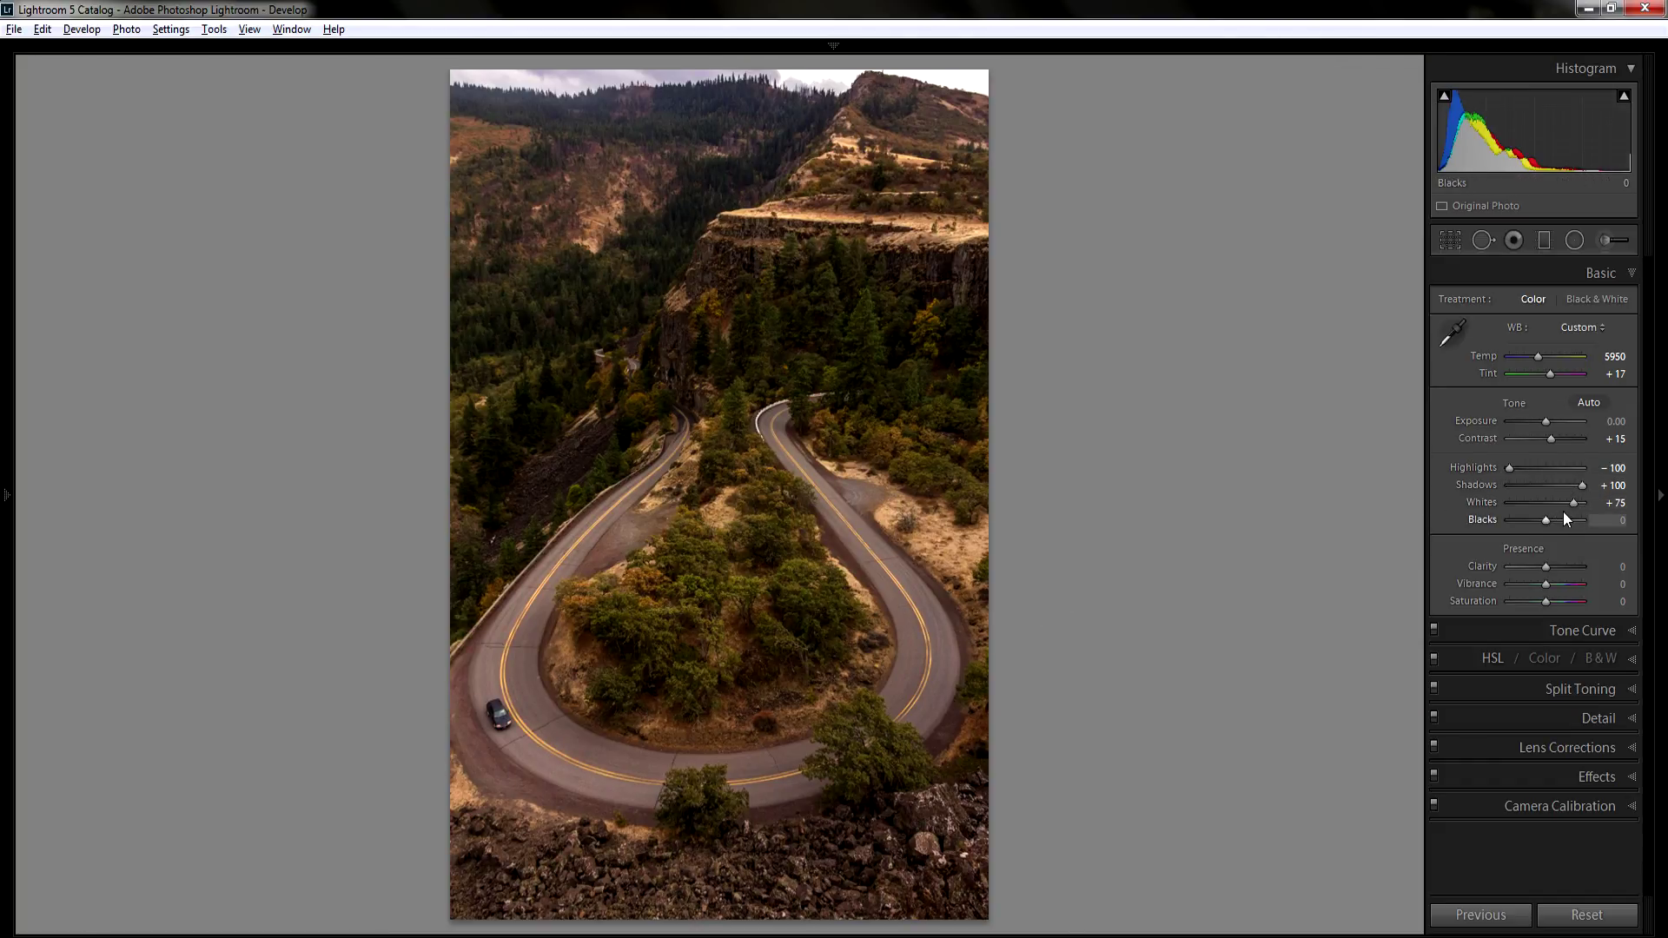
pyautogui.press('Down')
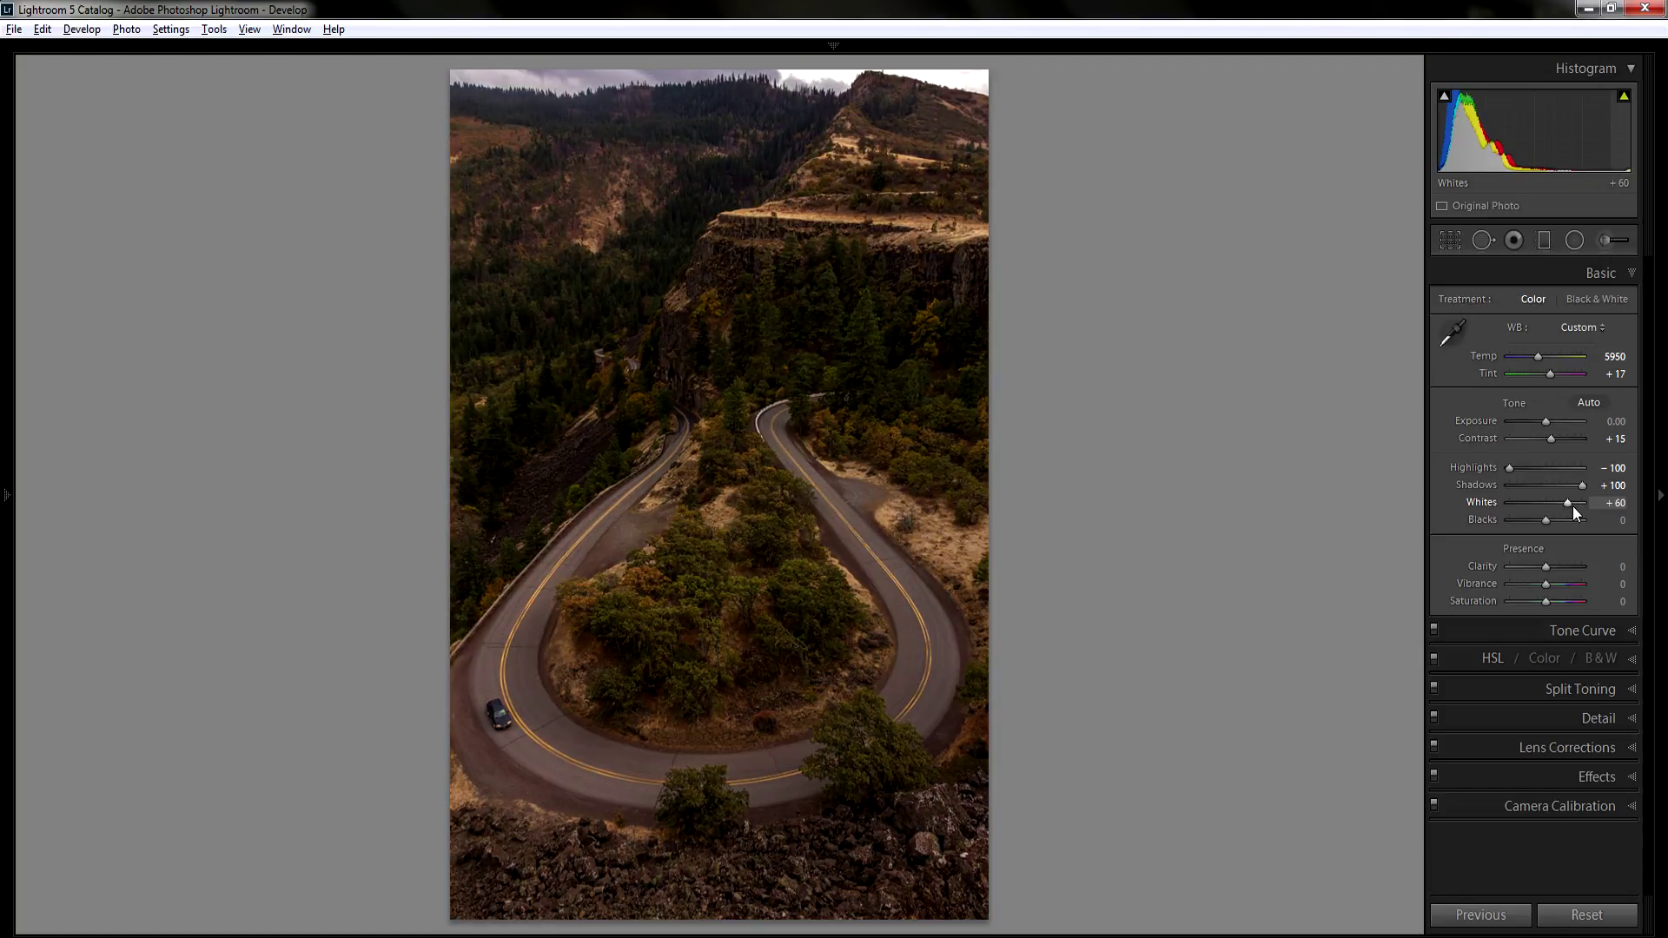
pyautogui.press('Up')
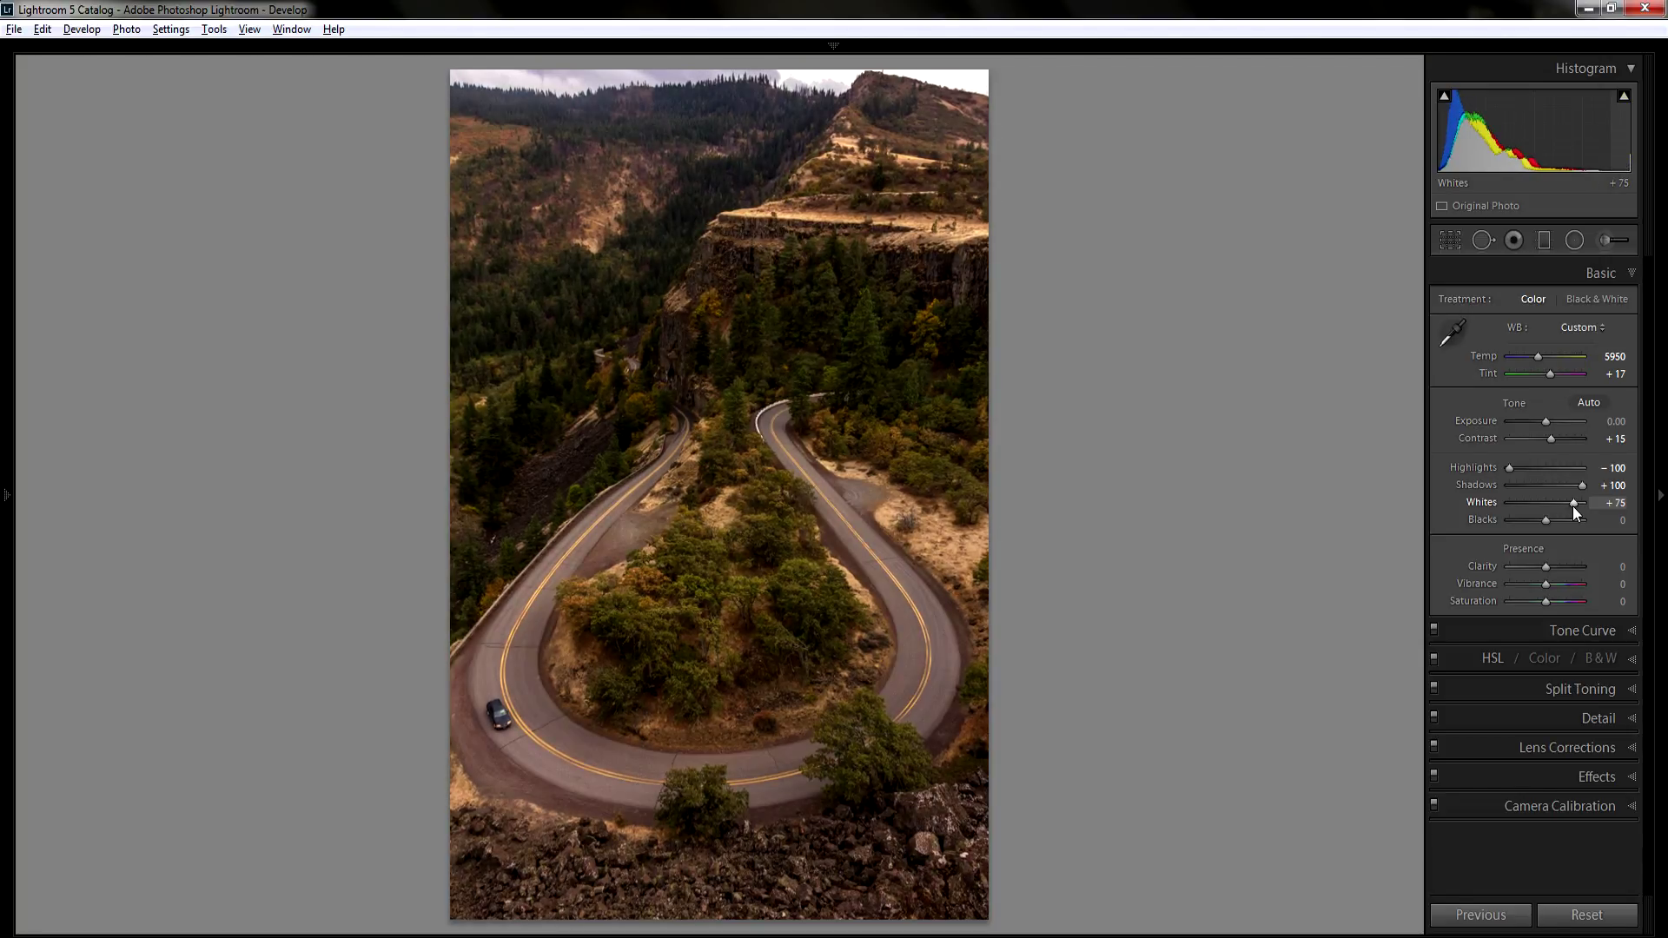
pyautogui.press('Down')
pyautogui.press('Up')
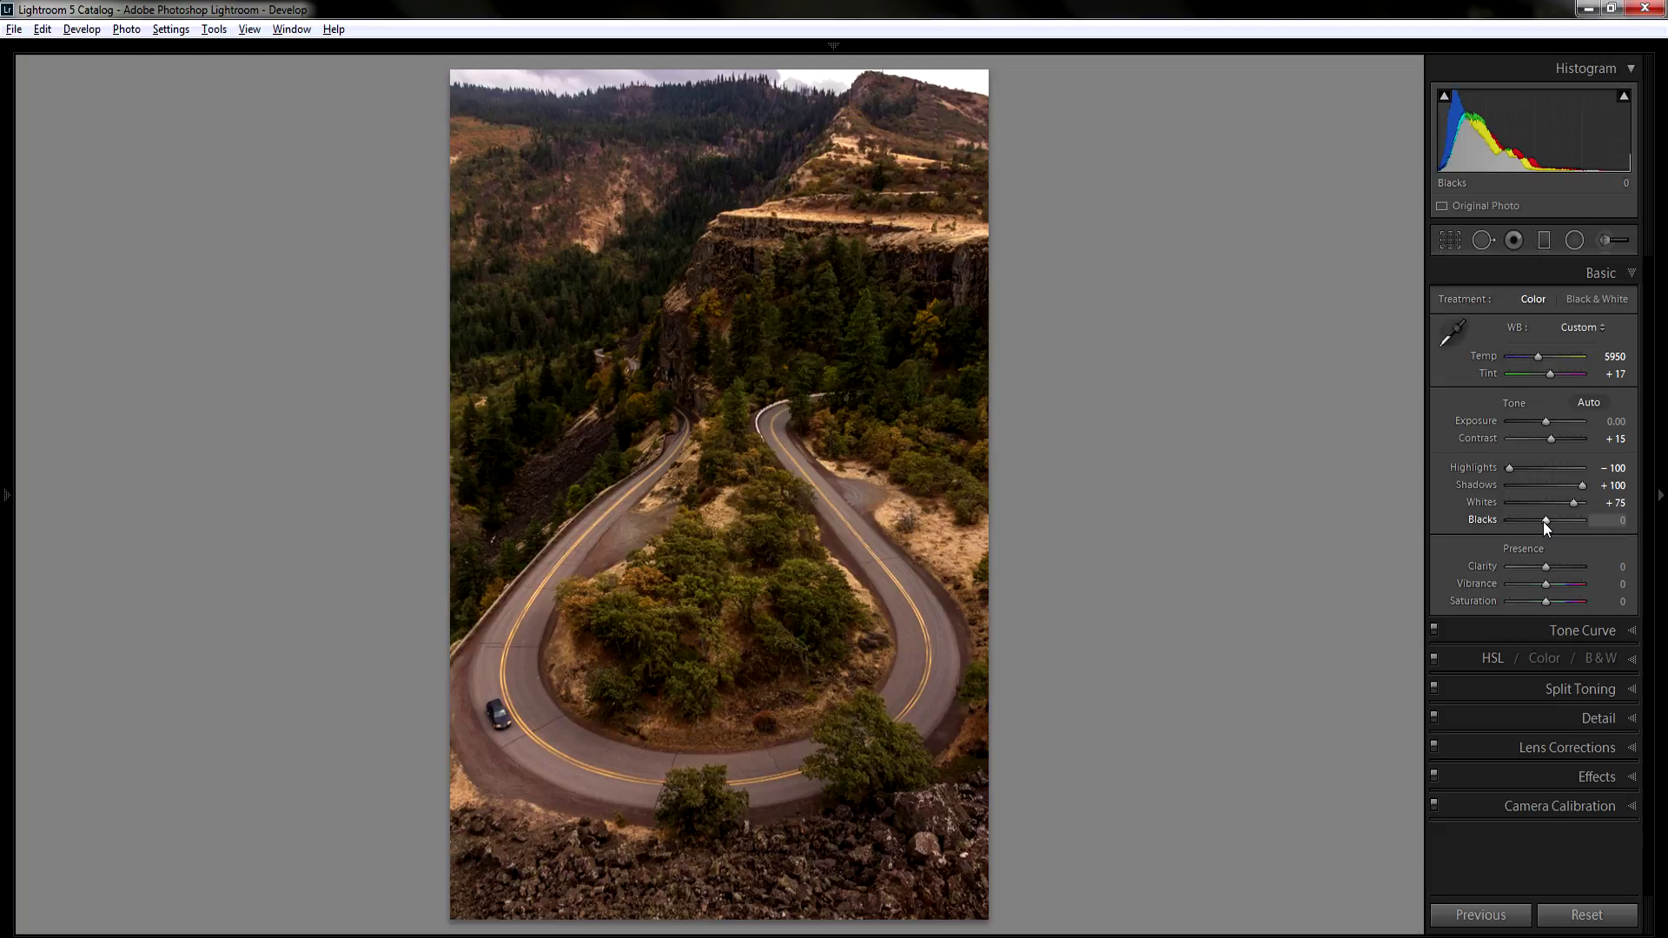
pyautogui.press('Down')
pyautogui.press('Down')
pyautogui.press('Down')
pyautogui.press('Down')
pyautogui.press('Down')
pyautogui.press('Down')
pyautogui.press('Down')
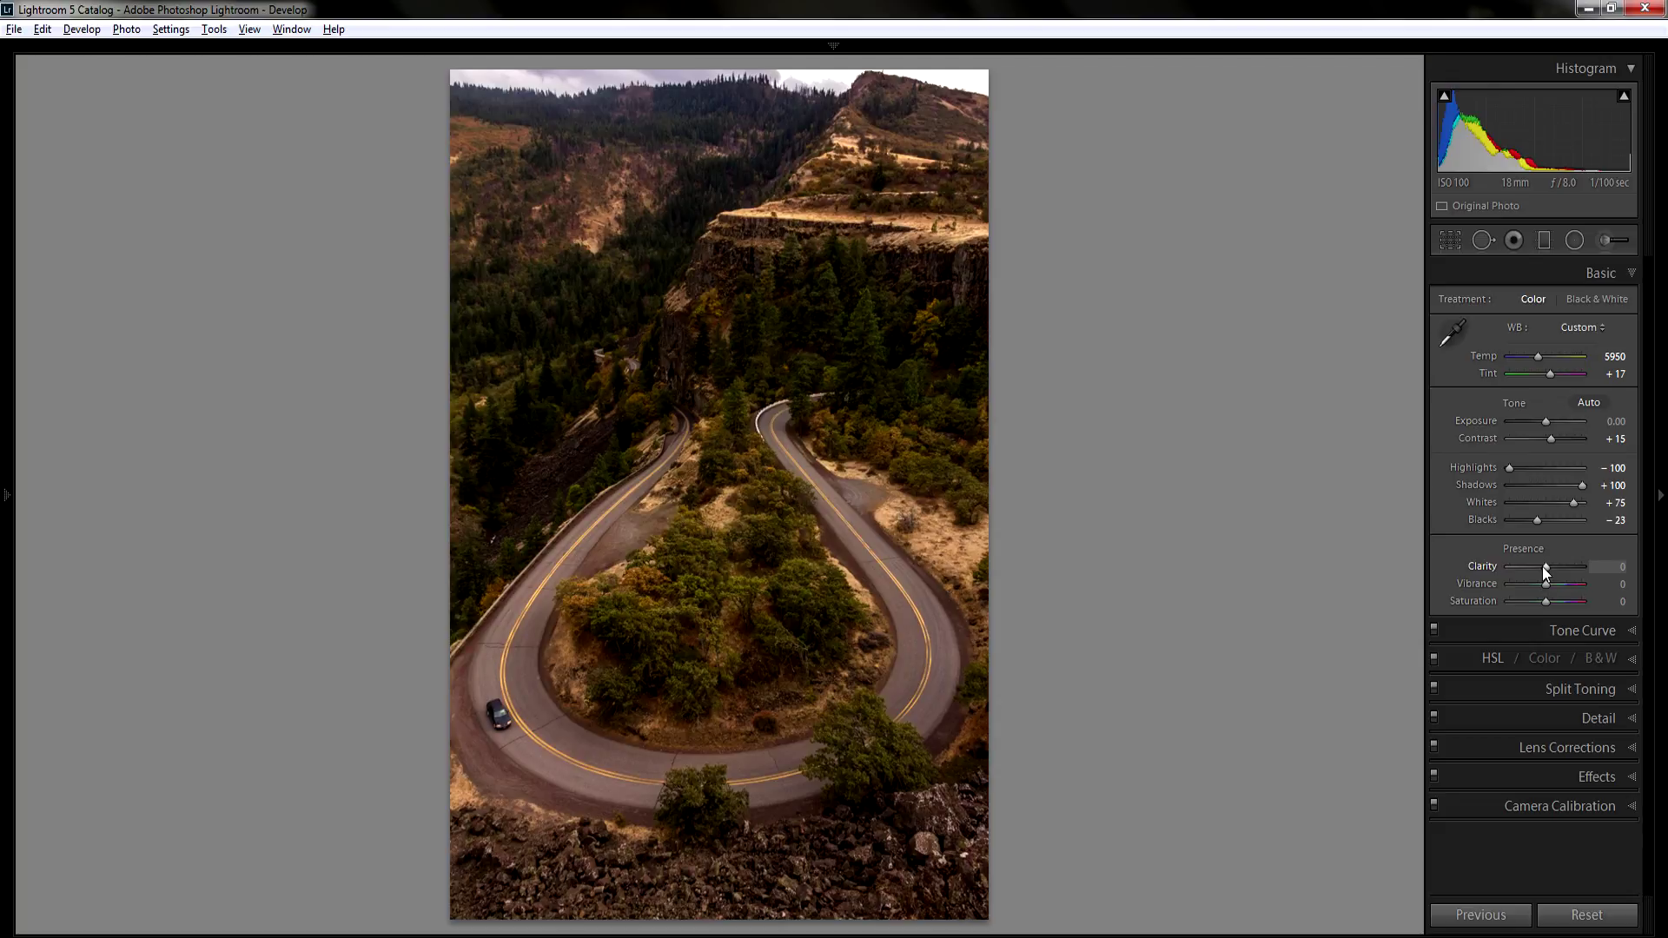
# Try higher Clarity values, then reset and settle Clarity at +5
pyautogui.press('Up')
pyautogui.press('Up')
pyautogui.press('Up')
pyautogui.press('Up')
pyautogui.press('Up')
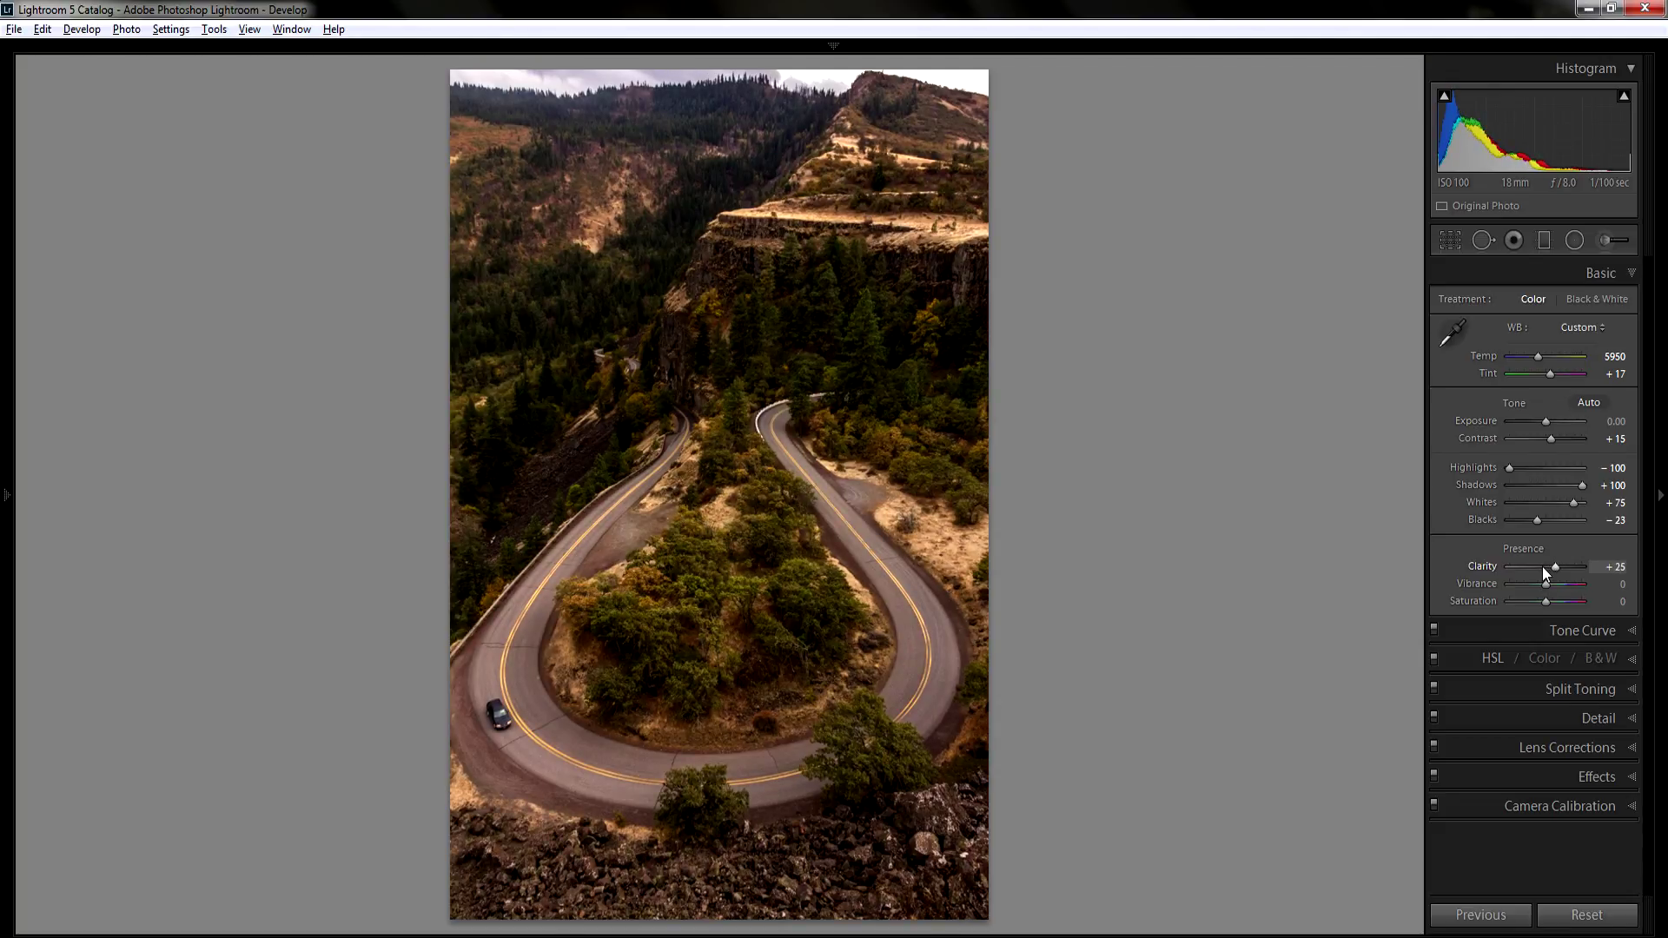
pyautogui.press('Down')
pyautogui.press('Down')
pyautogui.press('Down')
pyautogui.press('Down')
pyautogui.press('Up')
pyautogui.press('Up')
pyautogui.press('Up')
pyautogui.press('Up')
pyautogui.press('Up')
pyautogui.press('Up')
pyautogui.press('Up')
pyautogui.press('Up')
pyautogui.press('Up')
pyautogui.press('Up')
pyautogui.press('Up')
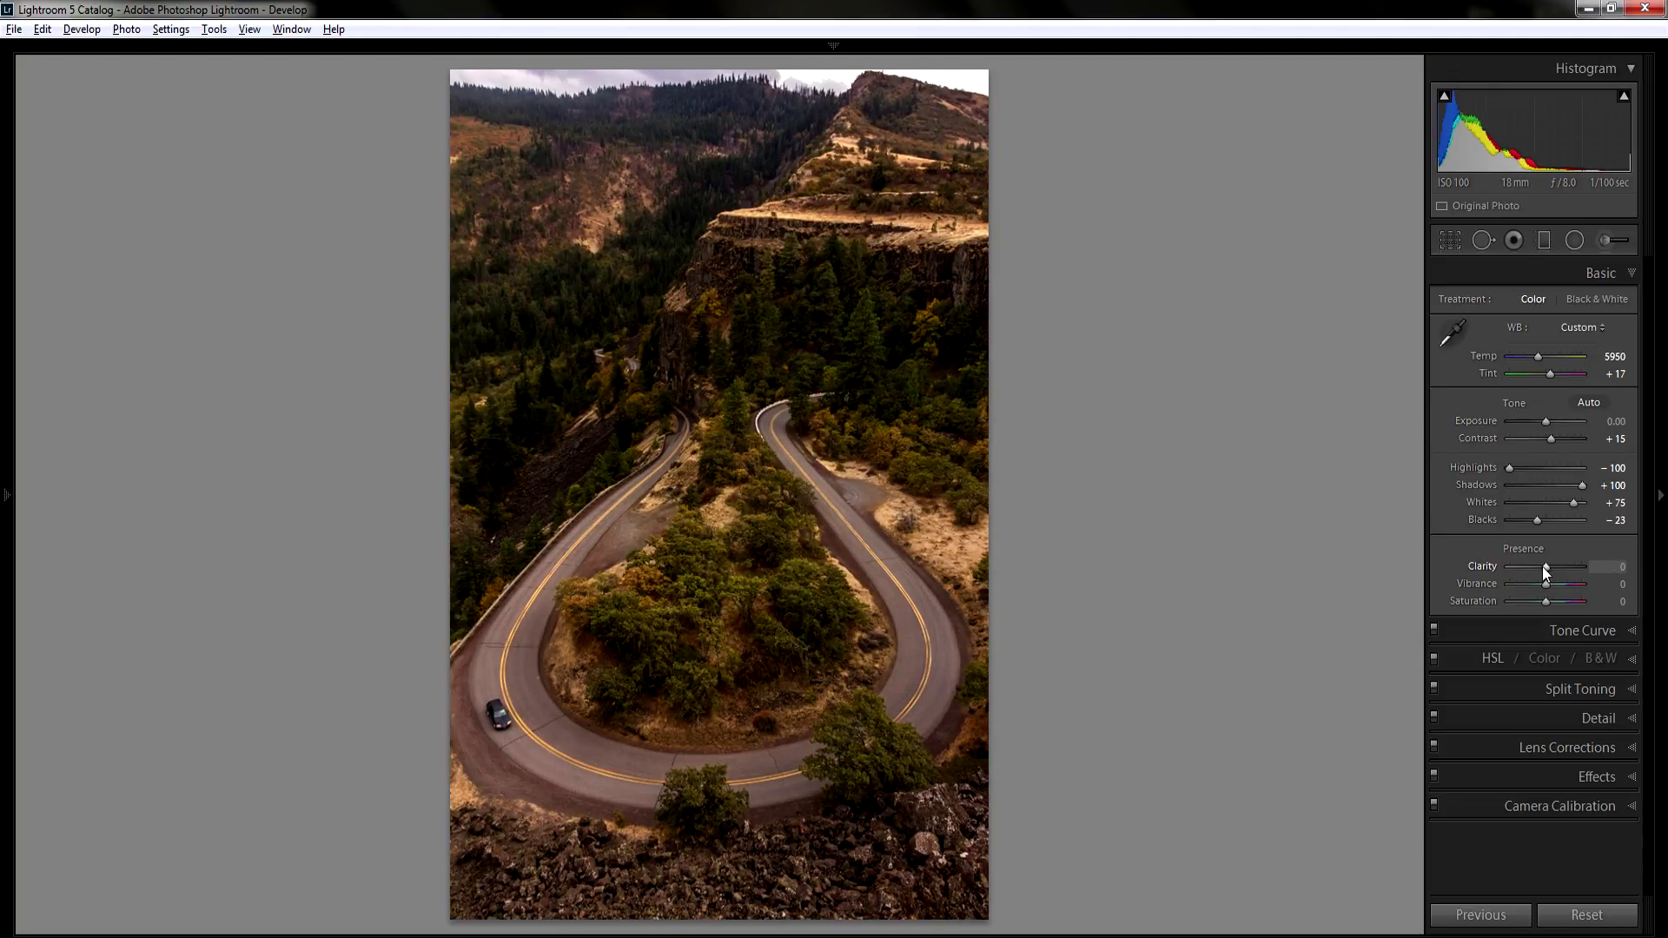
pyautogui.press('Up')
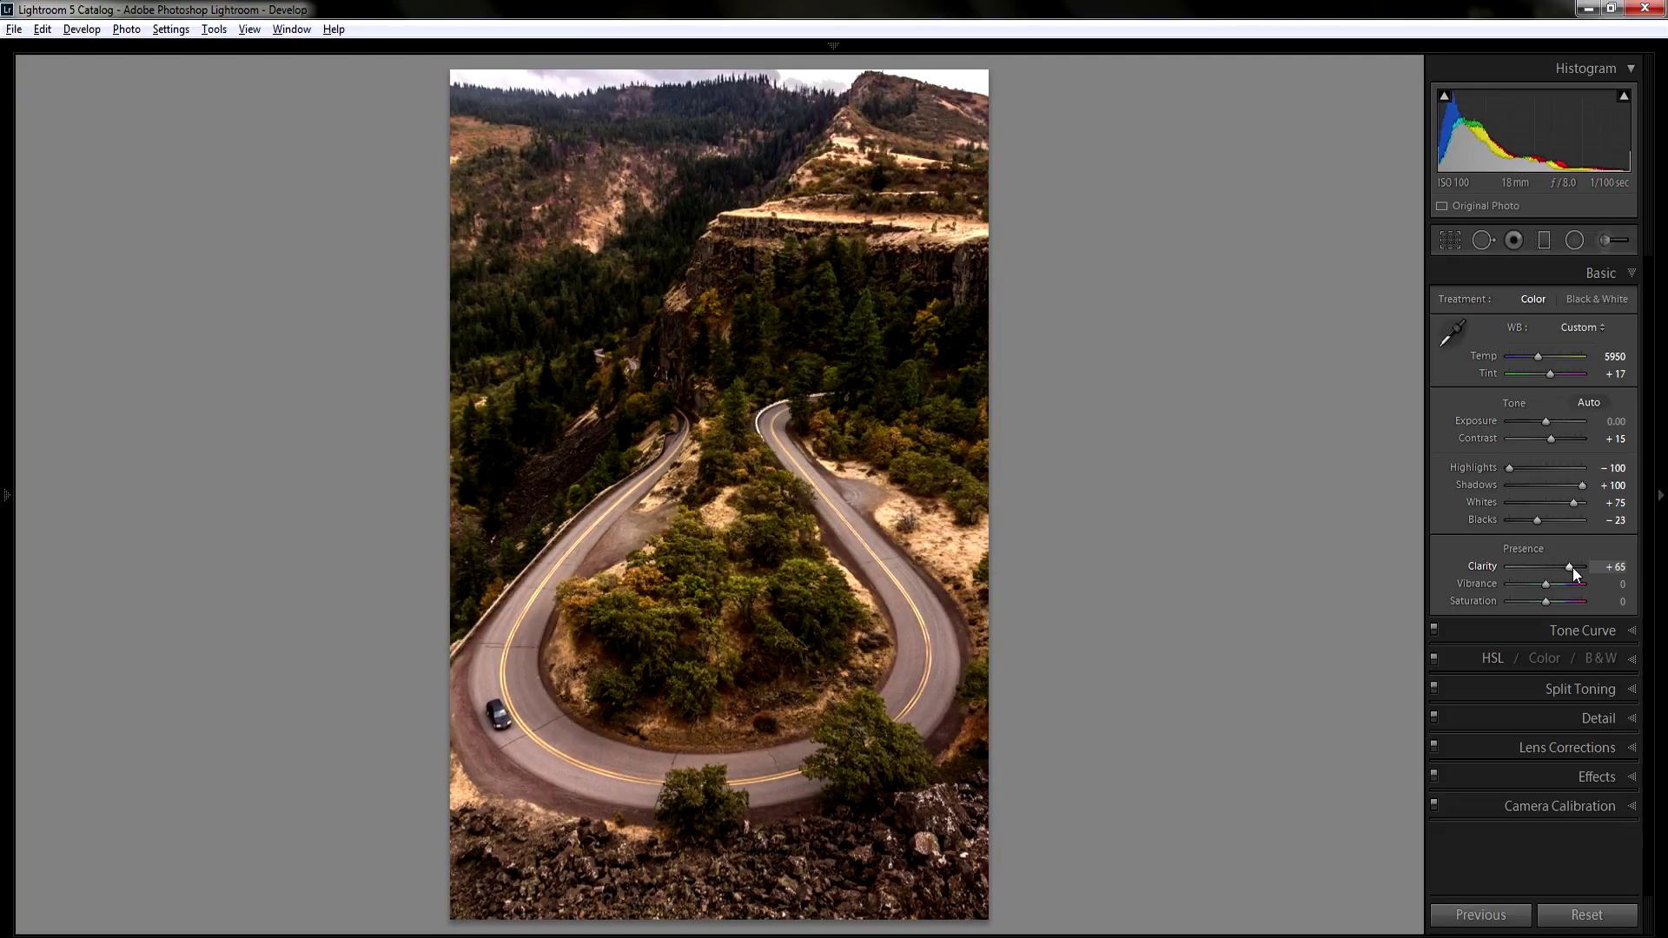
pyautogui.doubleClick(1564, 572)
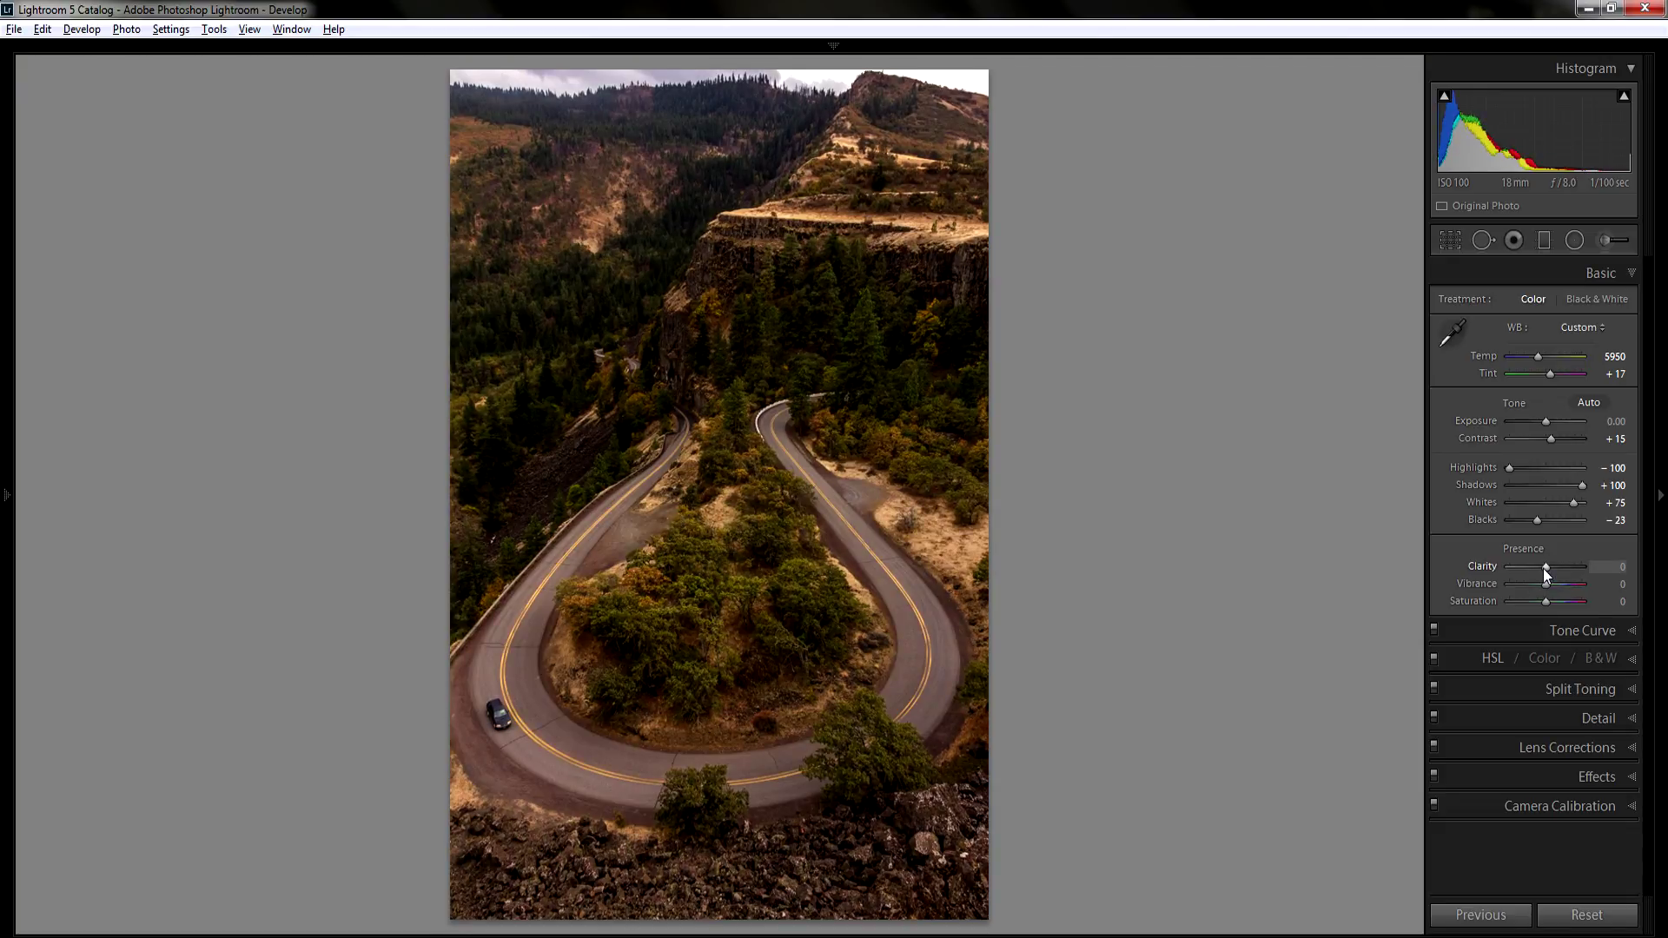
pyautogui.press('Up')
pyautogui.press('Up')
pyautogui.press('Up')
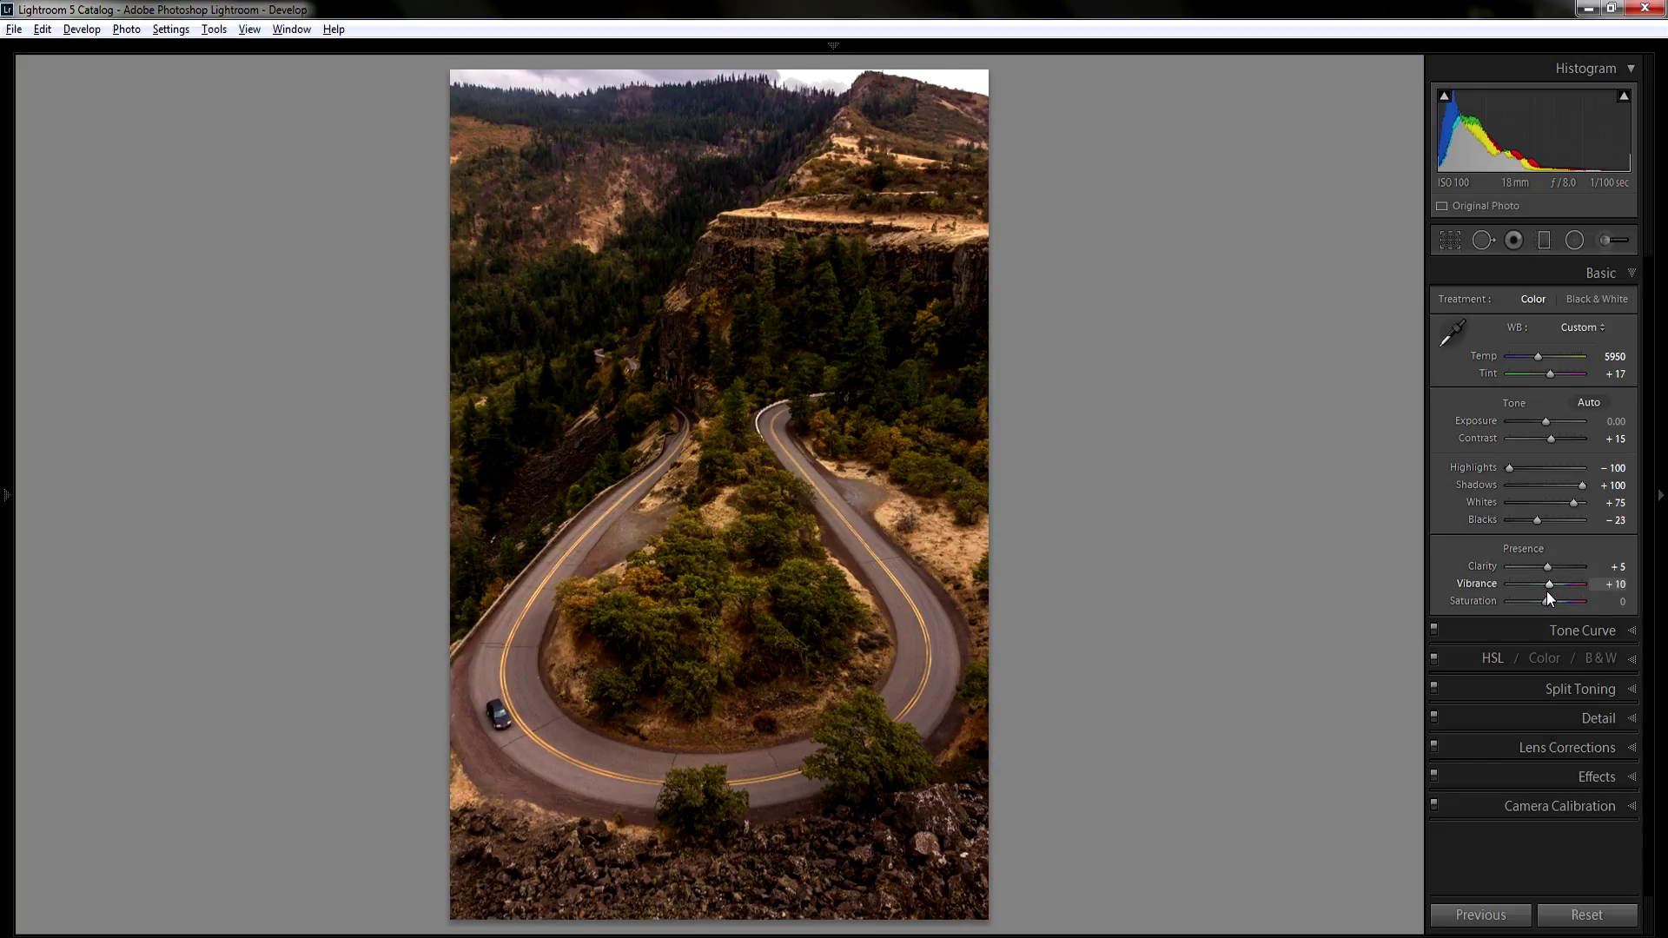
# Set Vibrance +10 and Saturation +2, then compare before and after
pyautogui.press('Up')
pyautogui.press('Down')
pyautogui.click(1614, 601)
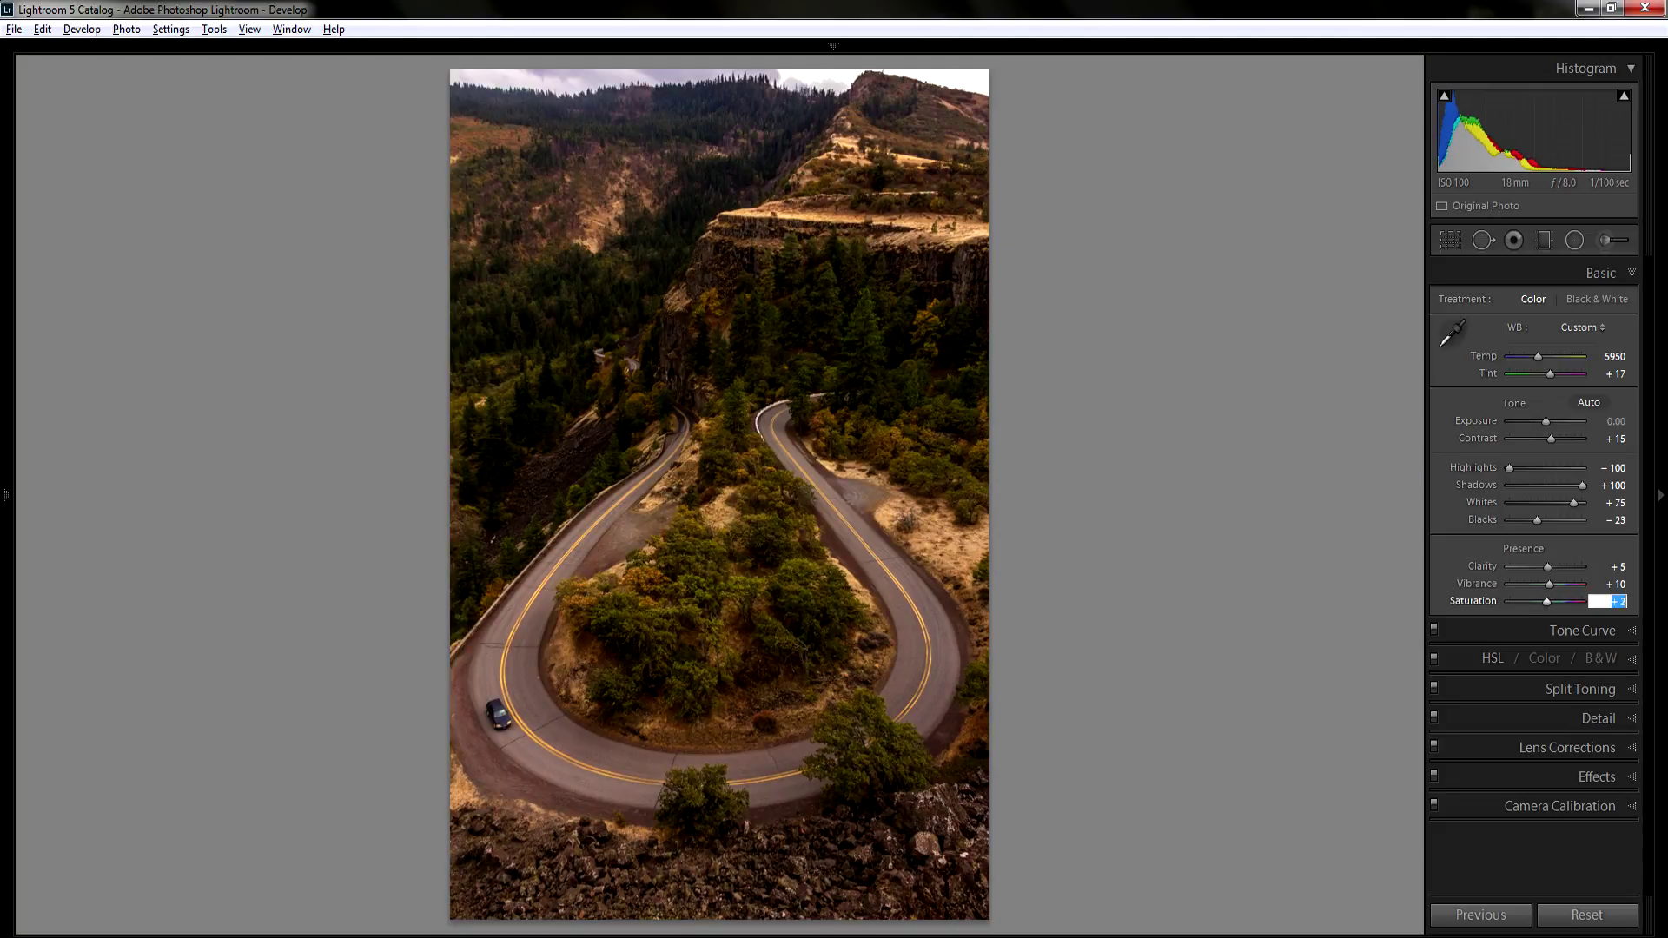
pyautogui.press('Return')
pyautogui.press('y')
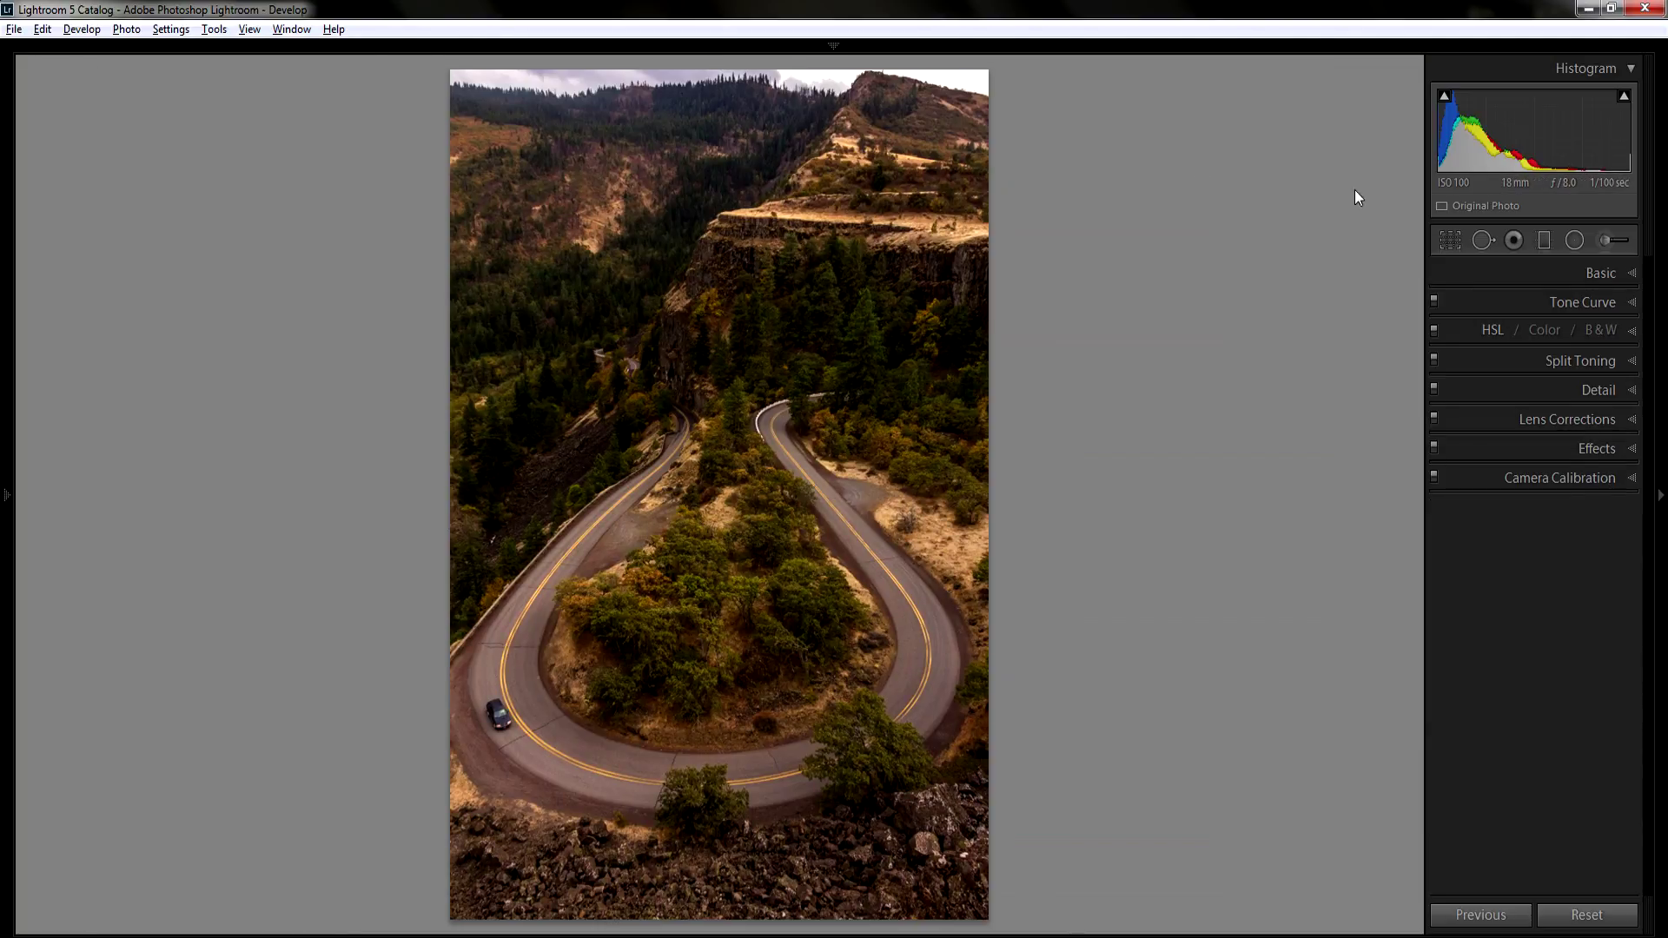
# Apply the Medium Contrast point curve in Tone Curve after trying Strong Contrast
pyautogui.click(1614, 305)
pyautogui.click(1538, 610)
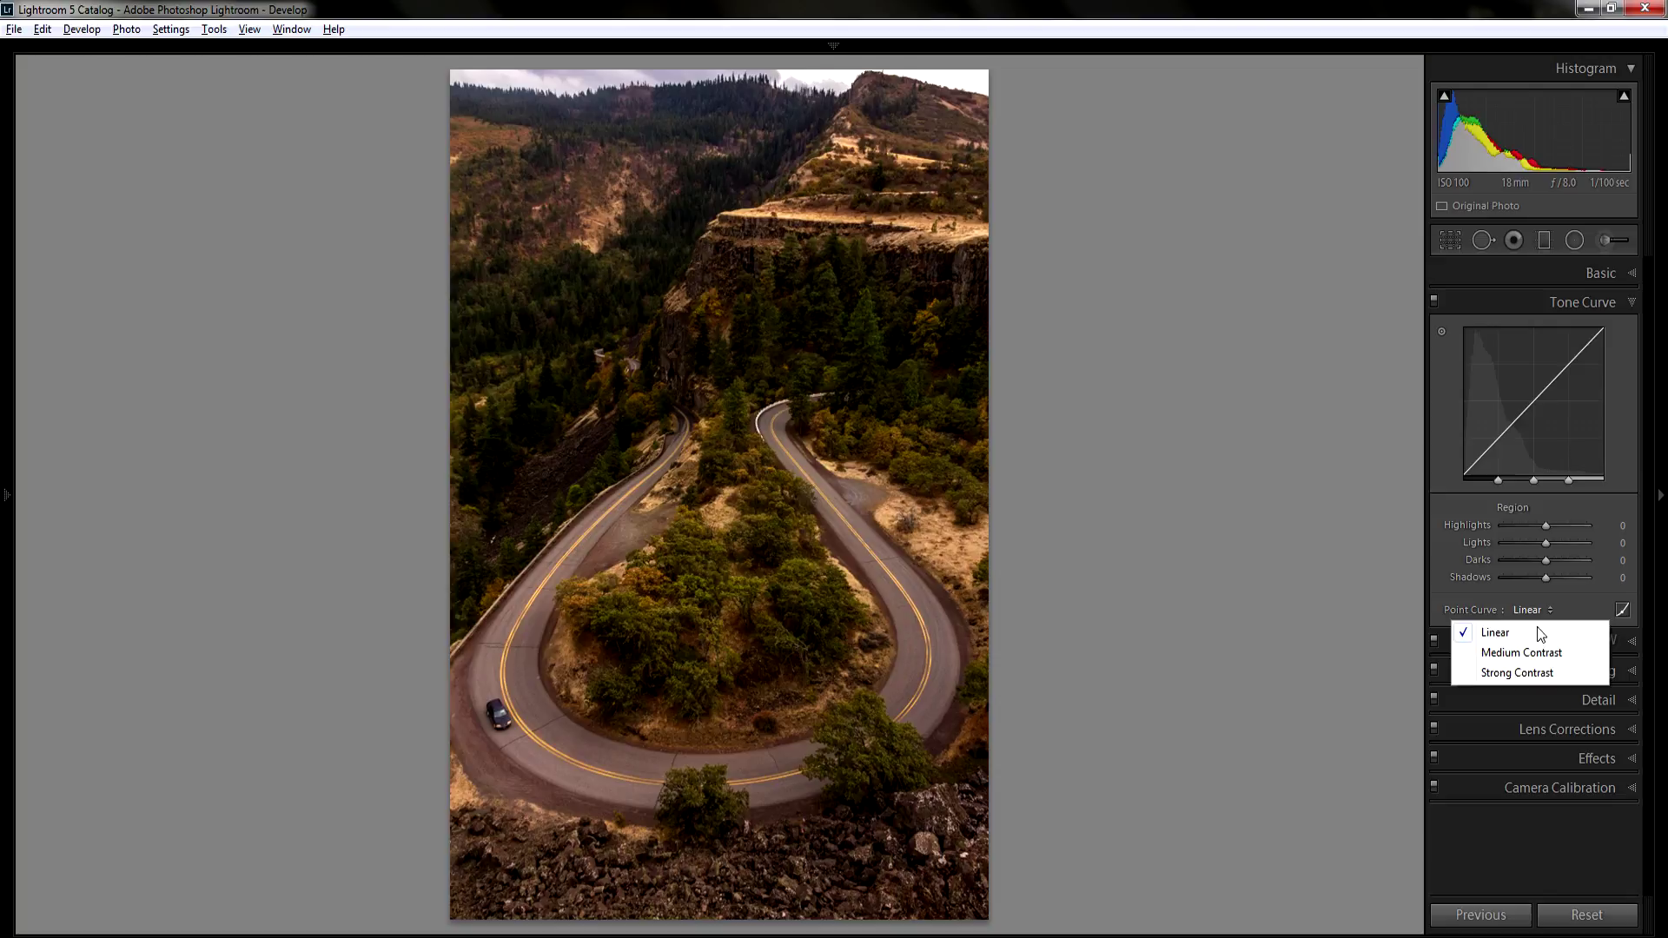
pyautogui.click(1528, 650)
pyautogui.click(1532, 610)
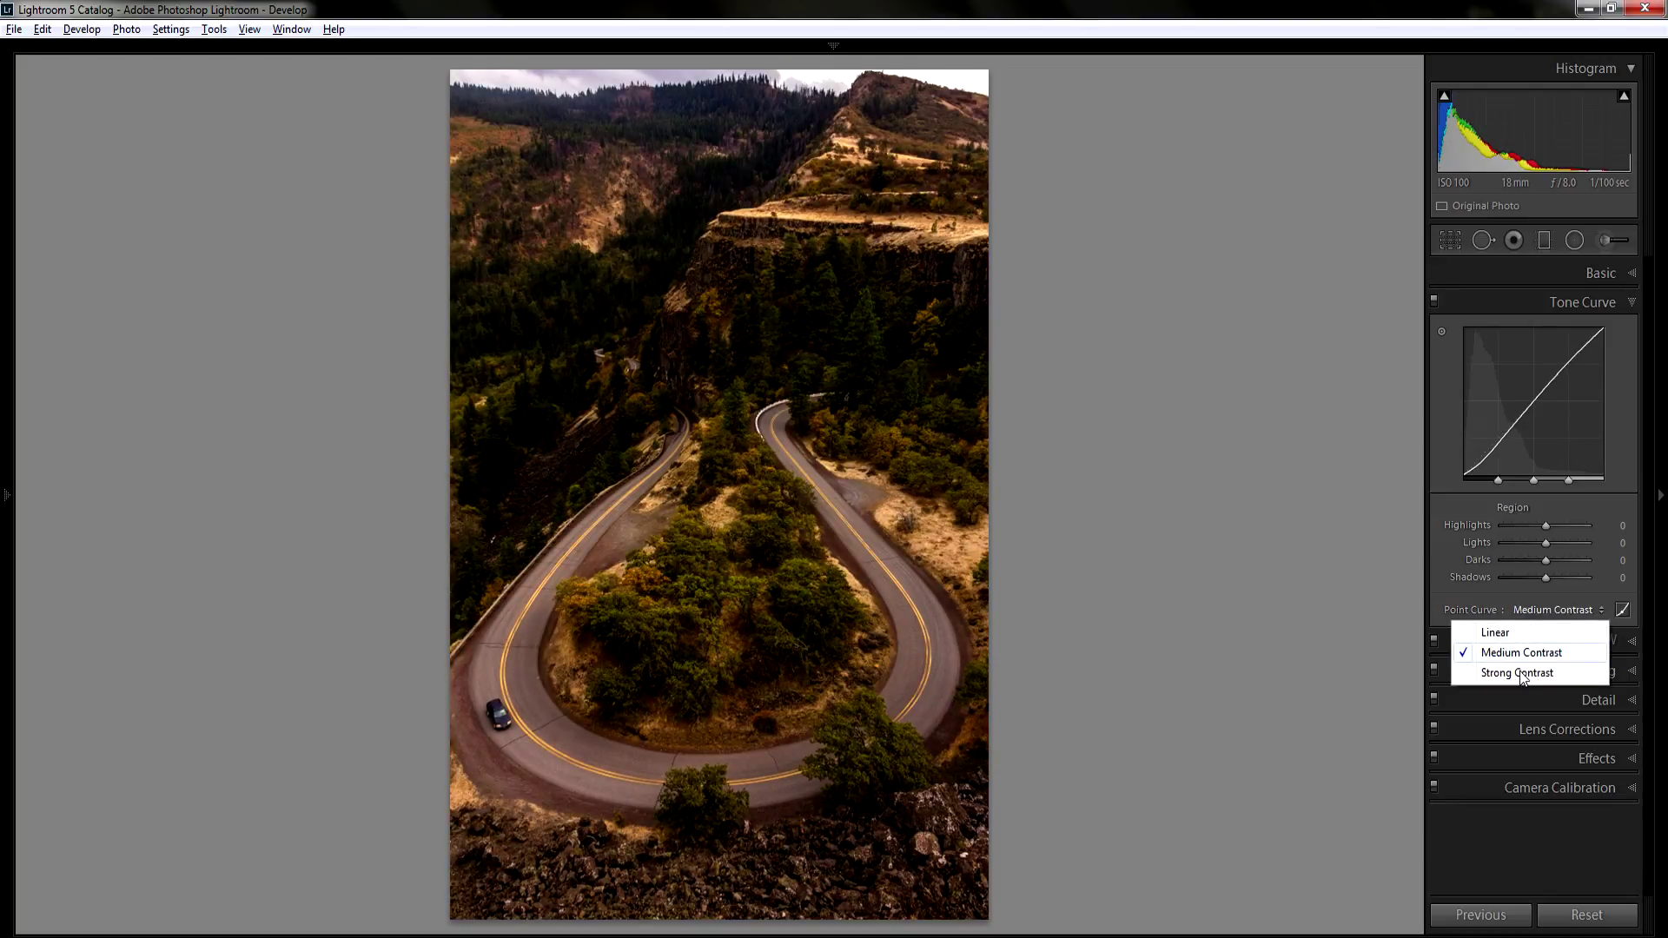
pyautogui.click(1518, 676)
pyautogui.click(1535, 612)
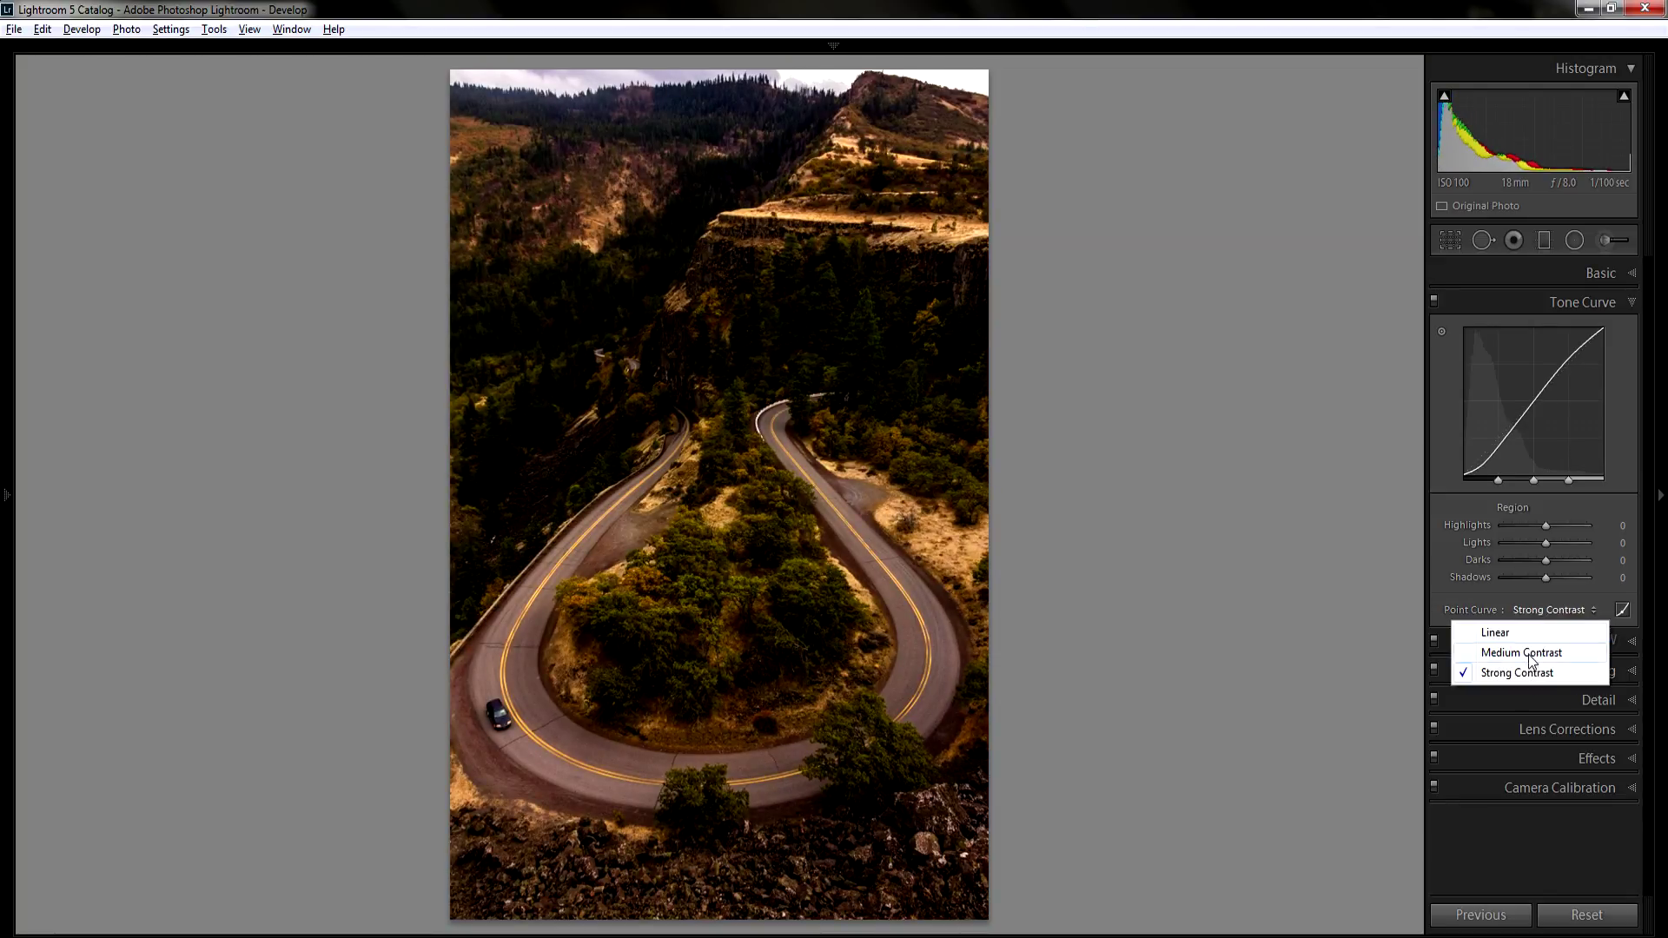
pyautogui.click(1527, 659)
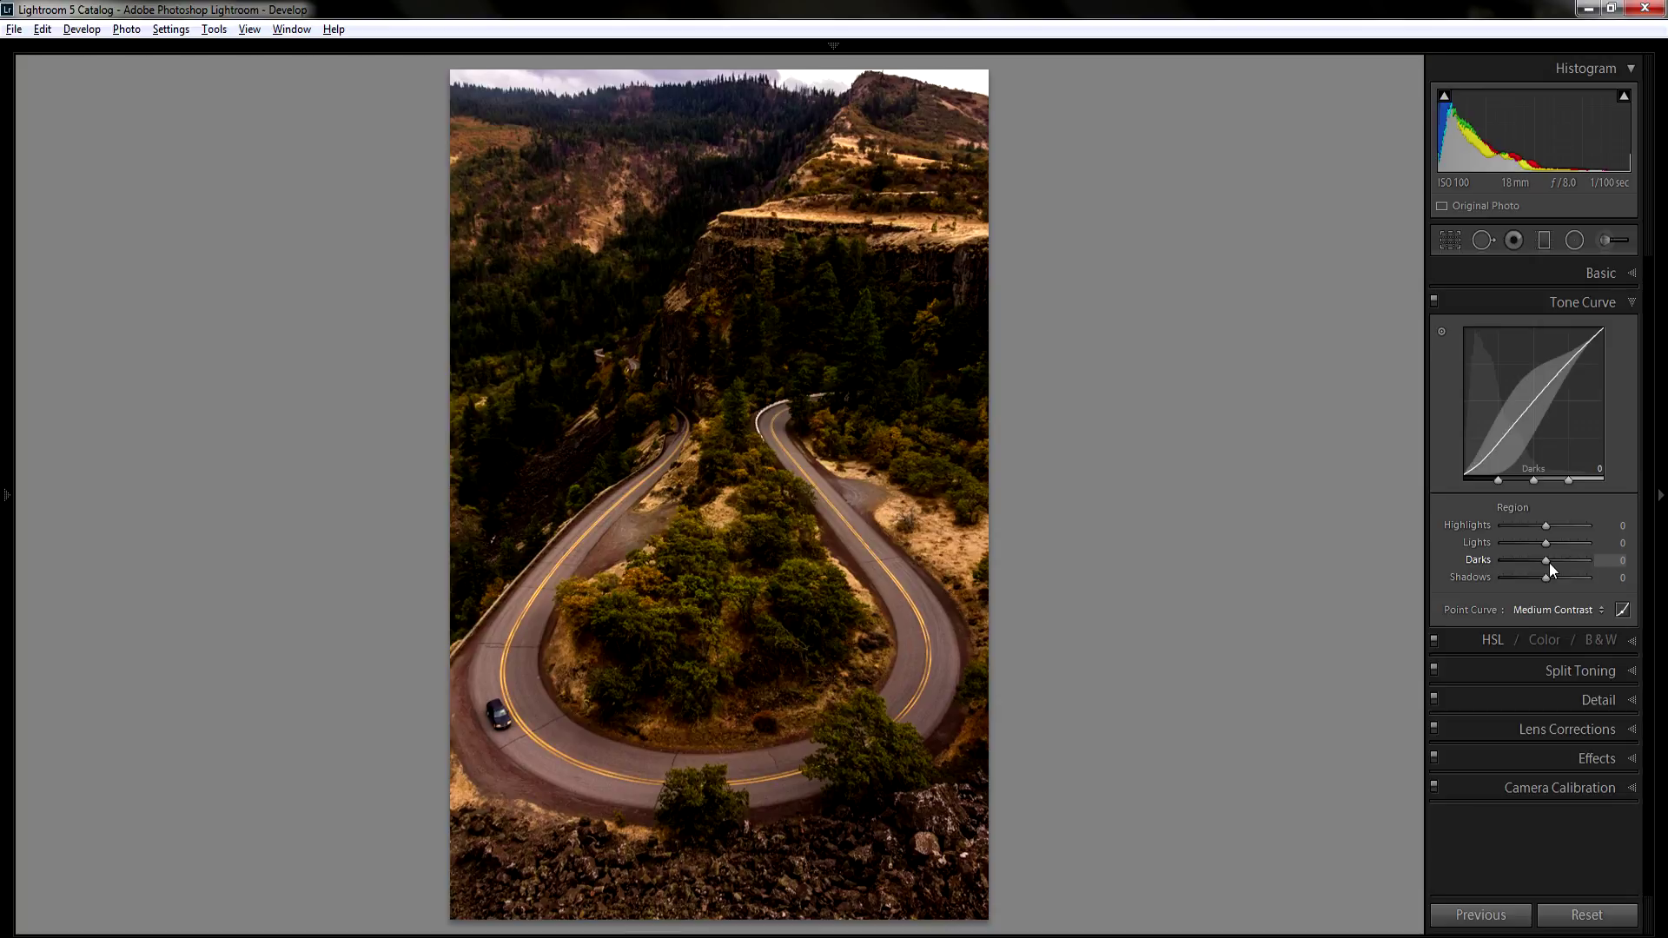
# Set curve regions Highlights +15, Lights +52, Darks +33, Shadows −10, and toggle the curve to compare
pyautogui.press('Up')
pyautogui.press('Up')
pyautogui.press('Up')
pyautogui.press('Up')
pyautogui.press('Up')
pyautogui.press('Up')
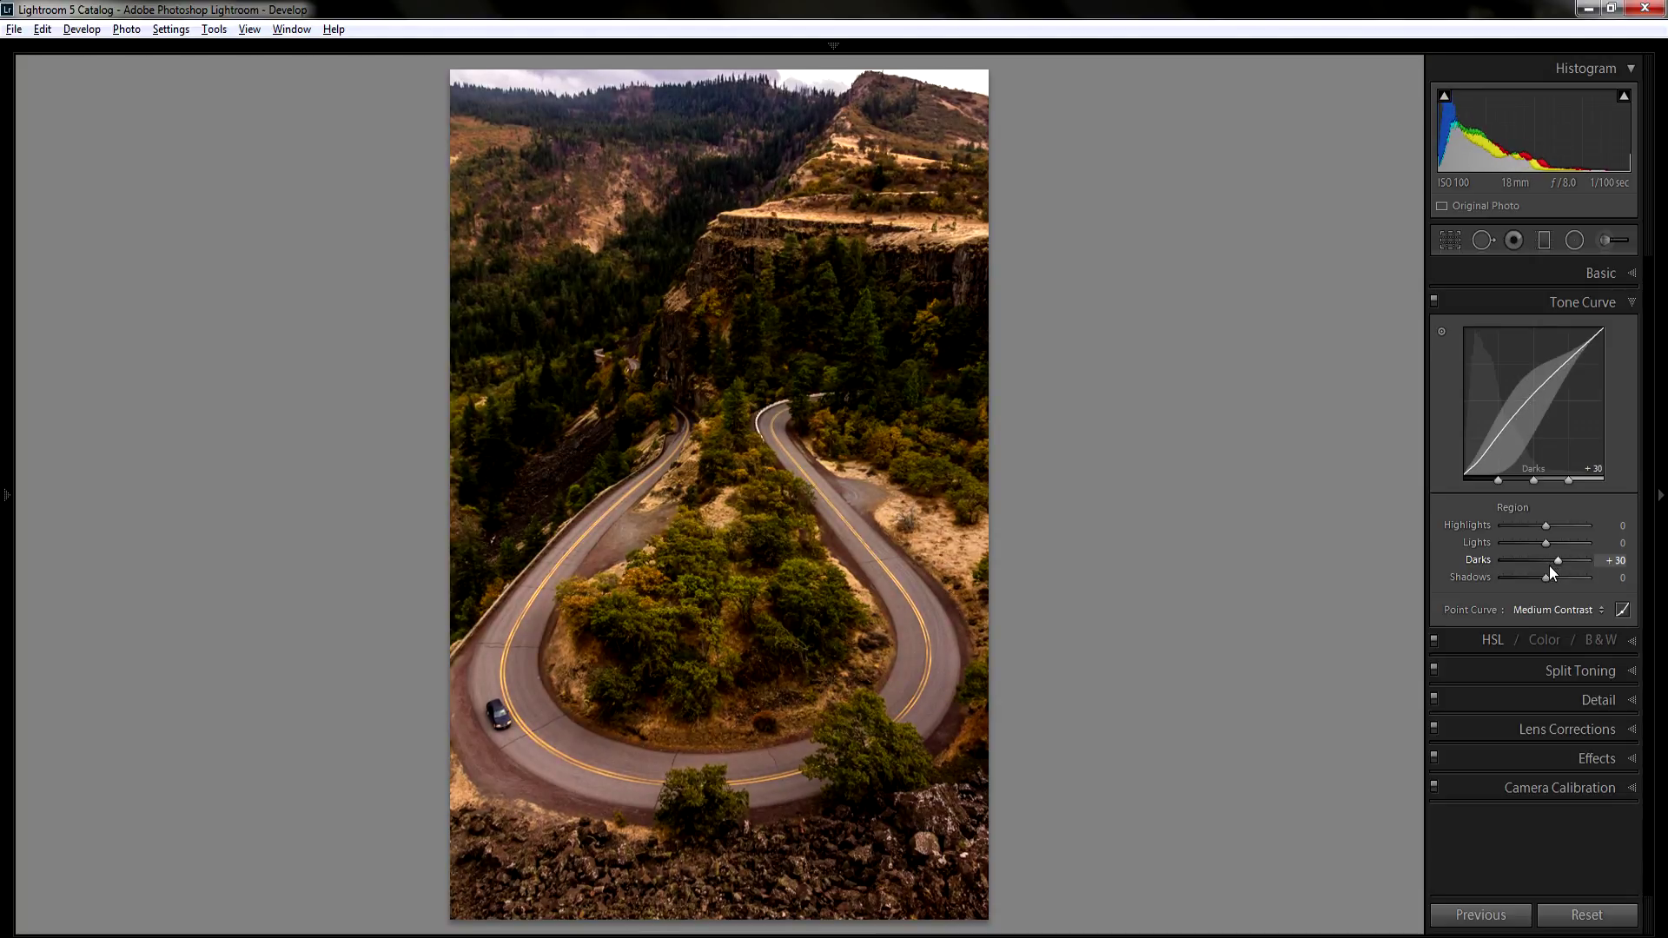
pyautogui.press('Down')
pyautogui.press('Down')
pyautogui.press('Down')
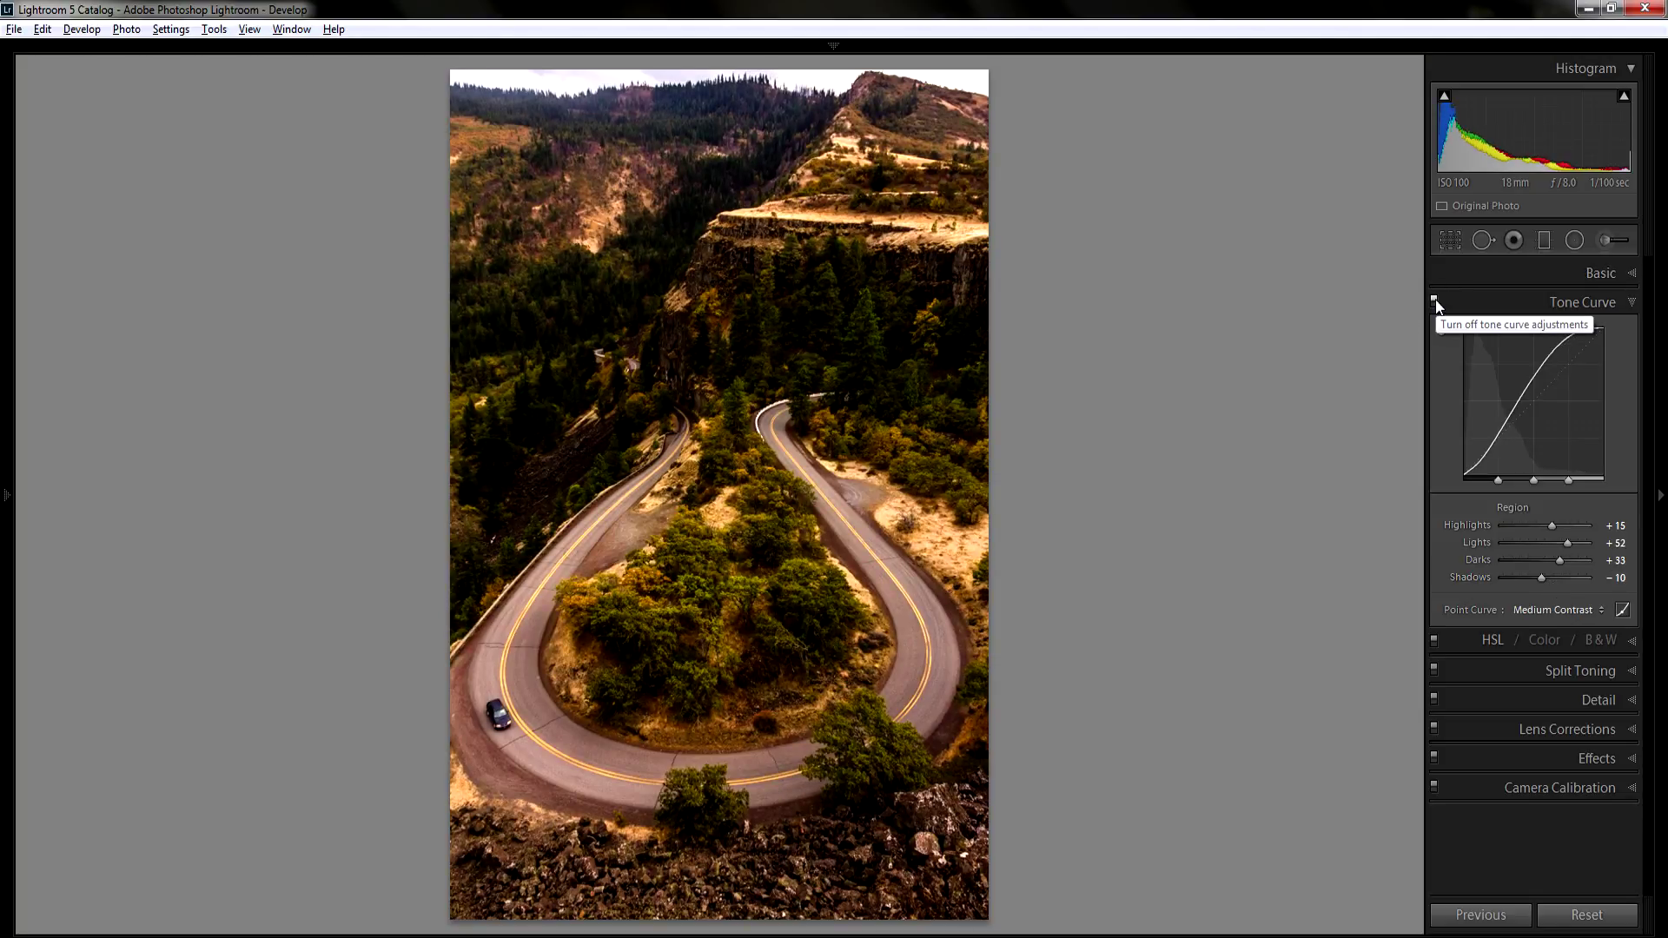
pyautogui.click(1435, 302)
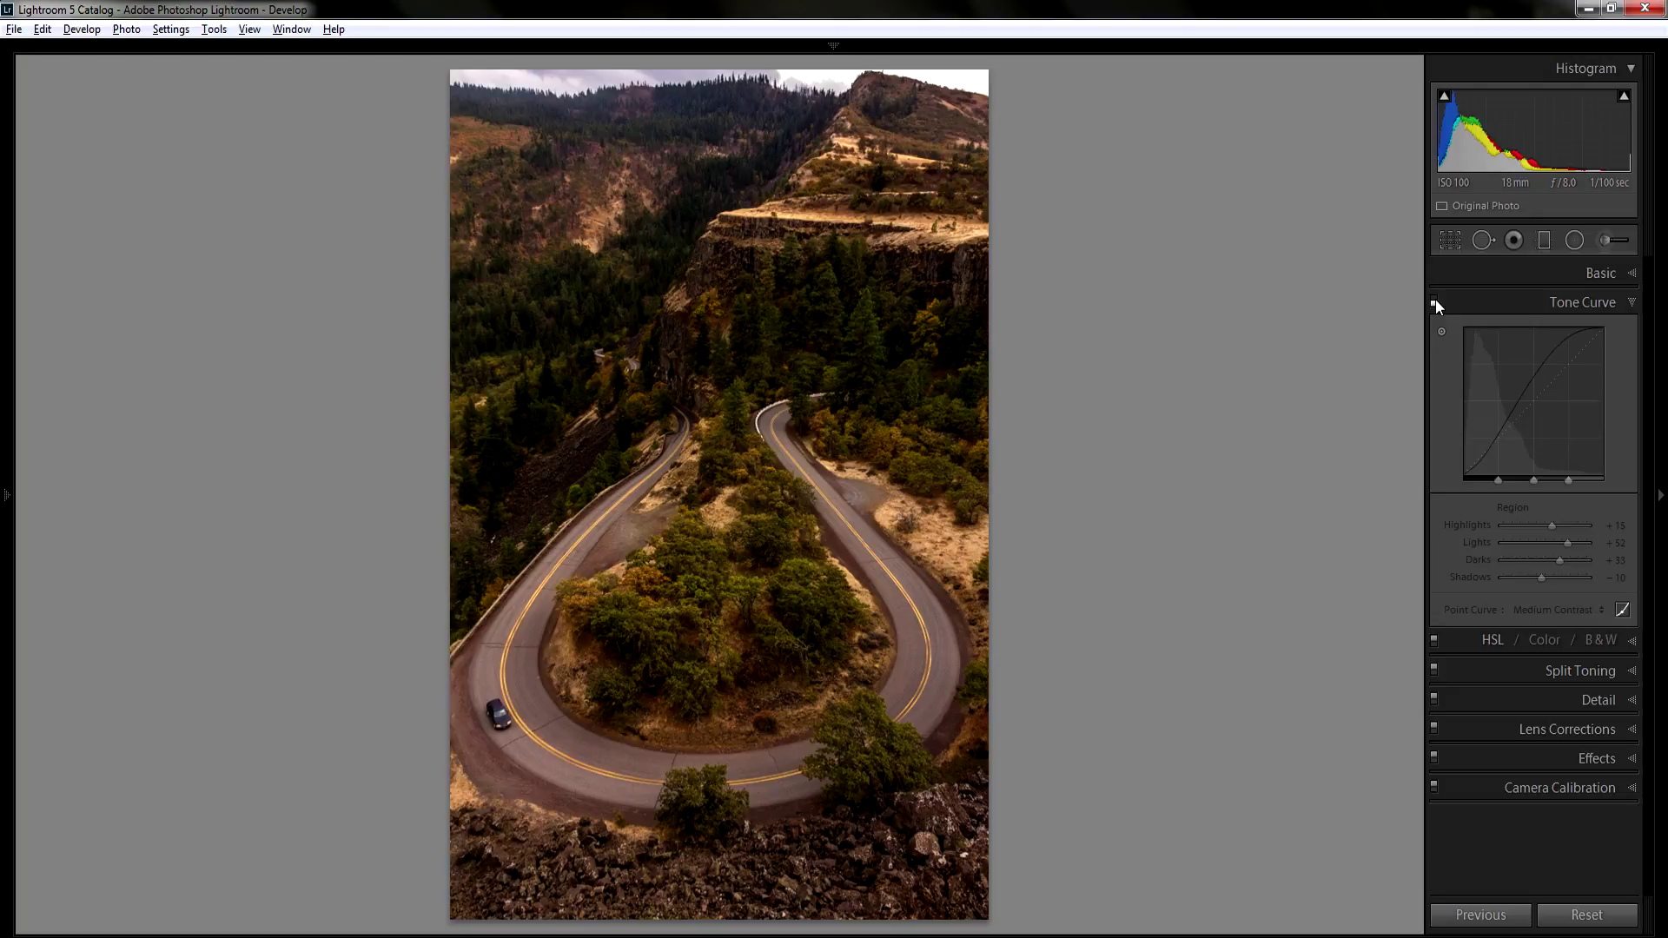
pyautogui.click(1435, 302)
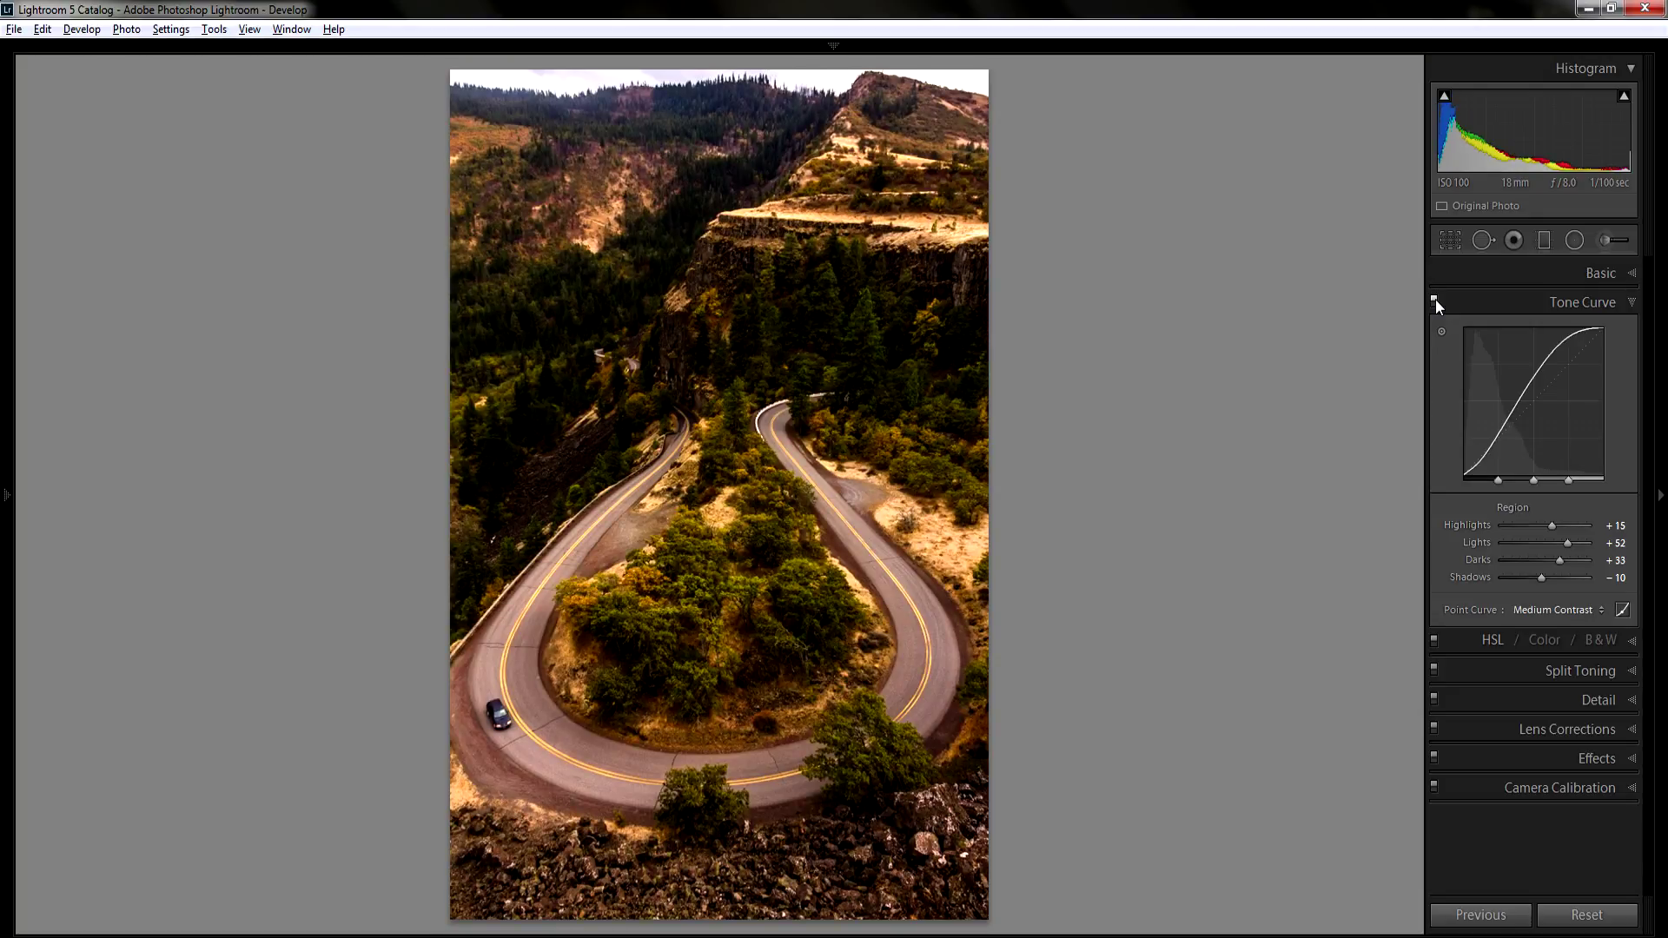
pyautogui.click(1435, 300)
pyautogui.click(1435, 299)
# In HSL Hue, shift the Red hue to +60, zooming in on the car and road to check
pyautogui.click(1623, 300)
pyautogui.click(1623, 331)
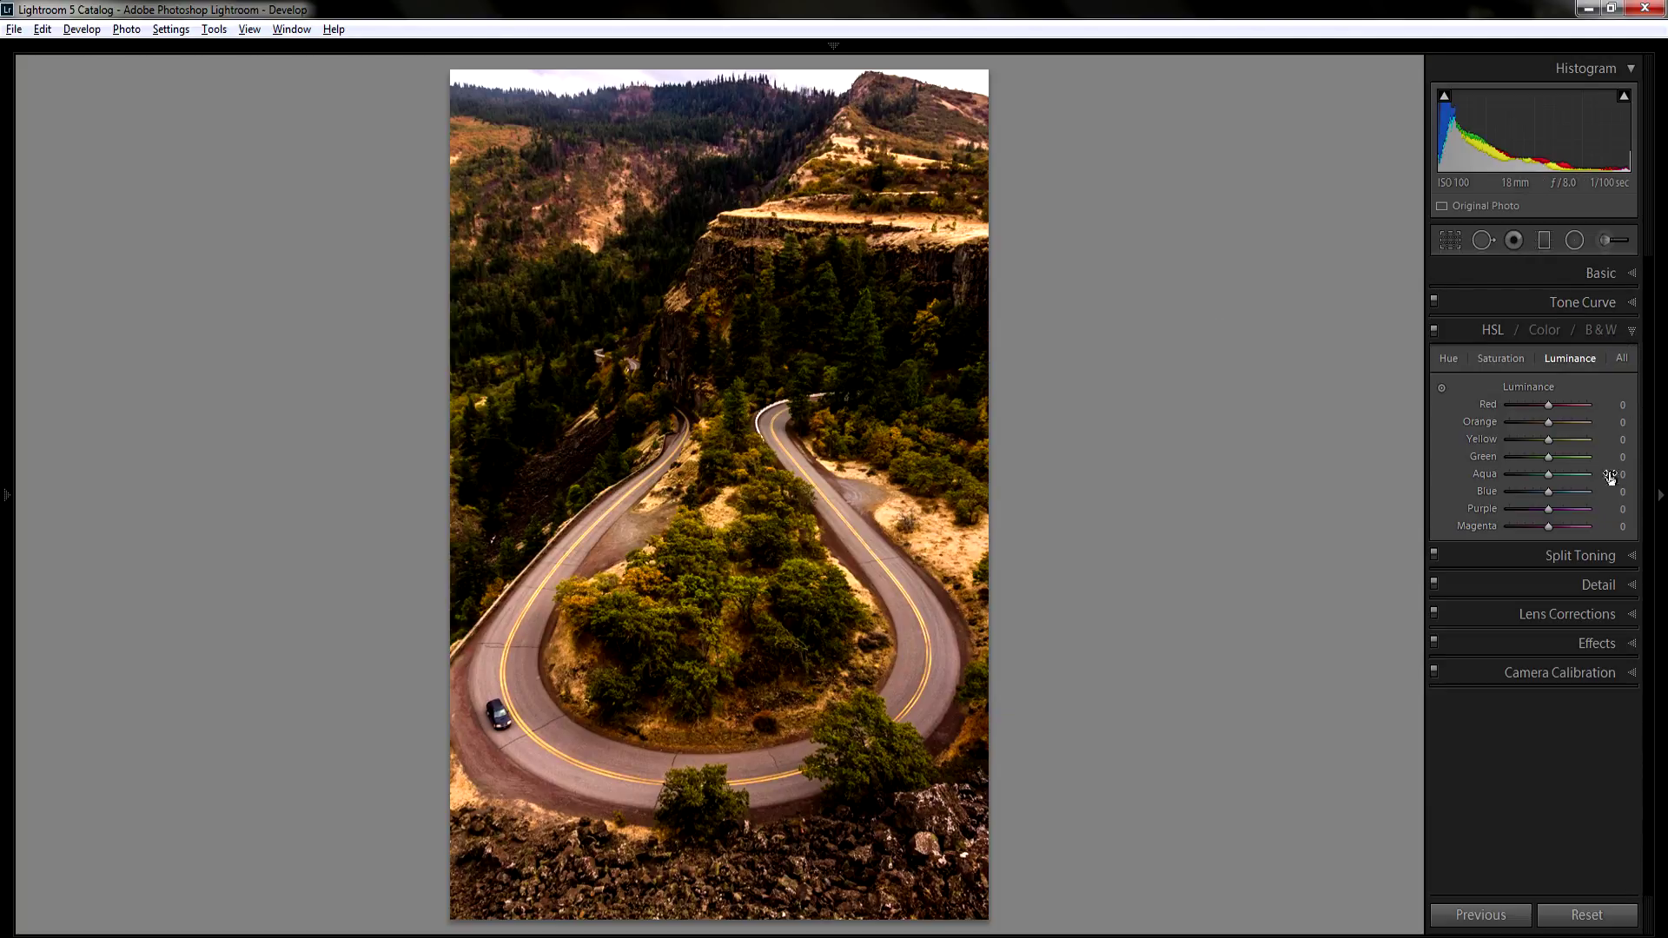
pyautogui.click(1452, 358)
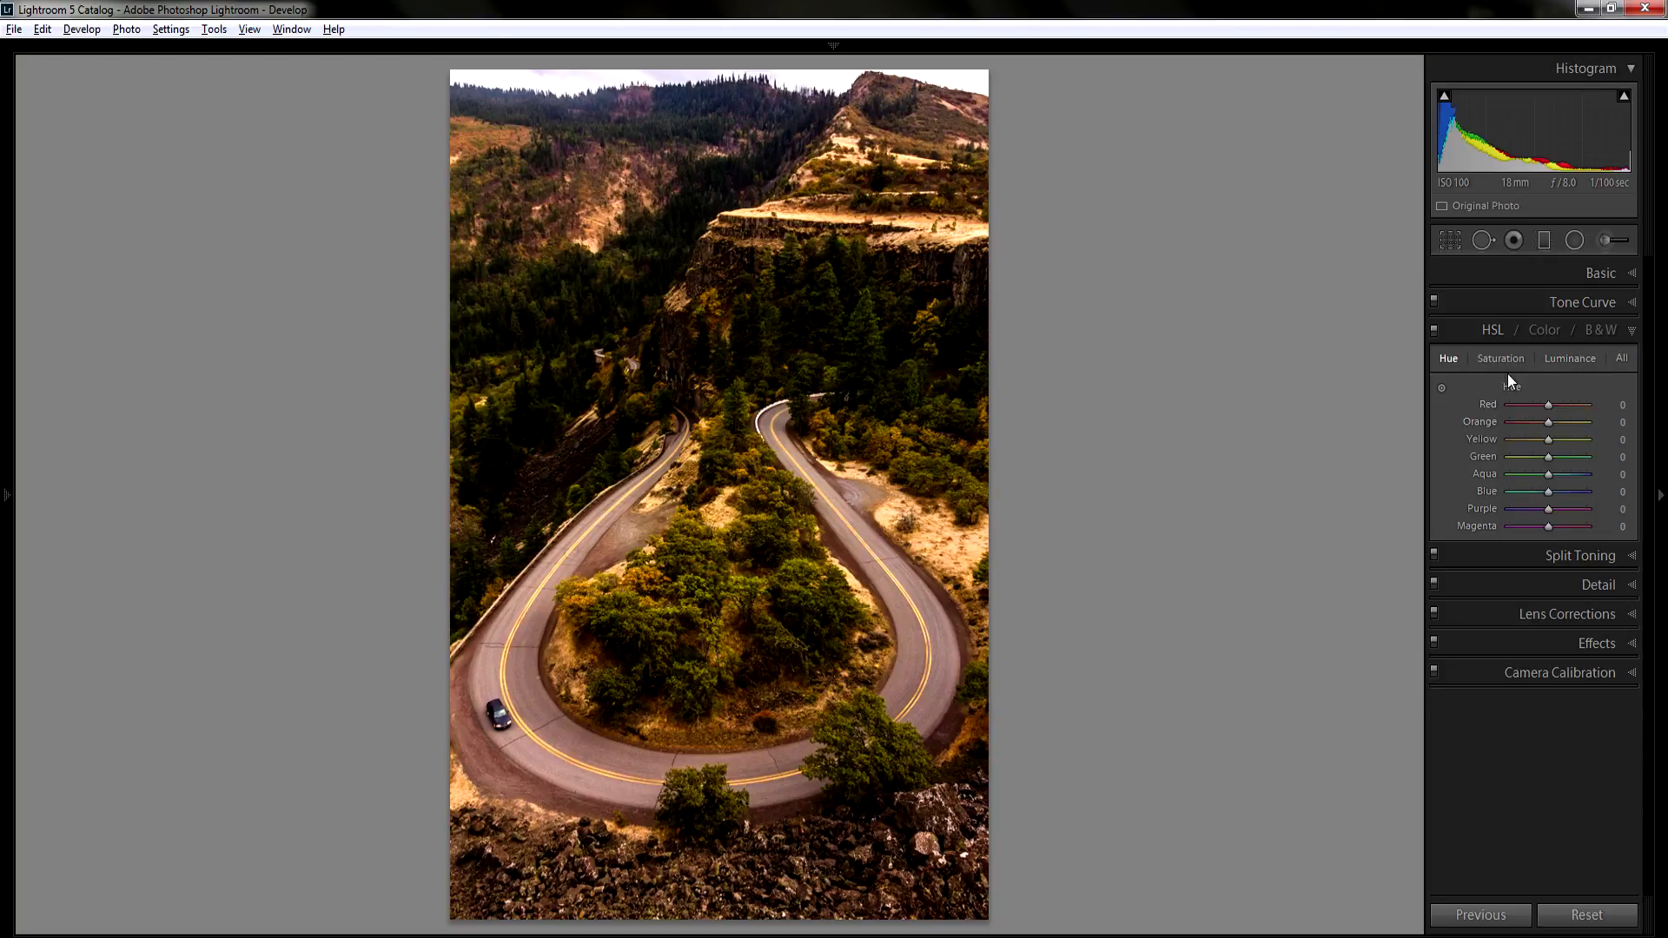
pyautogui.moveTo(1527, 408)
pyautogui.mouseDown()
pyautogui.moveTo(1447, 410)
pyautogui.moveTo(1636, 417)
pyautogui.moveTo(1554, 426)
pyautogui.mouseUp()
pyautogui.press('z')
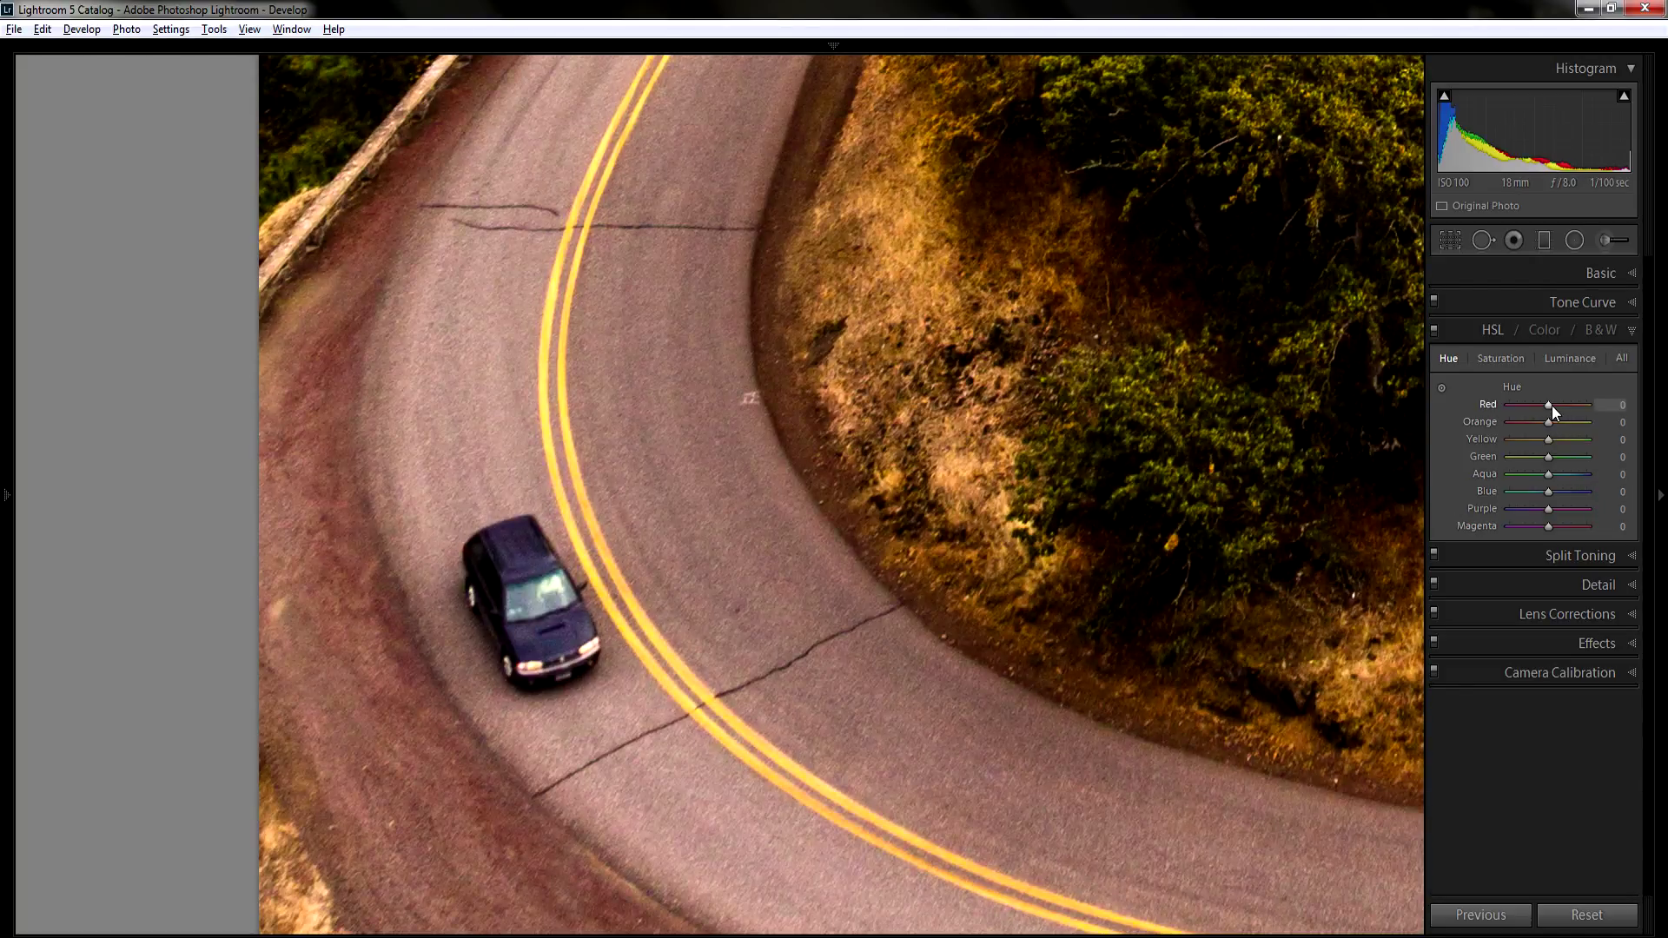
pyautogui.scroll(3, 1554, 413)
pyautogui.press('z')
pyautogui.scroll(-1, 1547, 423)
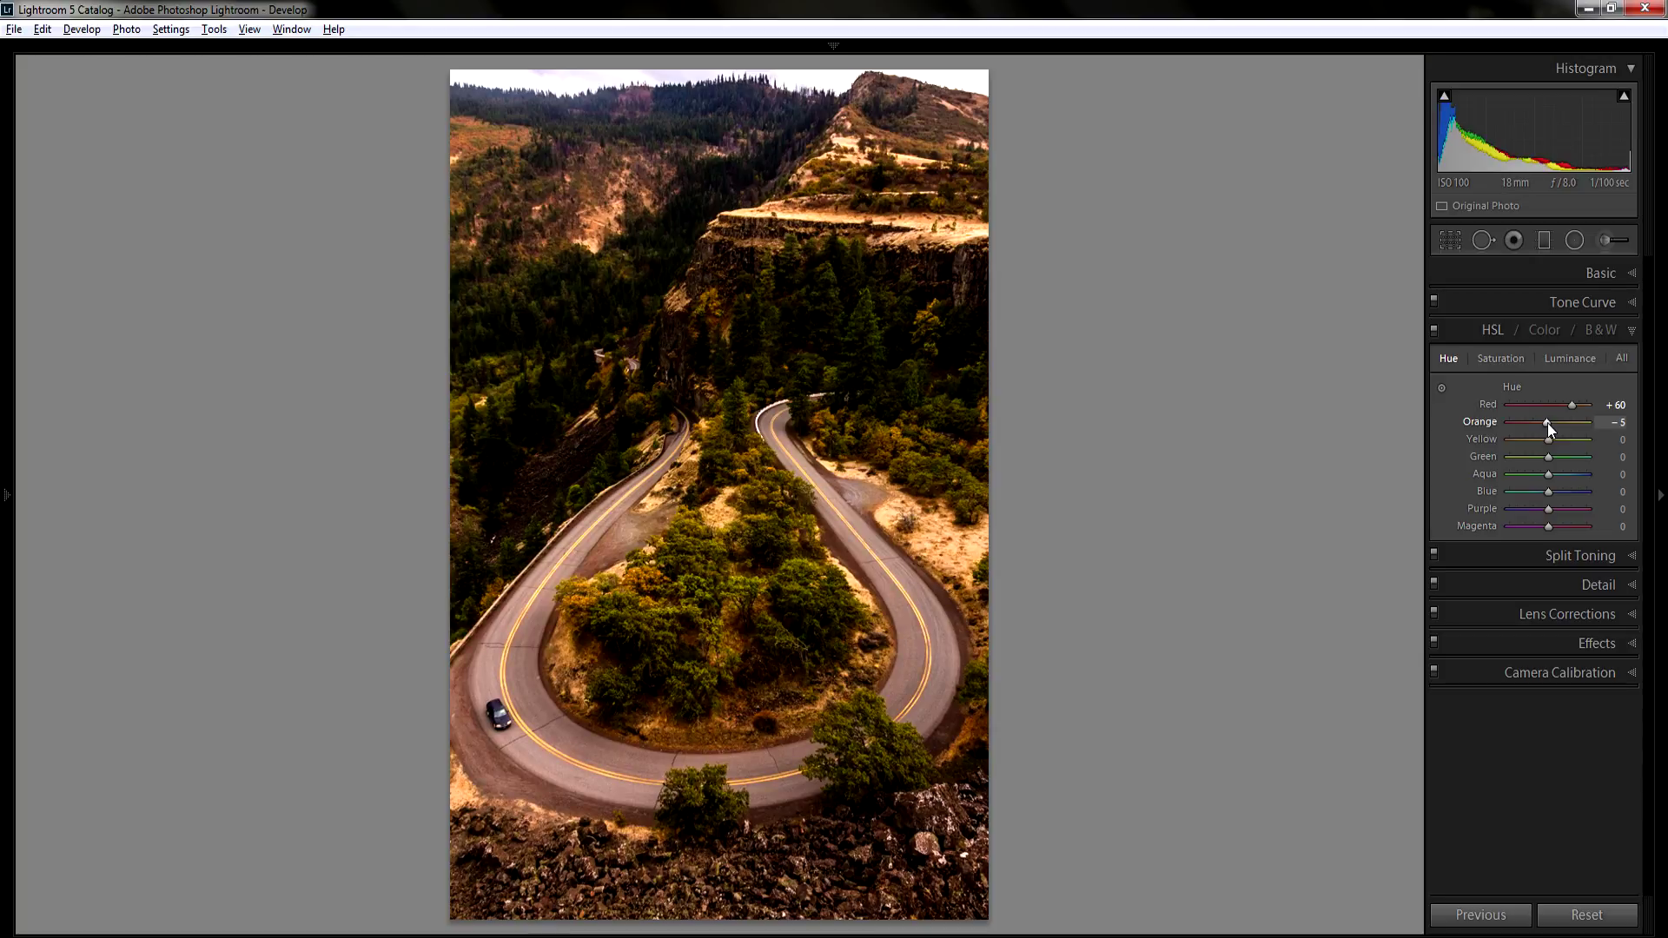
pyautogui.scroll(-2, 1550, 428)
# Set the Orange hue to −12 and the Yellow hue to −8
pyautogui.moveTo(1590, 424); pyautogui.dragTo(1595, 429)
pyautogui.click(1525, 441)
pyautogui.moveTo(1565, 441); pyautogui.dragTo(1550, 441)
pyautogui.click(1613, 440)
pyautogui.press('Return')
# Toggle the hue adjustments off and on to compare with the unshifted colours
pyautogui.click(1436, 333)
pyautogui.click(1435, 333)
pyautogui.click(1435, 333)
pyautogui.click(1435, 332)
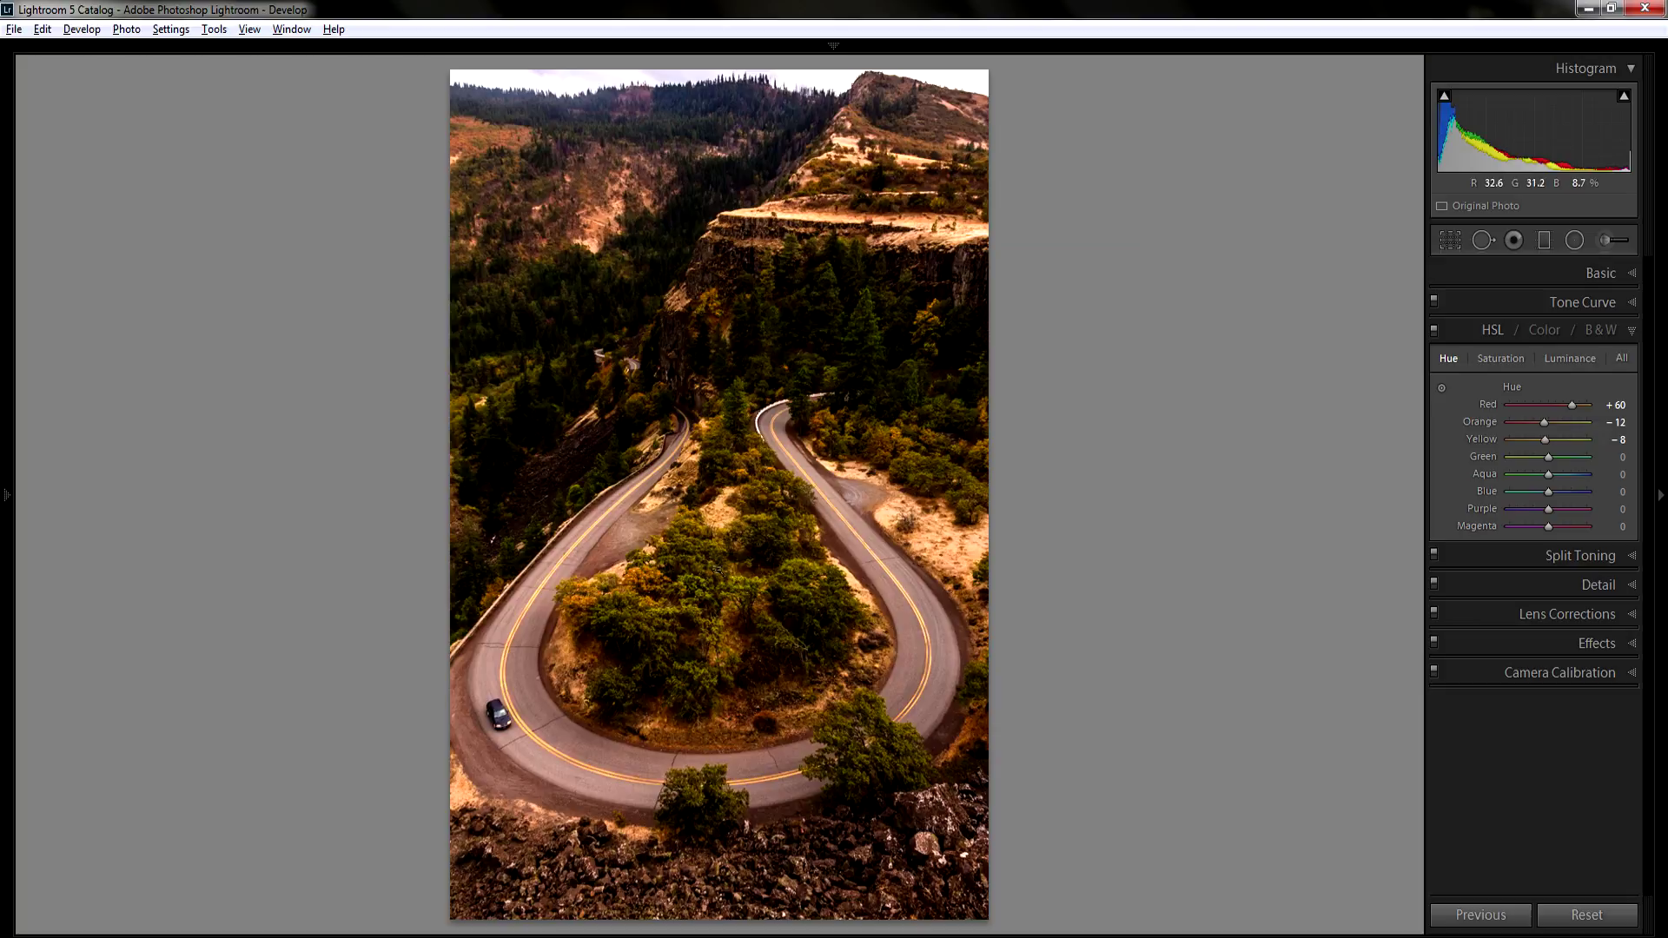
pyautogui.click(1434, 331)
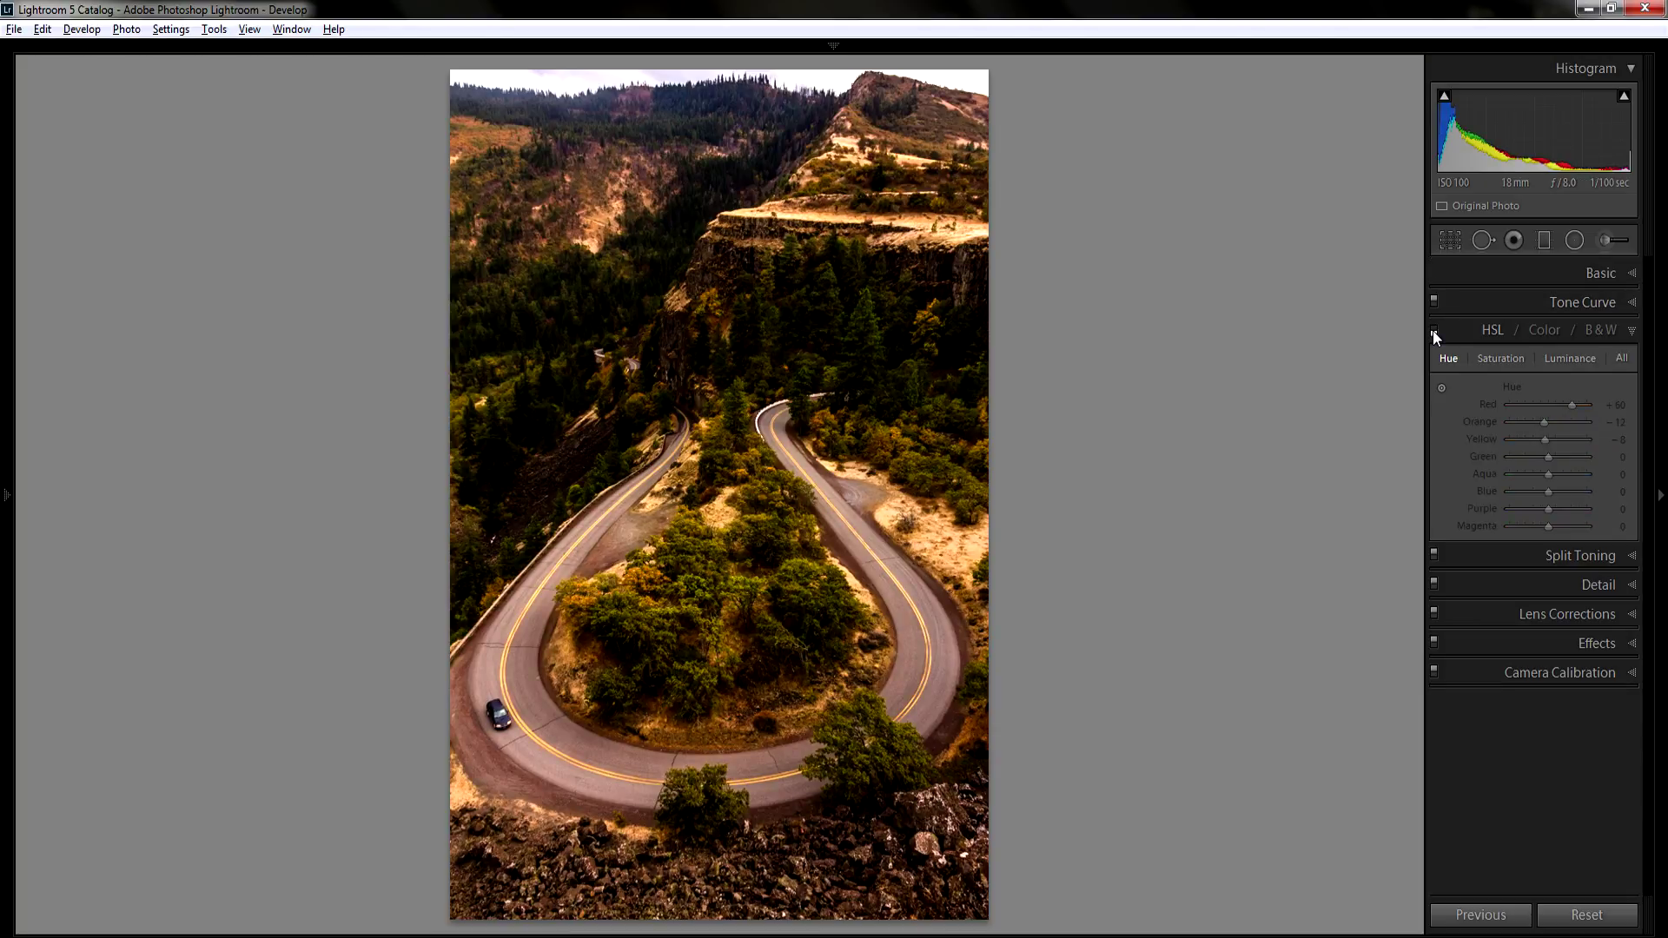
pyautogui.click(1434, 331)
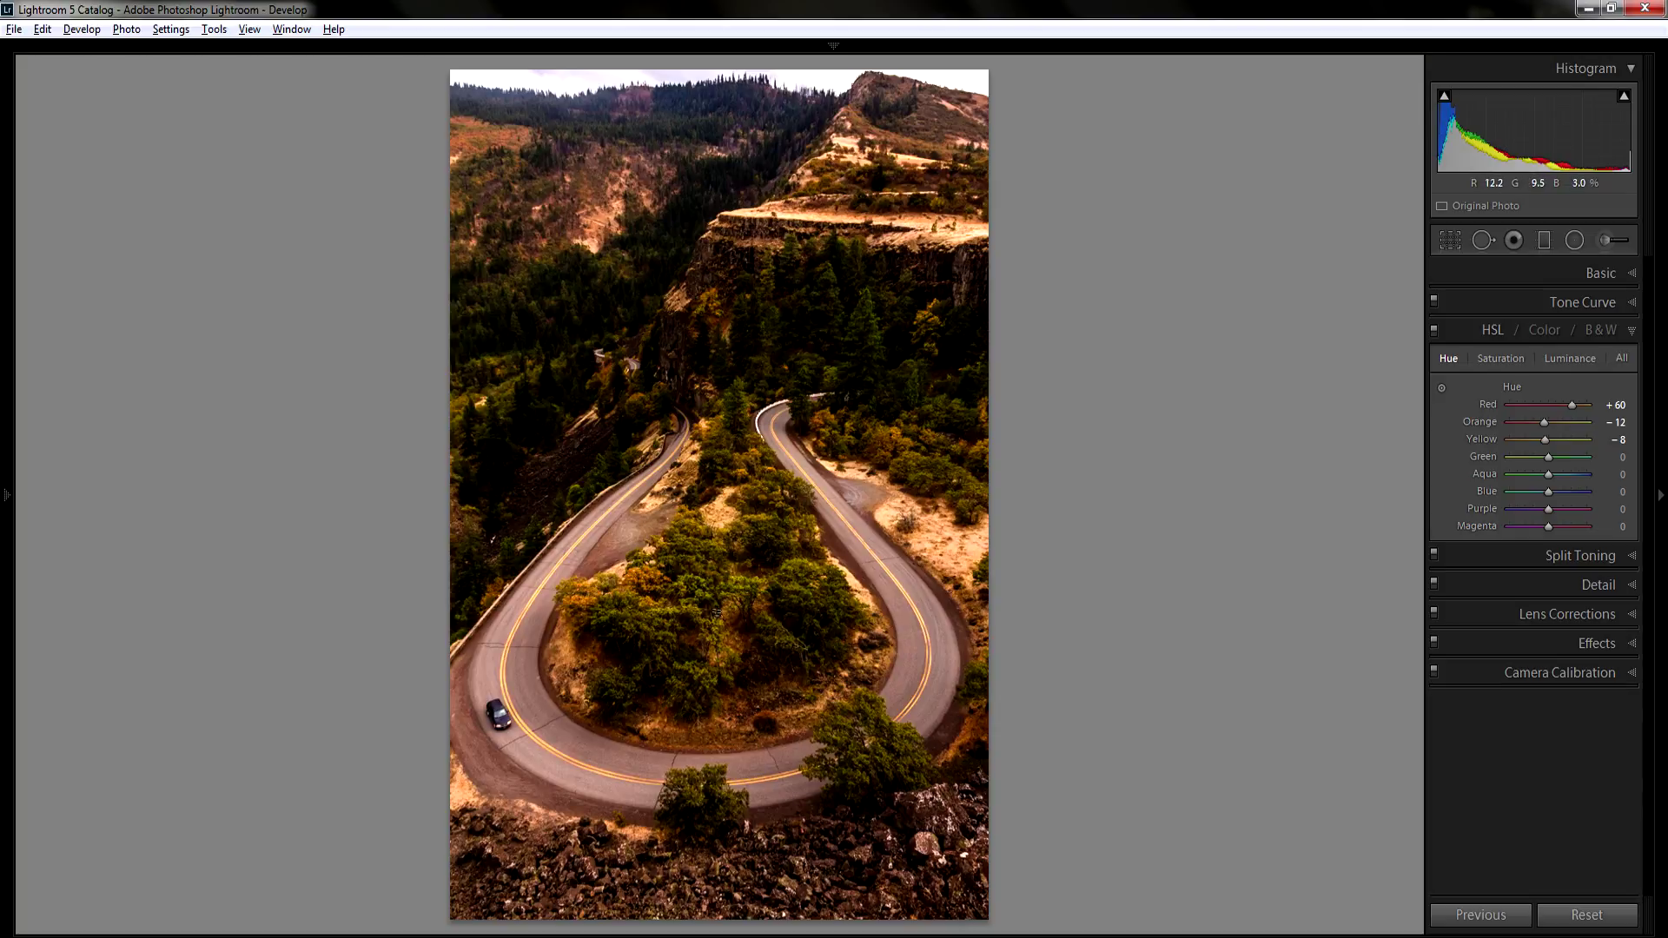
# Set the Green hue to −53, reset Aqua to 0, and push Blue to +44
pyautogui.moveTo(1495, 452)
pyautogui.mouseDown()
pyautogui.moveTo(1536, 462)
pyautogui.moveTo(1522, 462)
pyautogui.mouseUp()
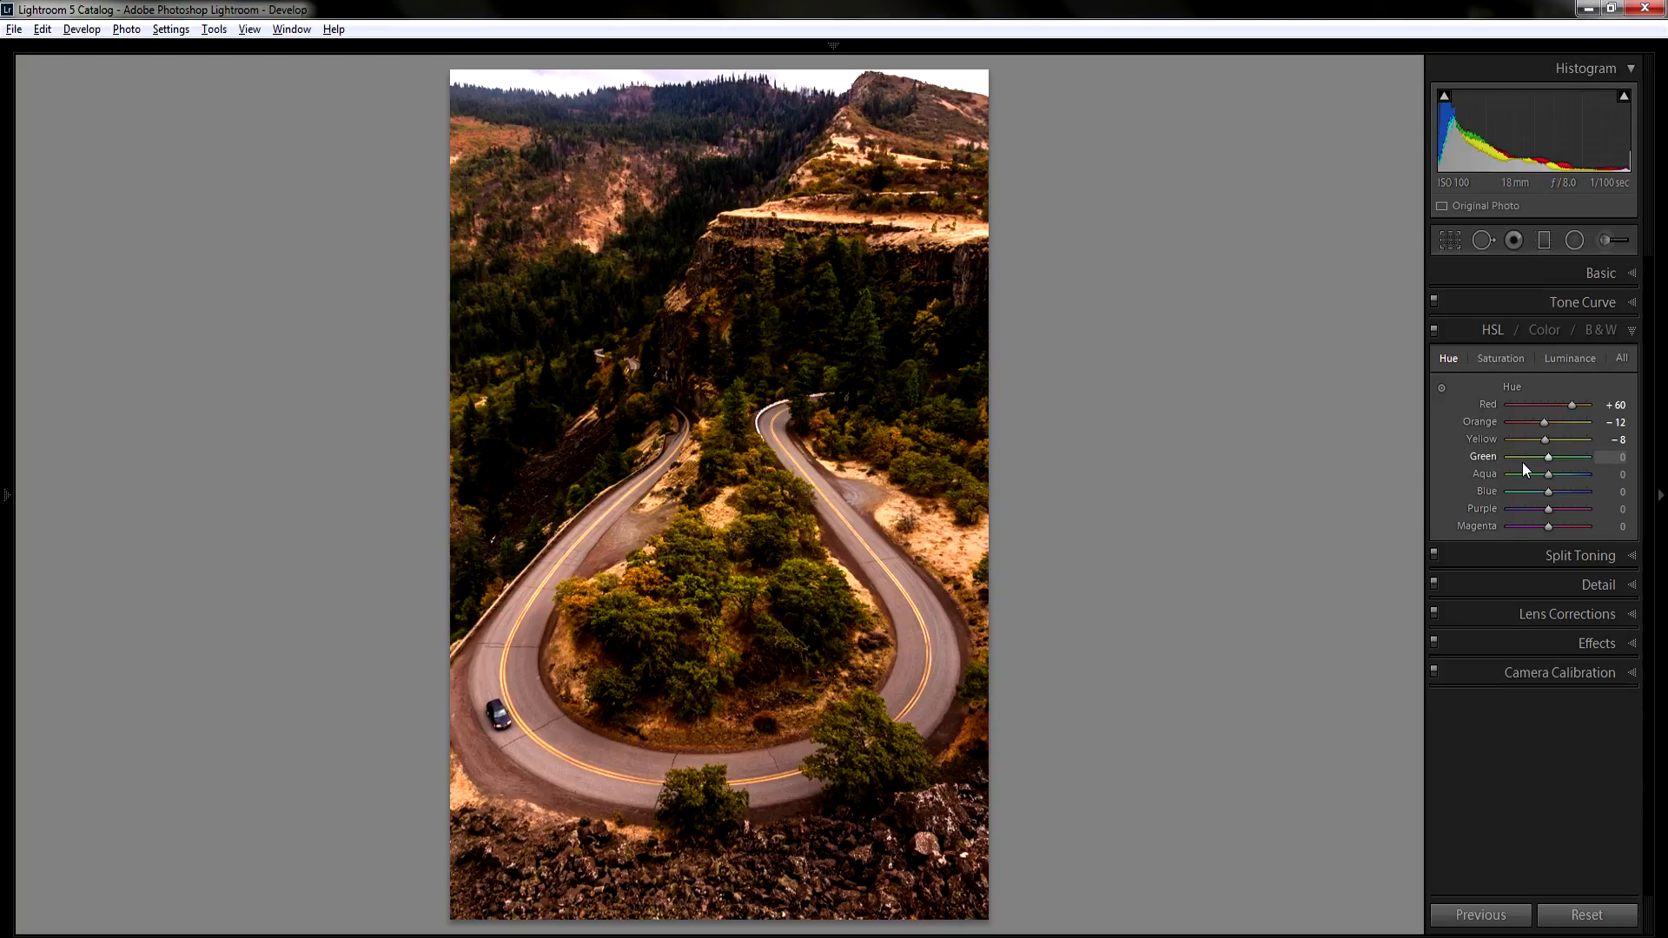
pyautogui.click(1574, 459)
pyautogui.click(1528, 459)
pyautogui.moveTo(1545, 483); pyautogui.dragTo(1518, 478)
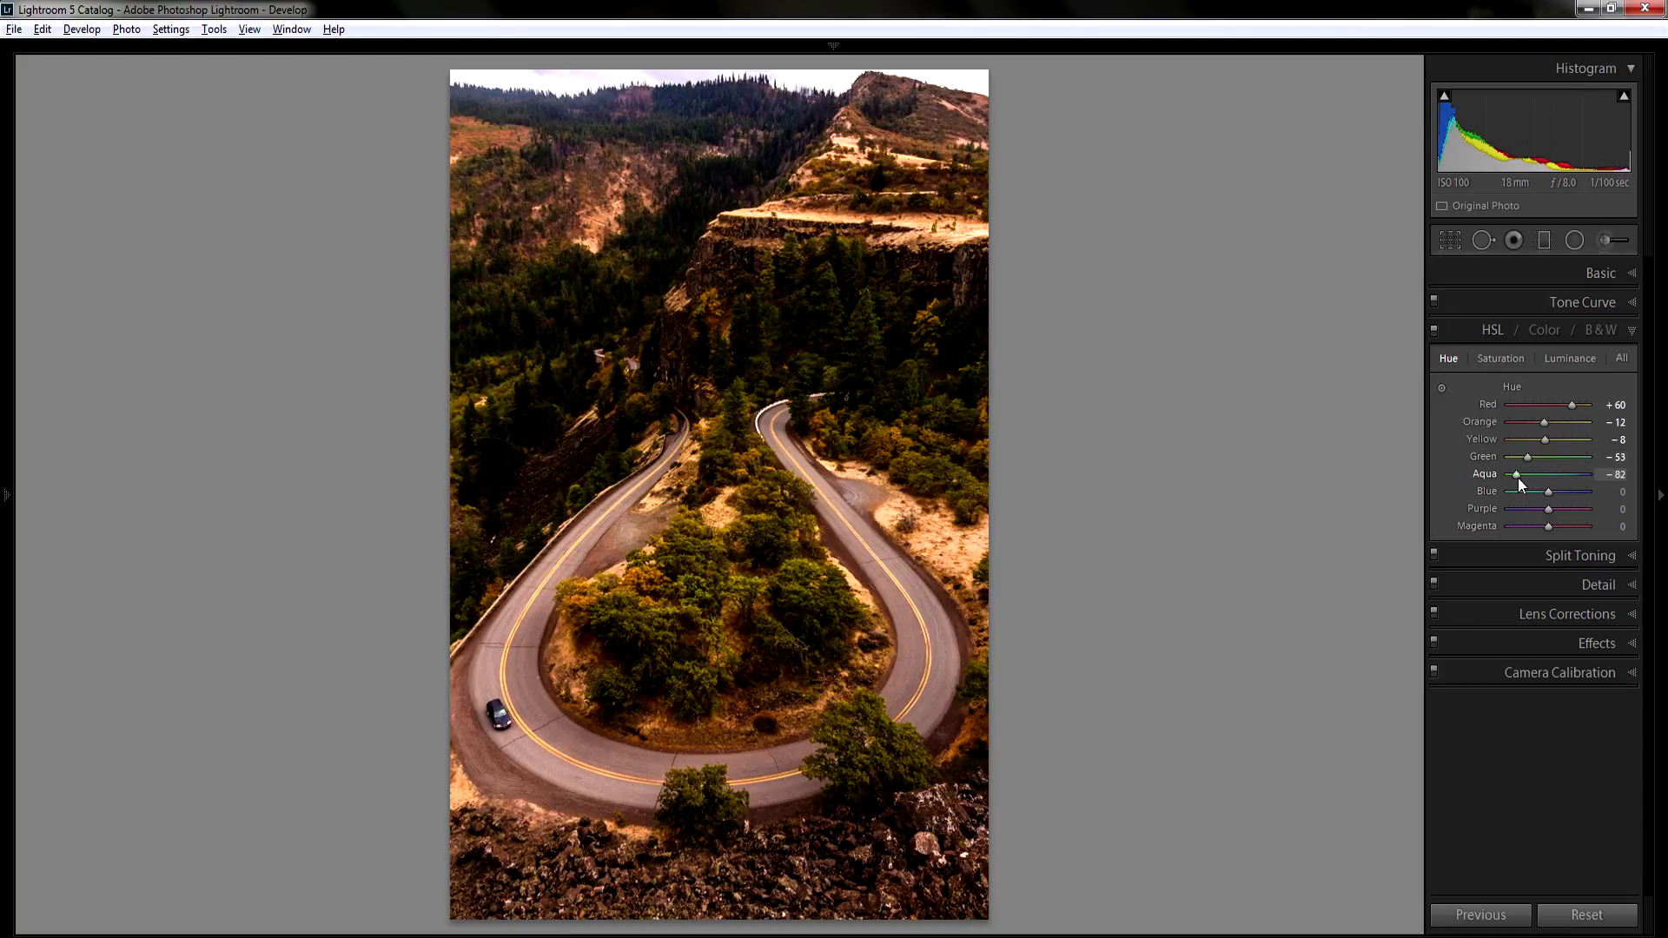
pyautogui.doubleClick(1572, 476)
pyautogui.click(1593, 493)
# In HSL Saturation, set Orange to +15 and Yellow to +7
pyautogui.click(1500, 357)
pyautogui.press('Up')
pyautogui.press('Up')
pyautogui.press('Up')
pyautogui.press('Up')
pyautogui.press('Up')
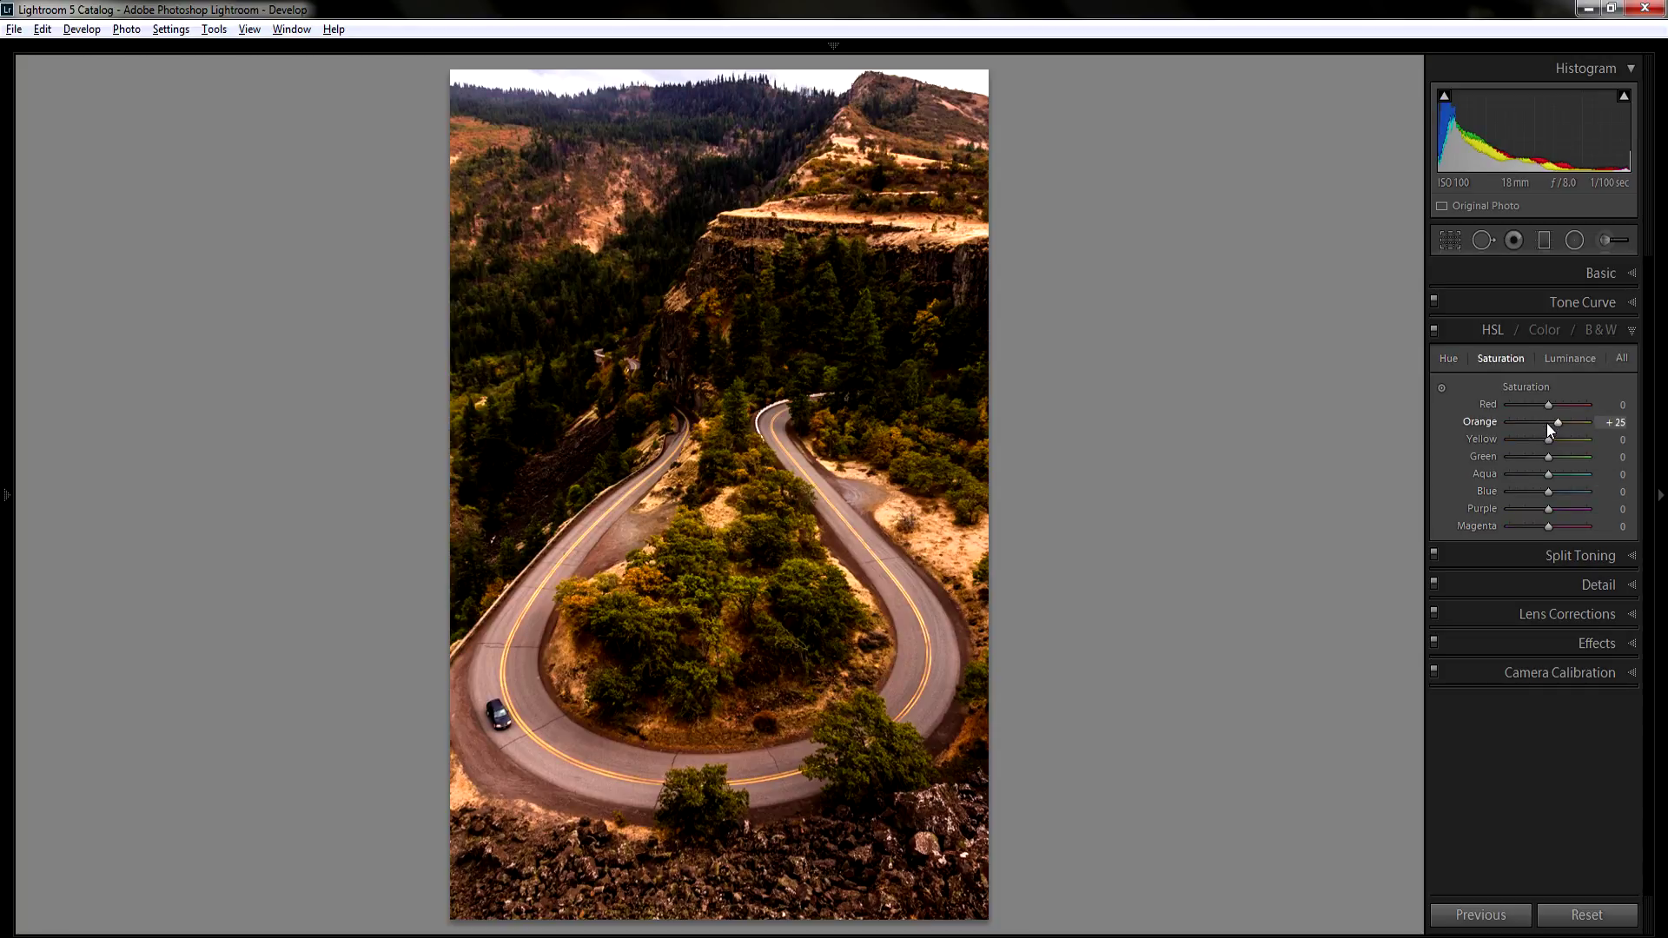
pyautogui.press('Down')
pyautogui.press('Down')
pyautogui.press('Up')
pyautogui.press('Up')
pyautogui.press('Up')
pyautogui.press('Up')
pyautogui.press('Up')
pyautogui.press('Down')
pyautogui.press('Down')
pyautogui.press('Down')
pyautogui.moveTo(1619, 440); pyautogui.dragTo(1624, 440)
pyautogui.write('7')
pyautogui.press('Return')
# Try Green saturation at +40, then reset Green and Blue saturation to zero
pyautogui.click(1564, 456)
pyautogui.doubleClick(1565, 456)
pyautogui.doubleClick(1566, 491)
# Set Purple saturation to +42, then in Luminance brighten Red to +36 and reset Orange
pyautogui.click(1566, 510)
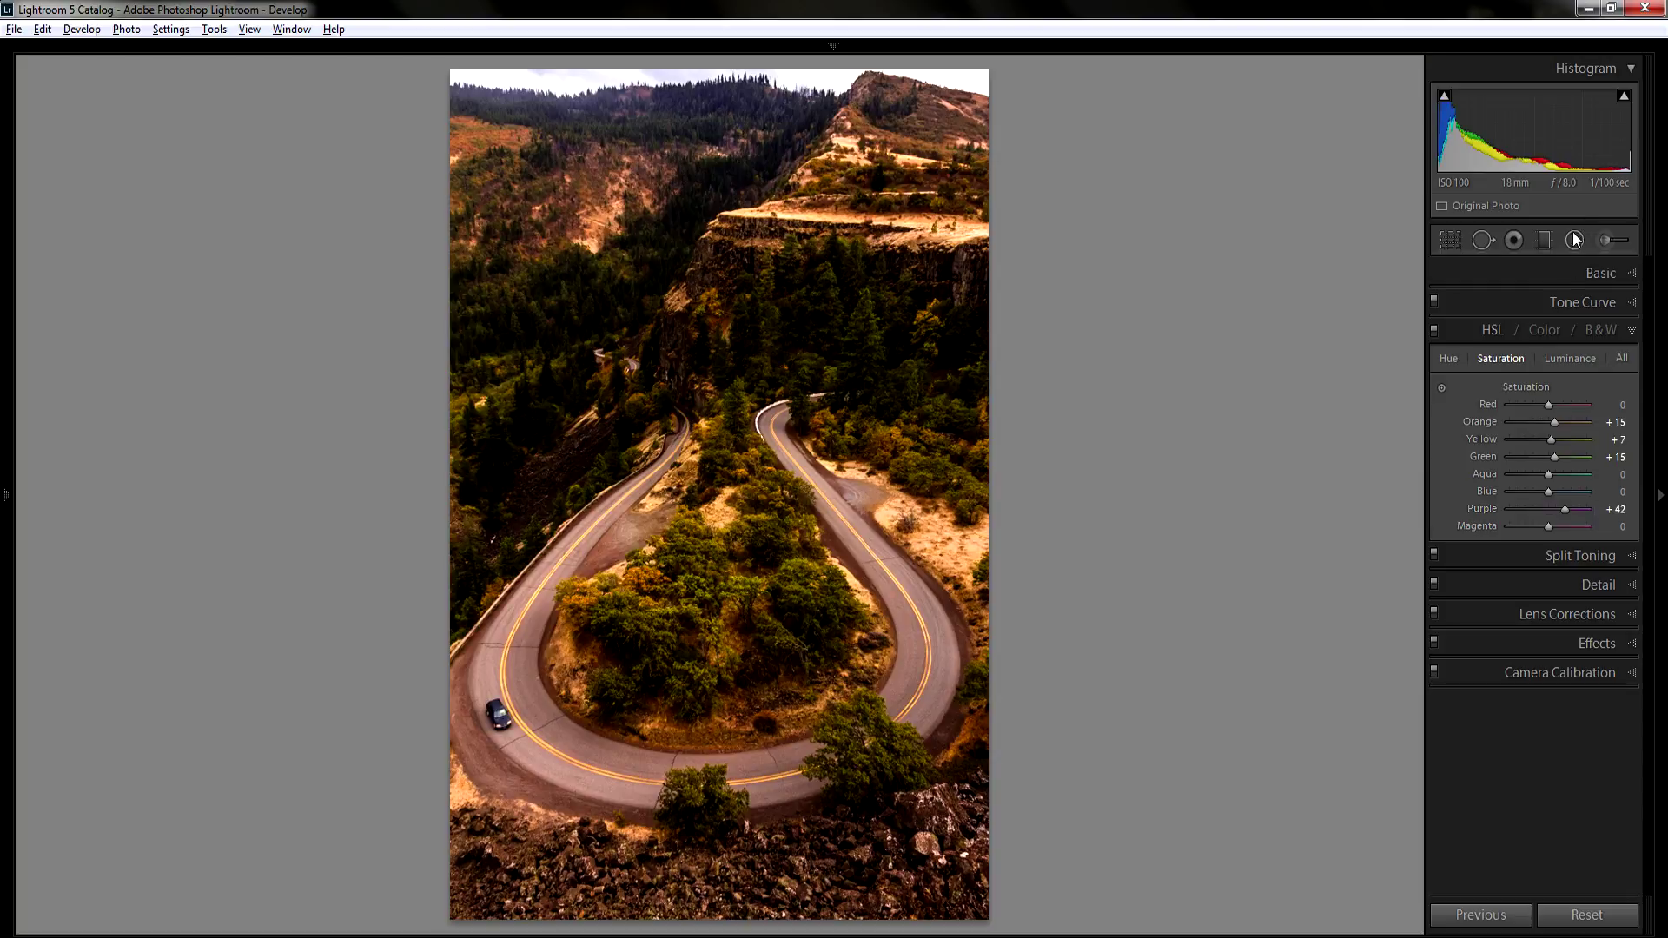
pyautogui.click(1568, 360)
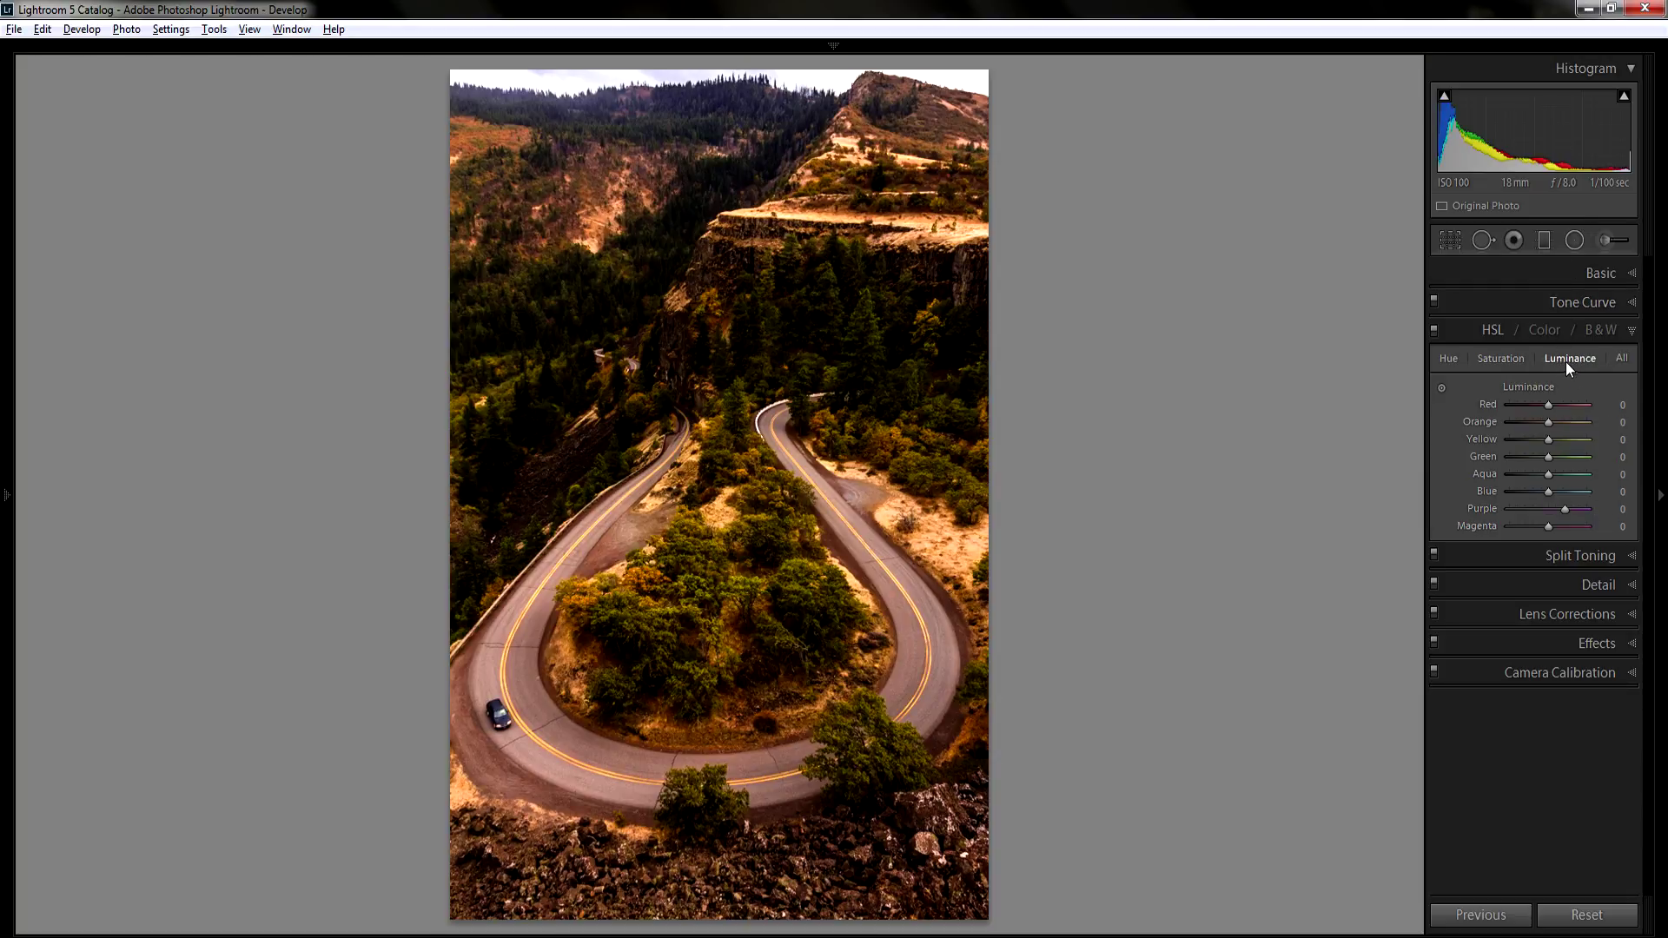
pyautogui.click(1558, 406)
pyautogui.click(1566, 424)
pyautogui.doubleClick(1565, 424)
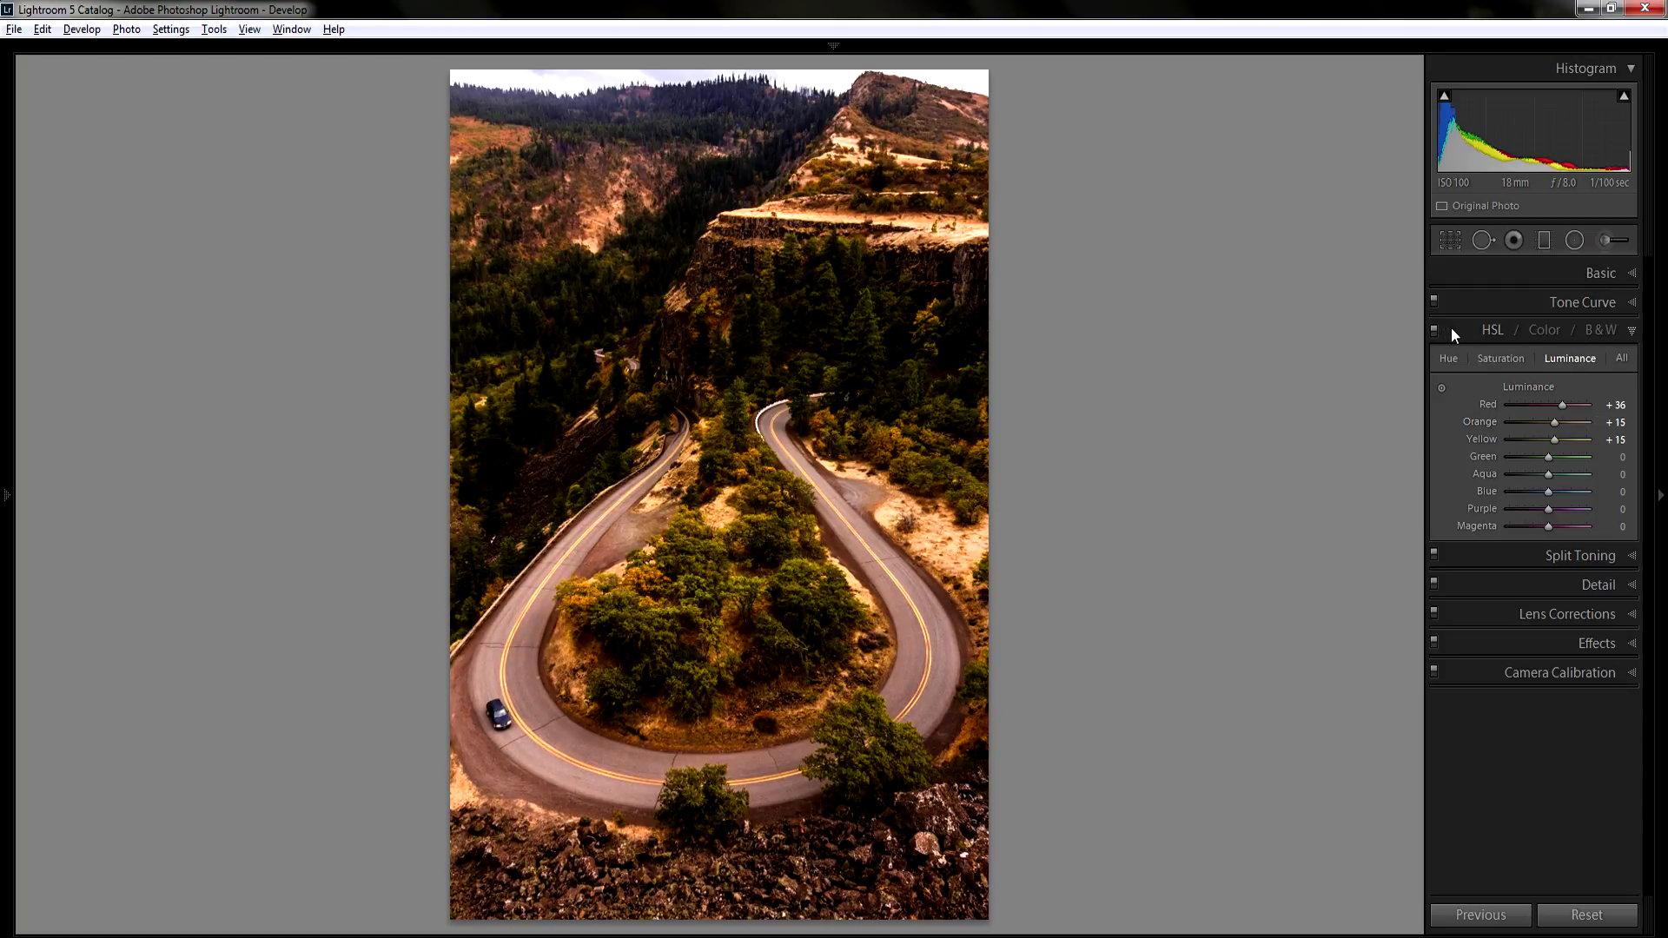
# Toggle the HSL adjustments off and on to compare, then collapse the HSL panel
pyautogui.click(1434, 328)
pyautogui.click(1434, 328)
pyautogui.click(1433, 328)
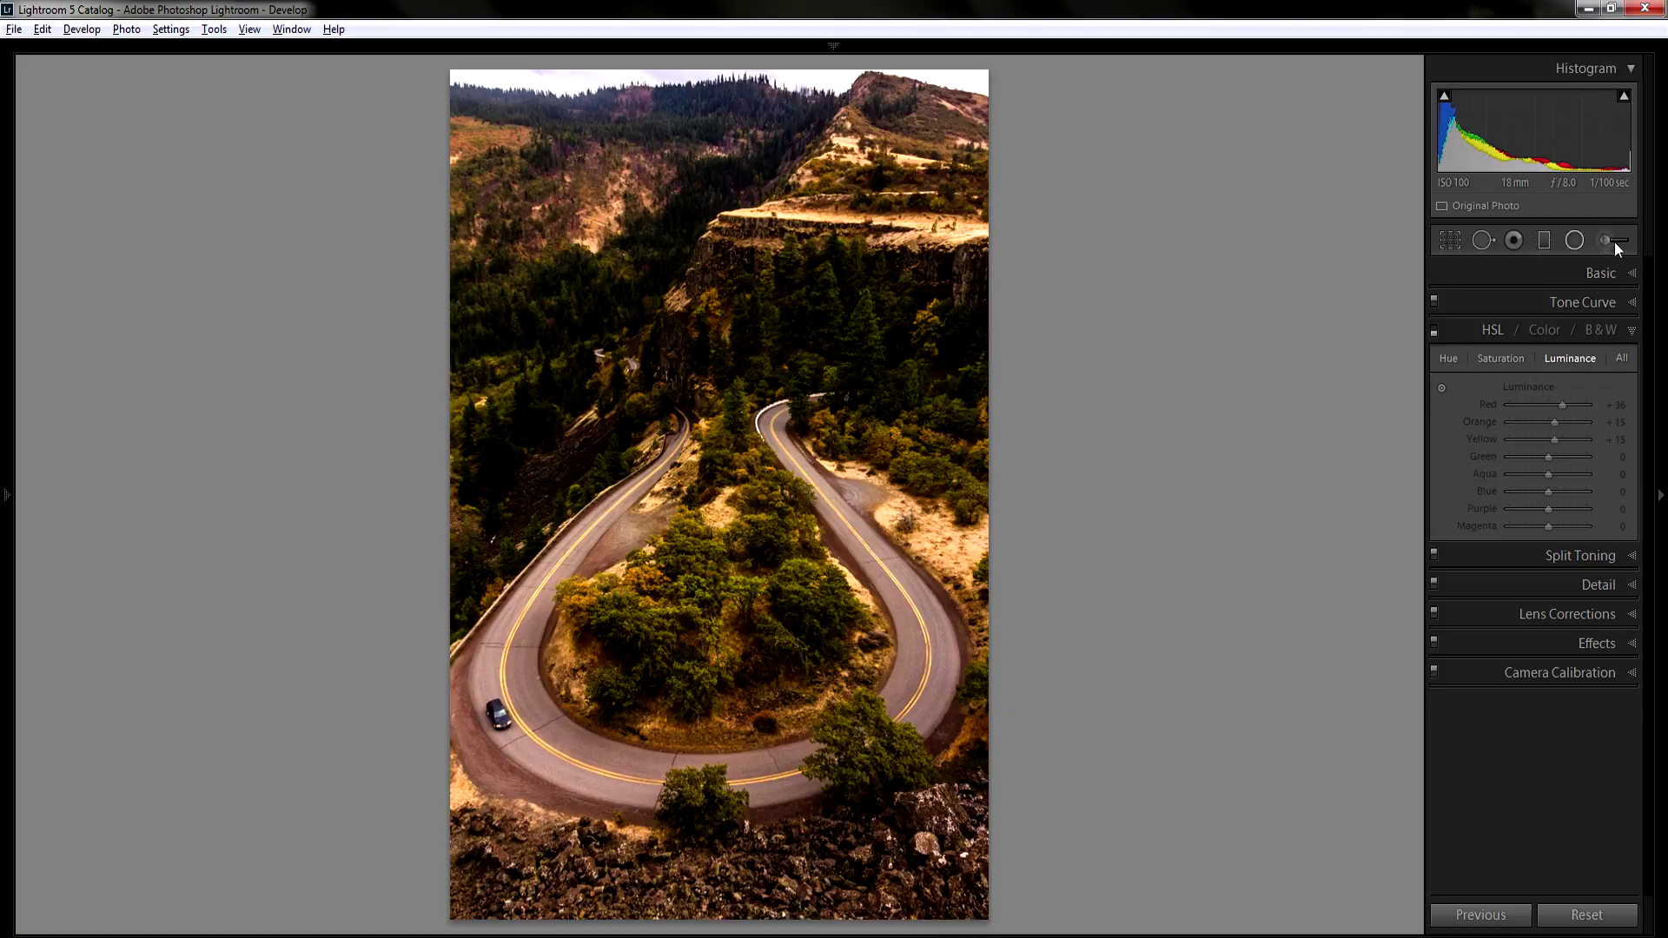
pyautogui.click(1435, 333)
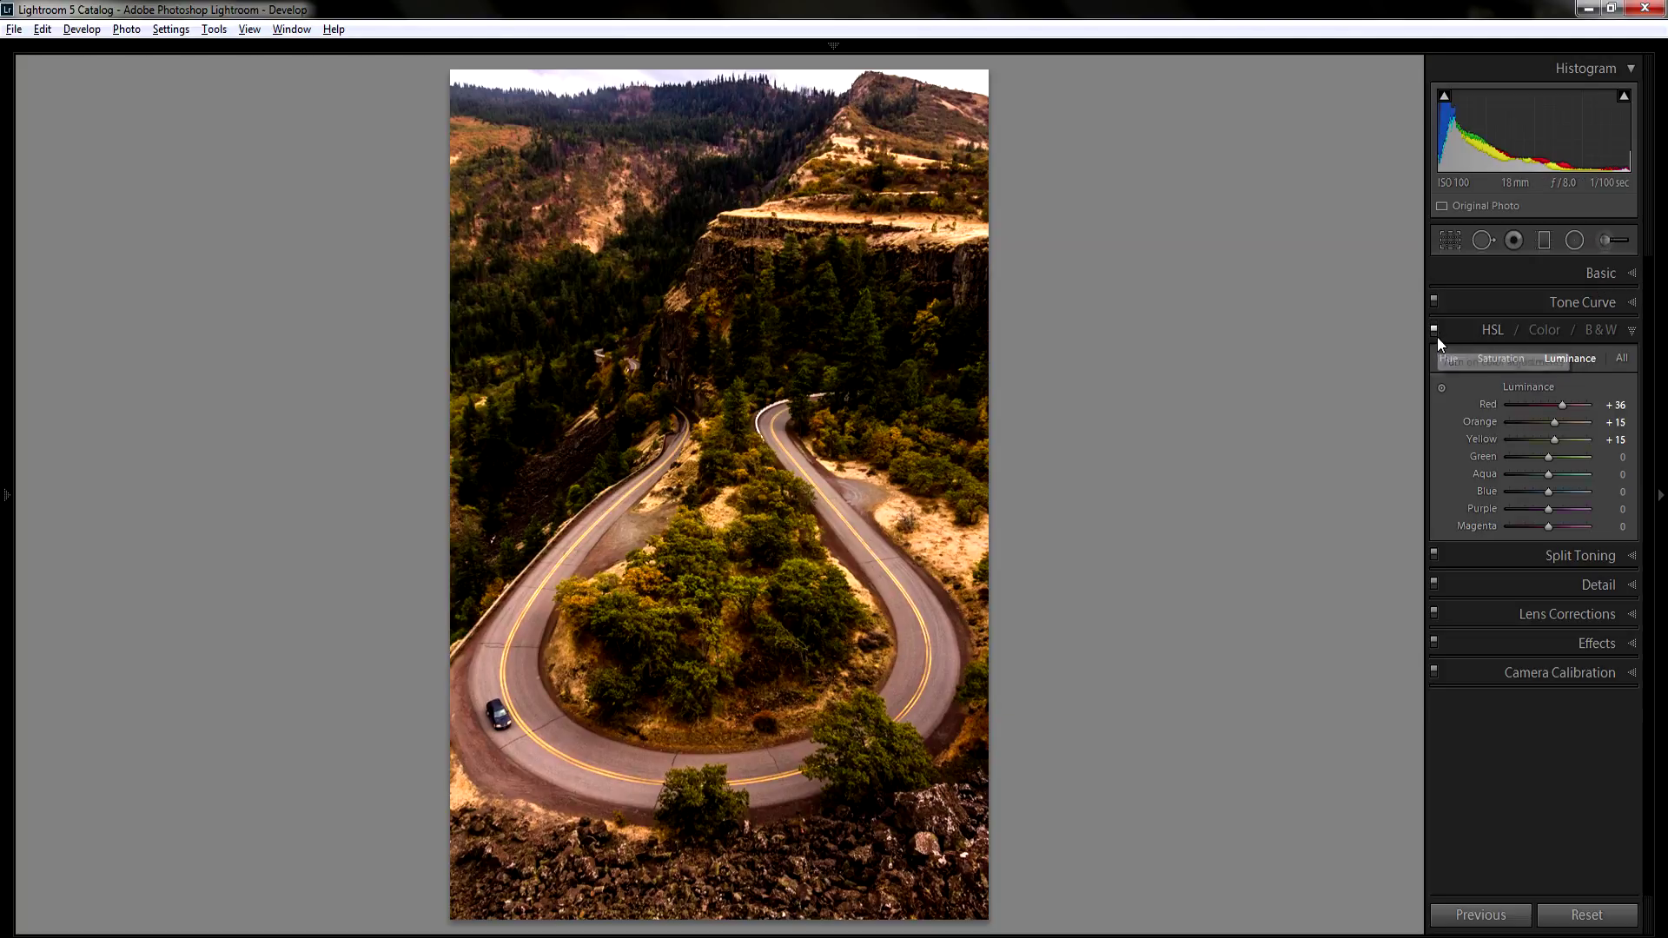
pyautogui.click(1629, 337)
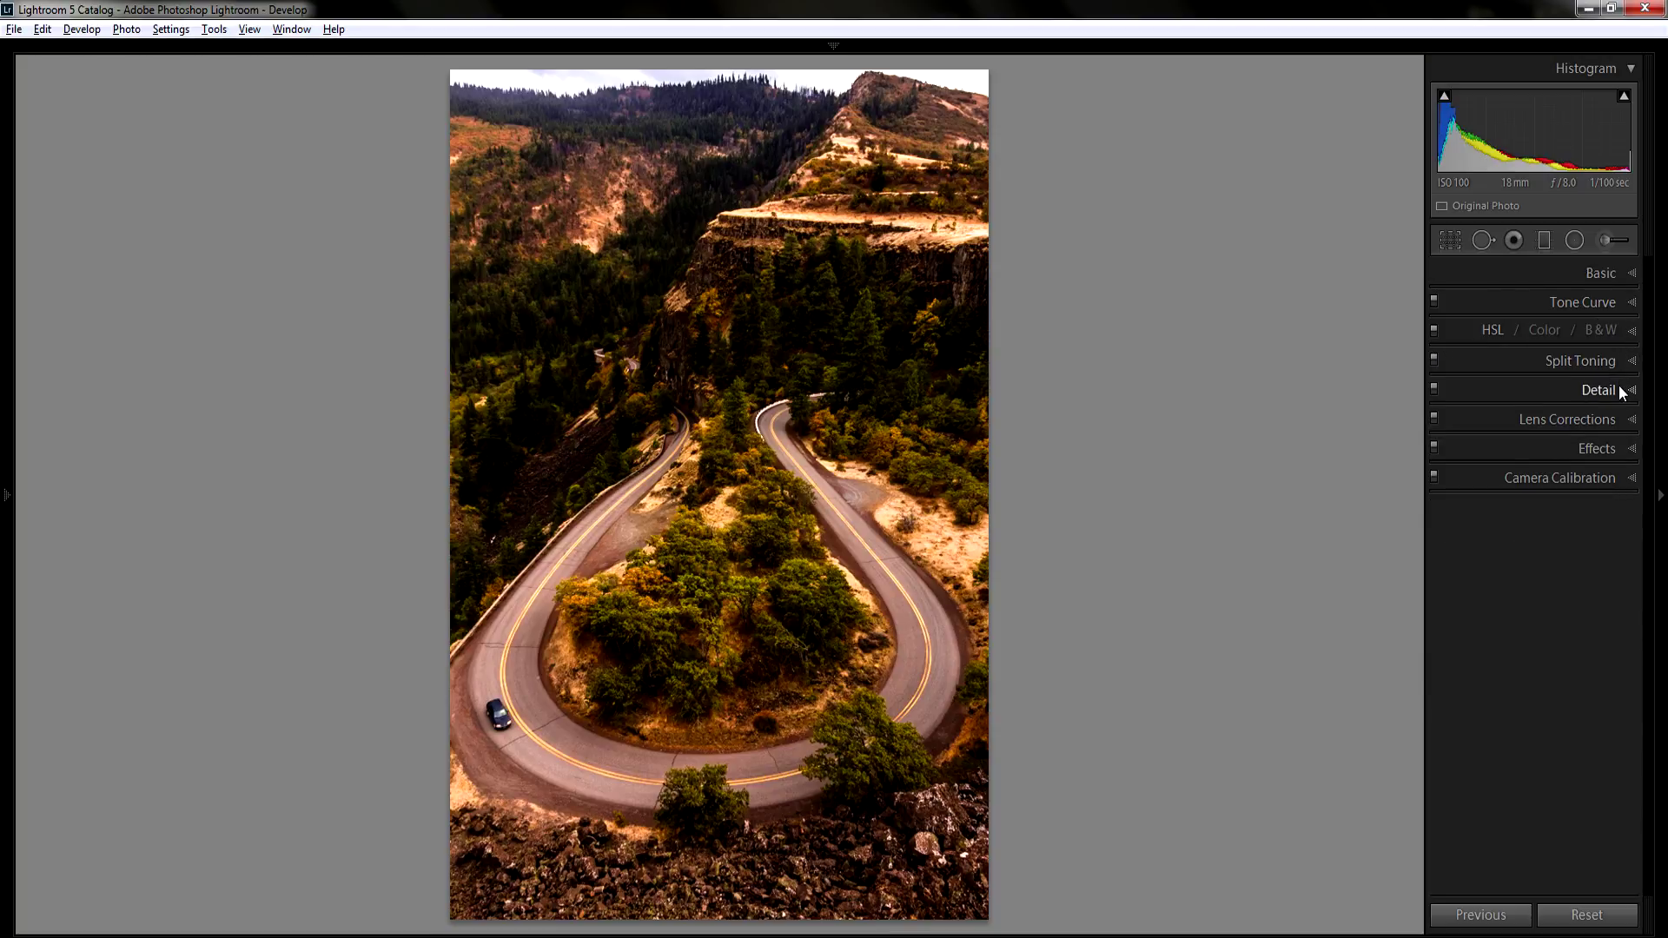
# Open the Detail panel and preview the photo at 1:1 to judge sharpness
pyautogui.click(1619, 388)
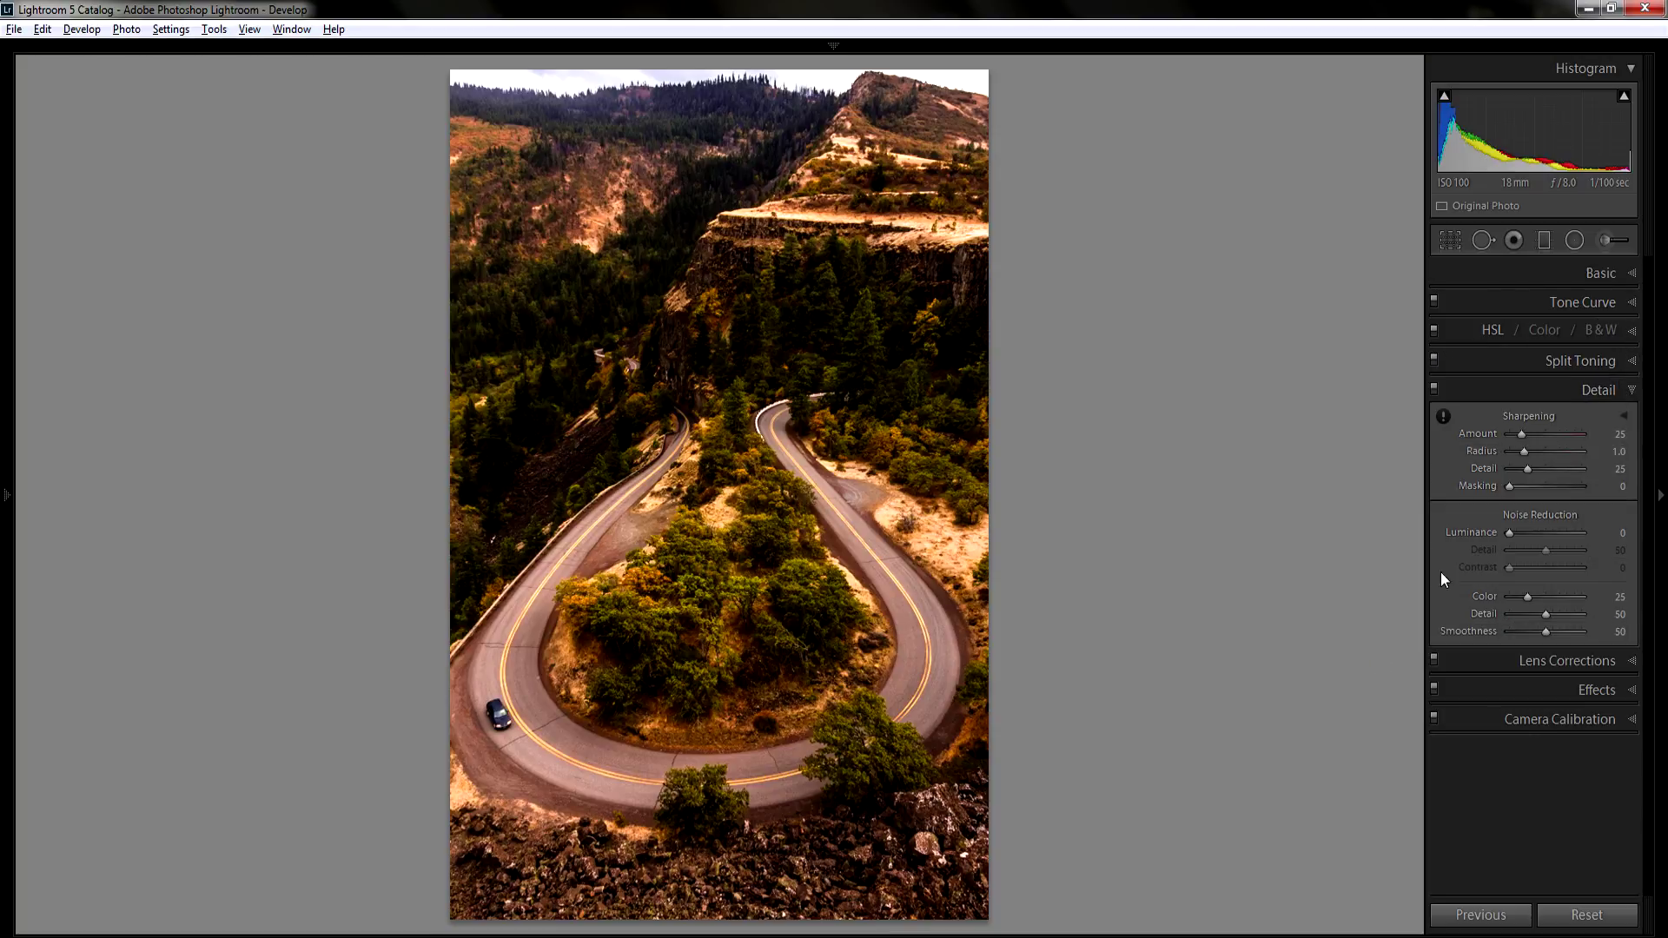
pyautogui.click(1446, 417)
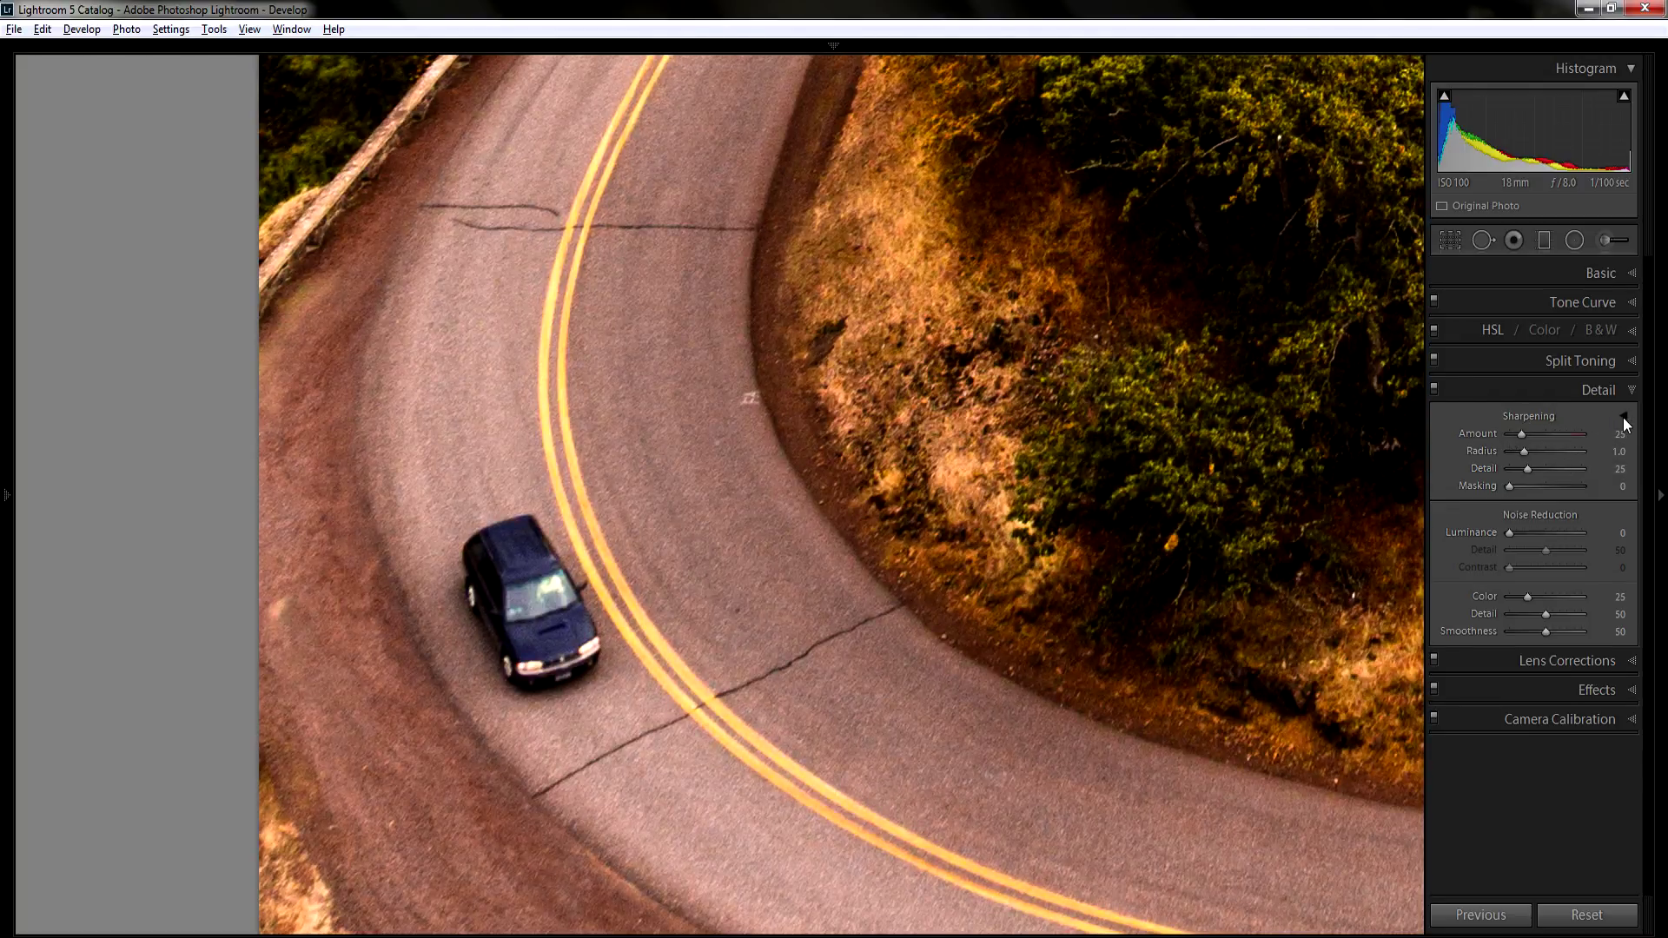
pyautogui.click(1623, 417)
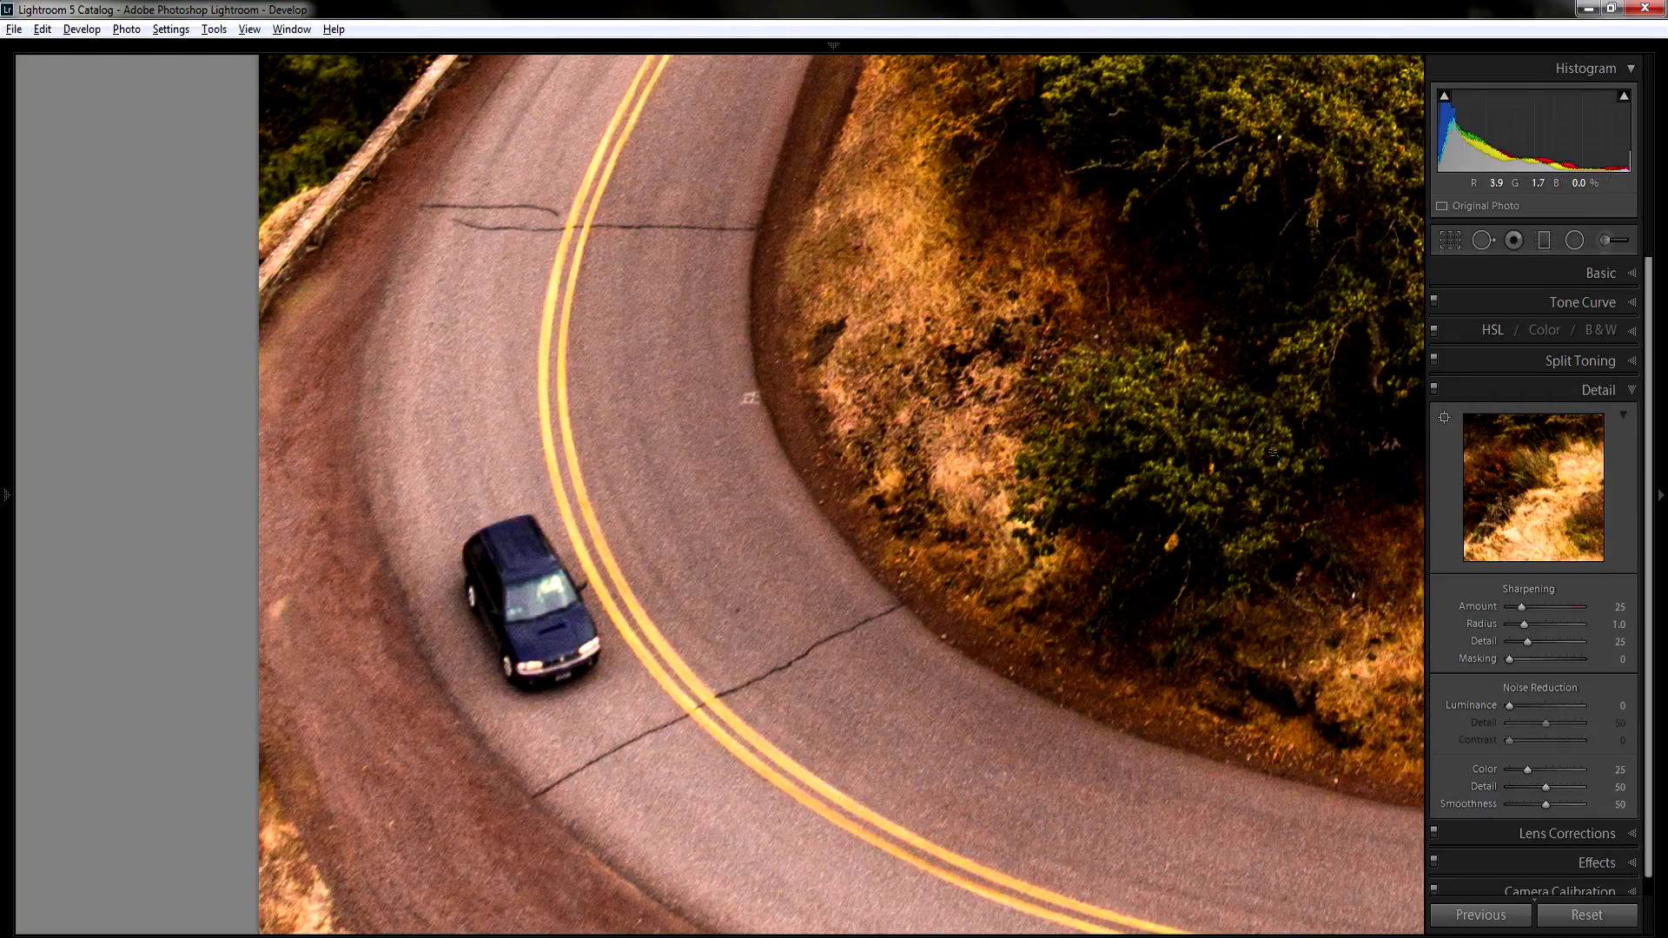
pyautogui.click(1290, 486)
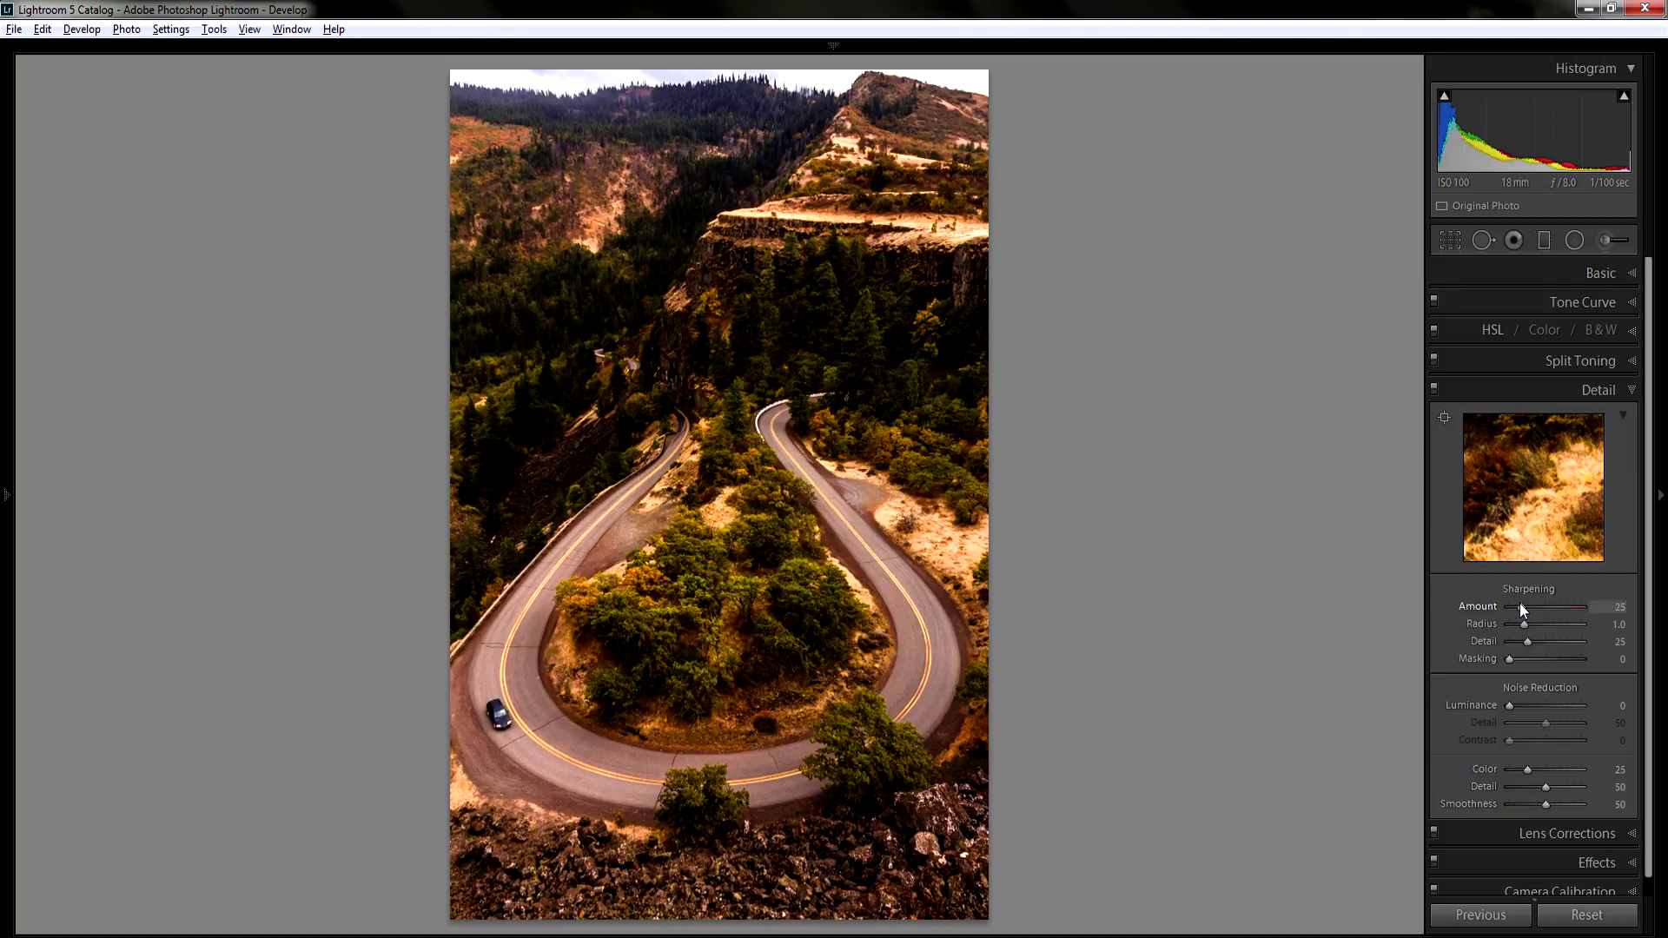
# Set sharpening Amount 75, Radius about 1.2, Detail 50, Masking about 20, then compare before/after
pyautogui.press('Up')
pyautogui.press('Up')
pyautogui.press('Up')
pyautogui.press('Up')
pyautogui.press('Up')
pyautogui.press('Up')
pyautogui.press('Up')
pyautogui.press('Up')
pyautogui.press('Up')
pyautogui.press('Up')
pyautogui.press('Up')
pyautogui.press('Up')
pyautogui.press('Up')
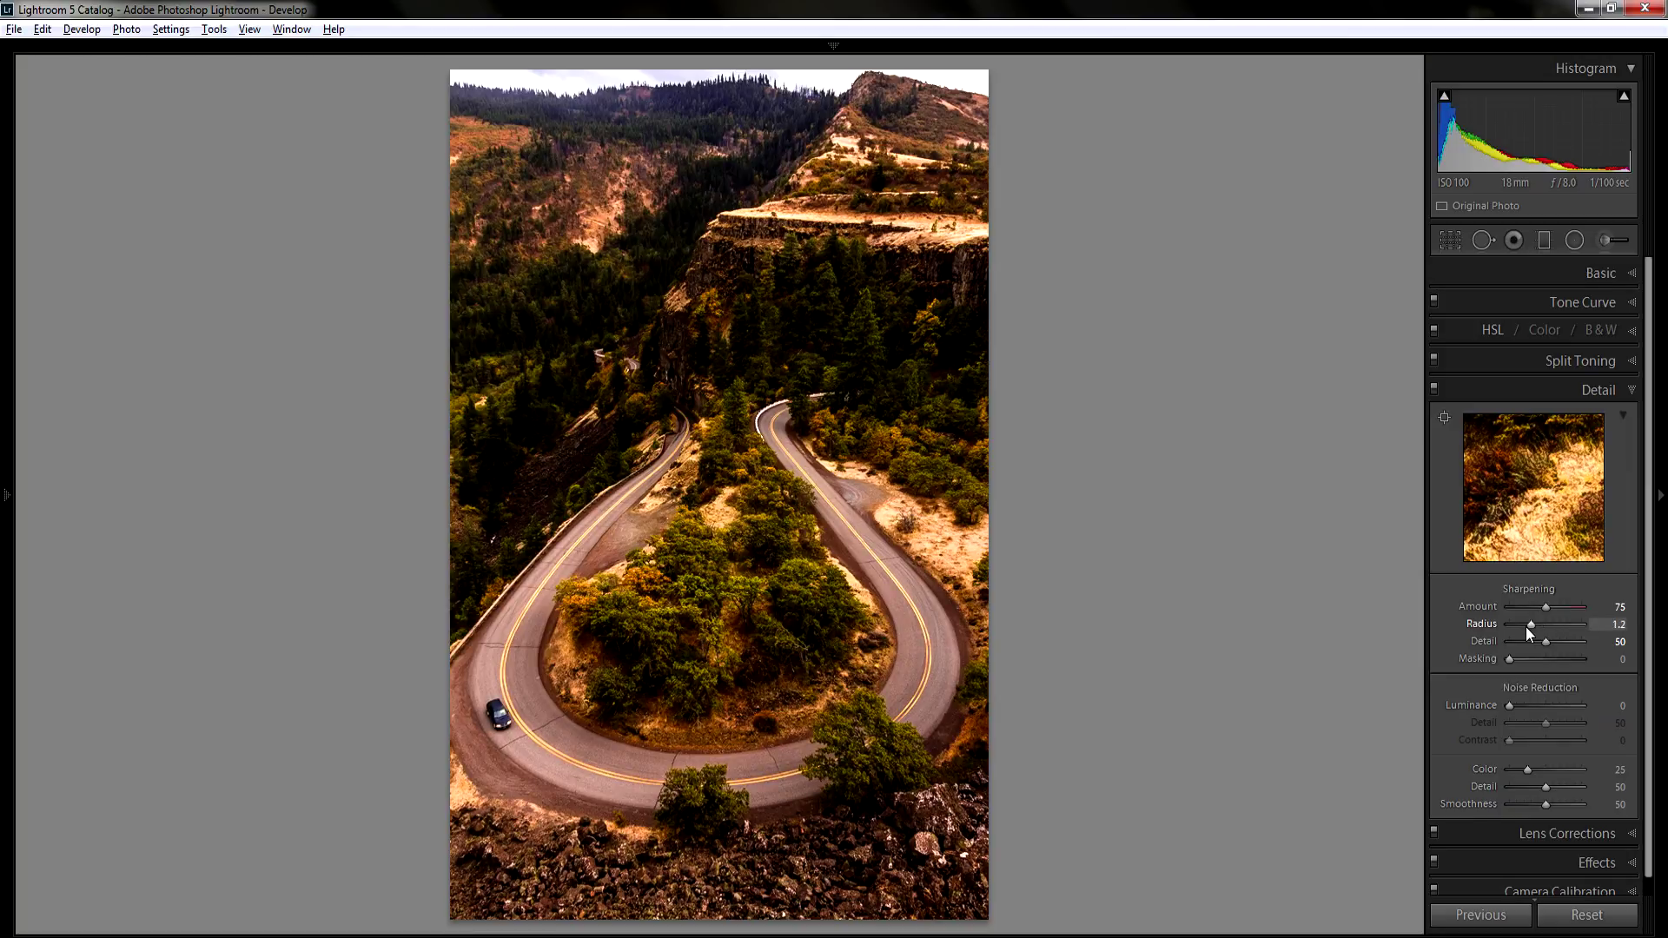
pyautogui.moveTo(1526, 627); pyautogui.dragTo(1520, 660)
pyautogui.press('alt')
pyautogui.click(1612, 659)
pyautogui.click(1627, 389)
pyautogui.press('y')
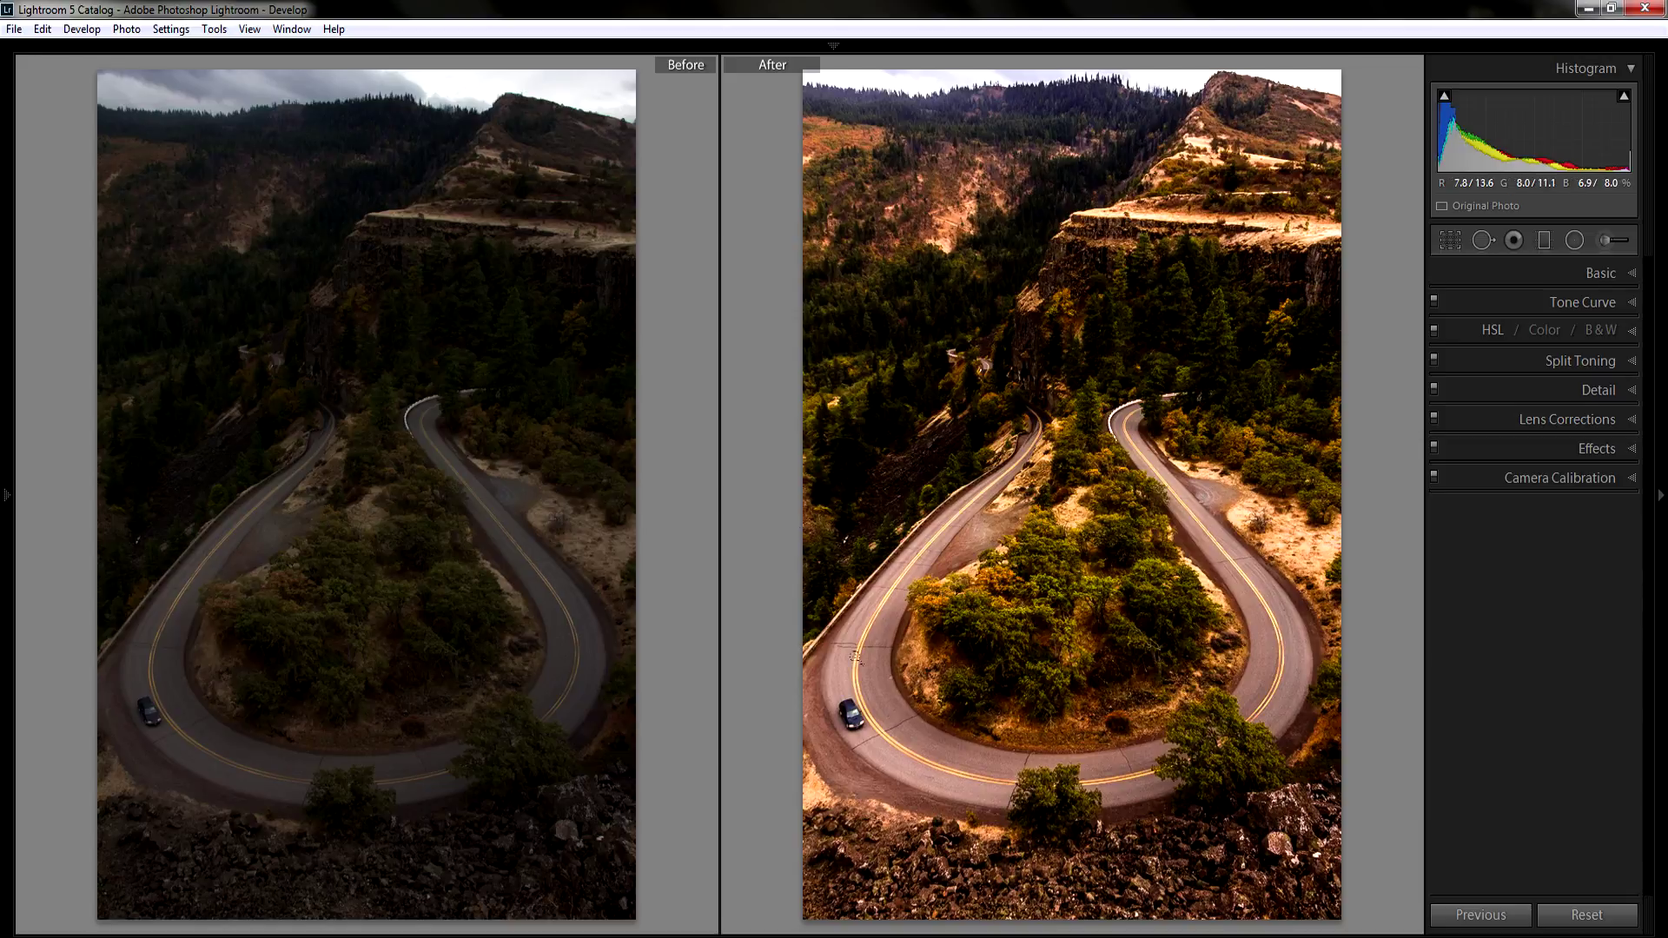
# Give the highlights a faint warm split-tone tint: Hue 70, Saturation 4
pyautogui.press('y')
pyautogui.click(1635, 363)
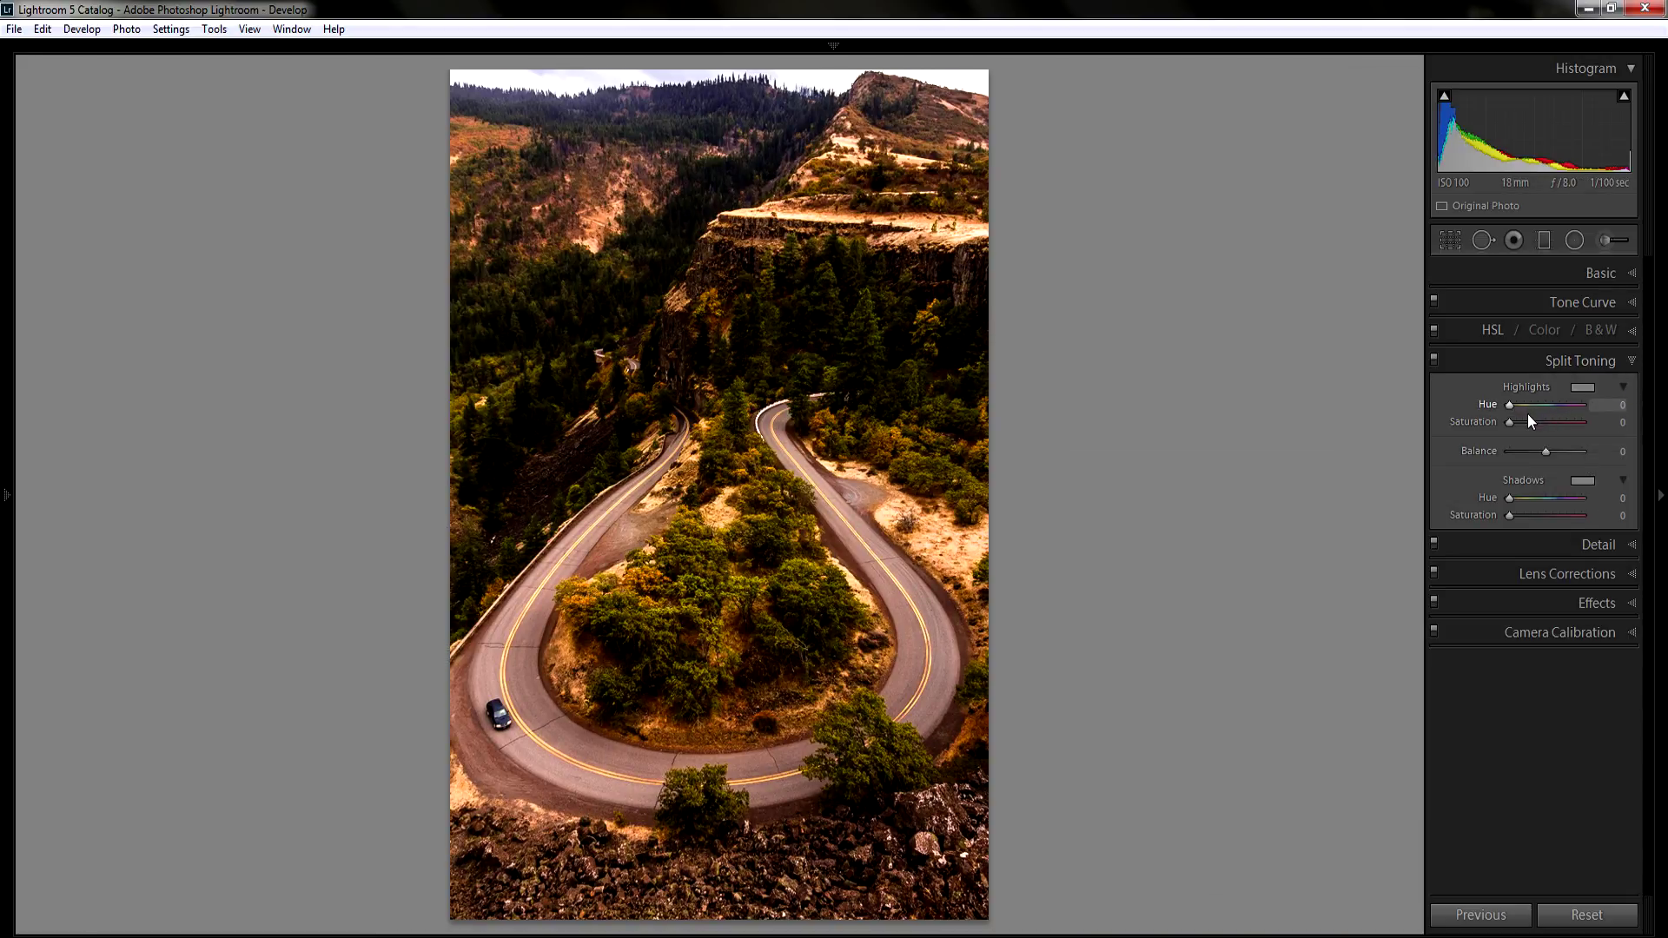
pyautogui.click(1531, 422)
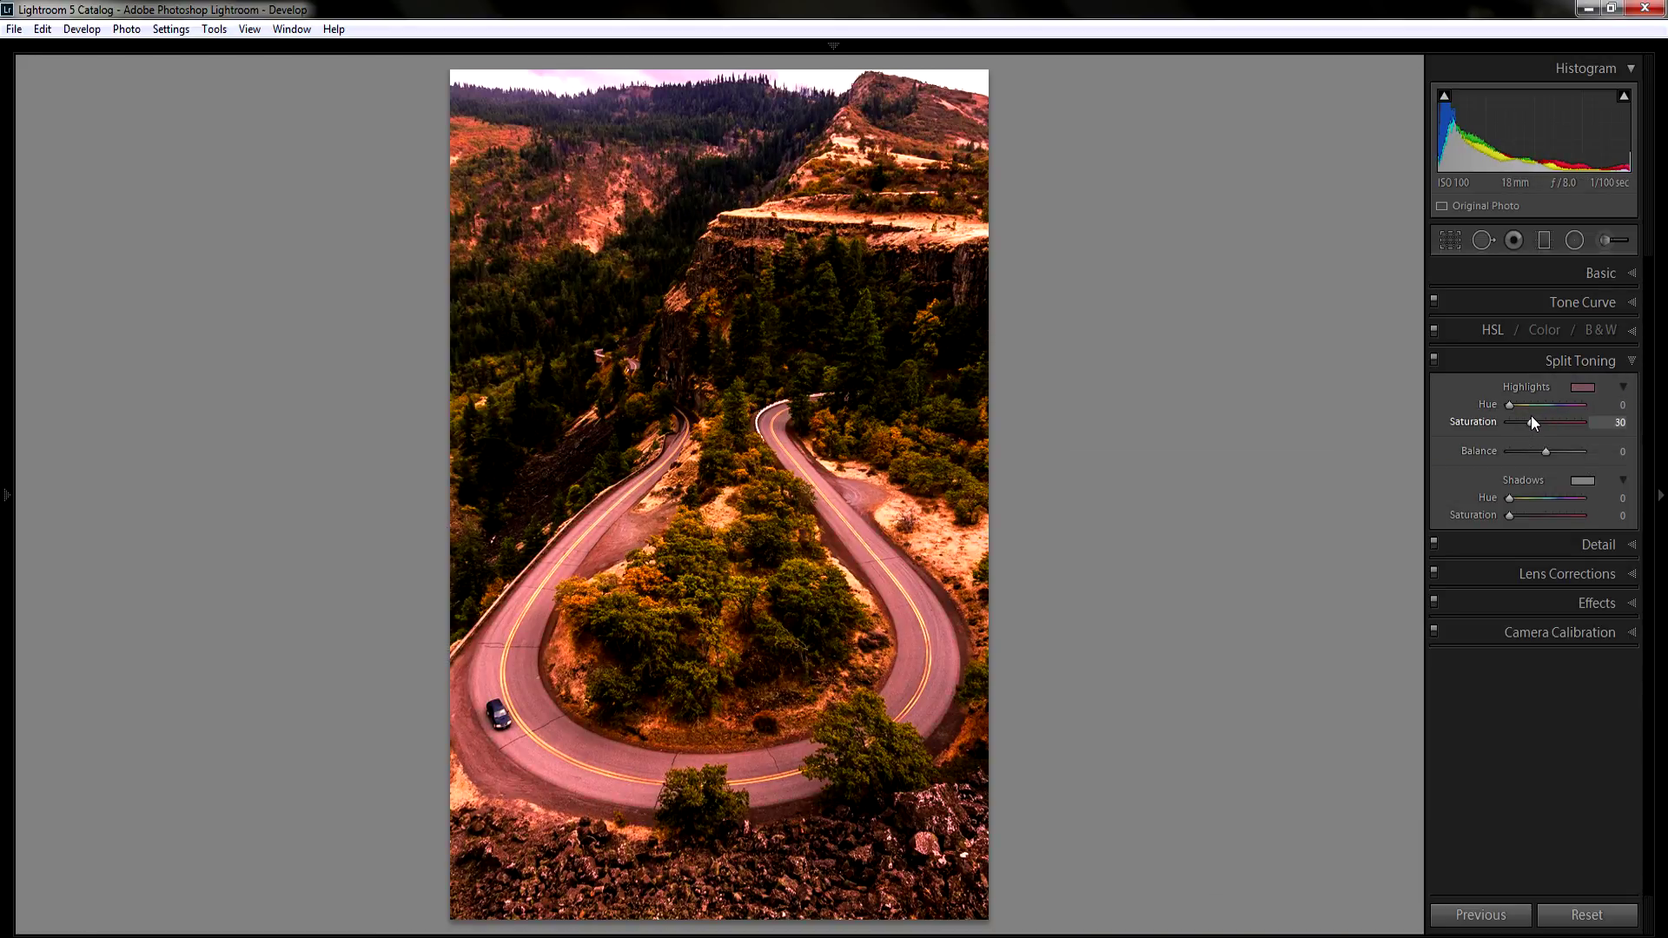
pyautogui.moveTo(1509, 403); pyautogui.dragTo(1511, 403)
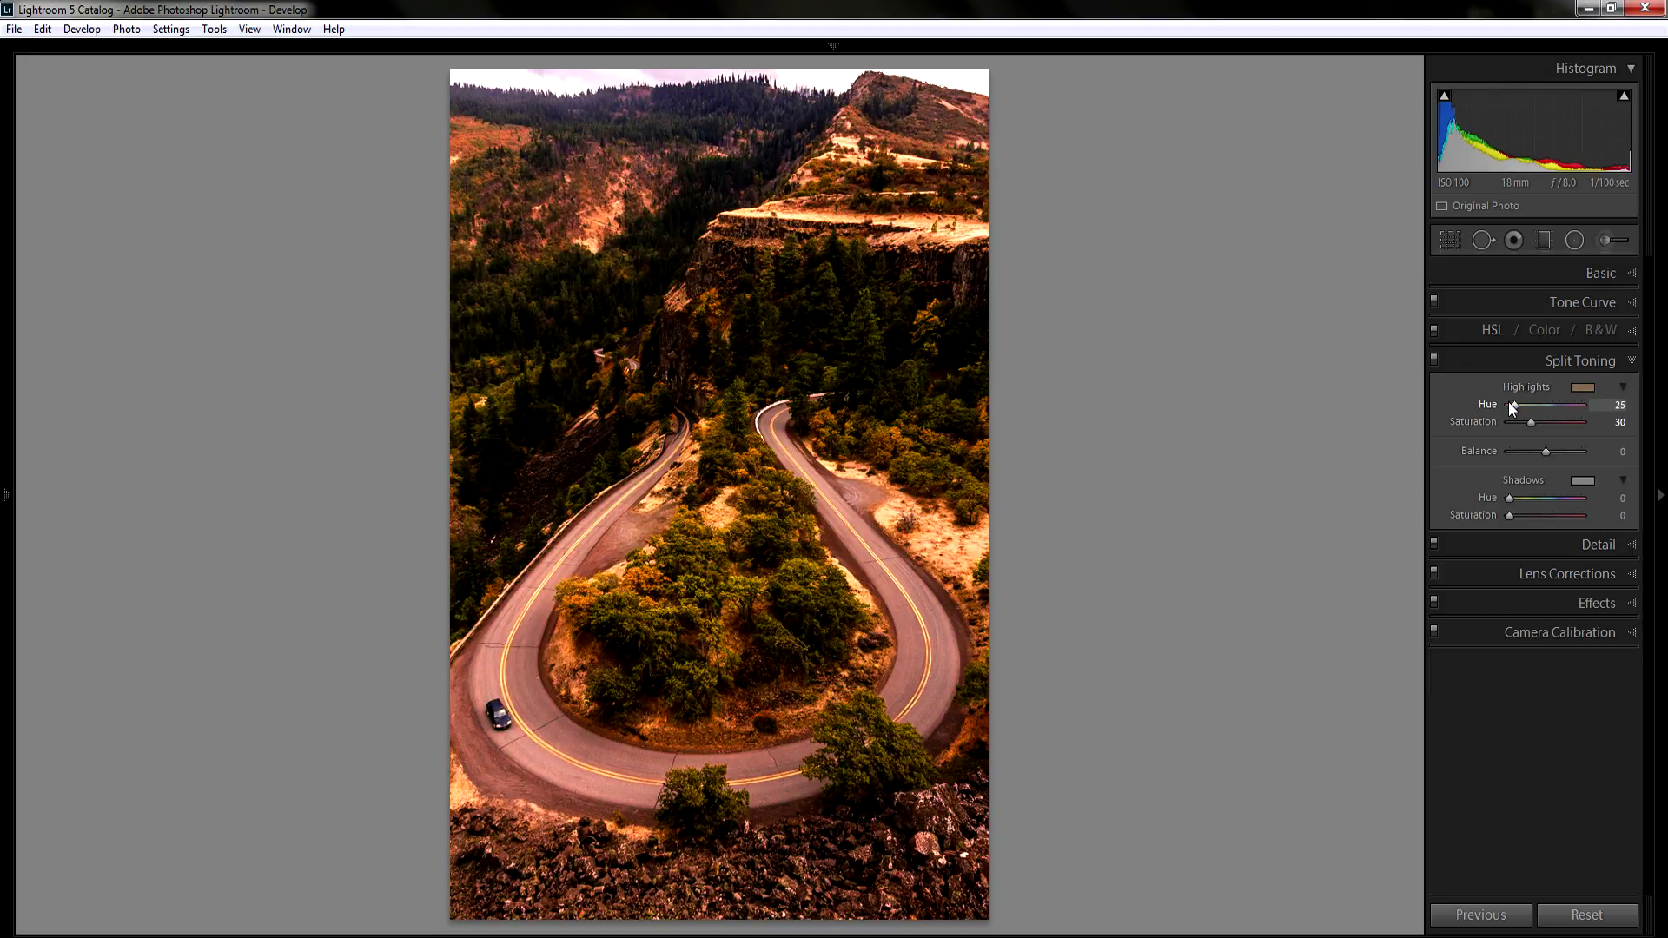
pyautogui.scroll(13, 1508, 401)
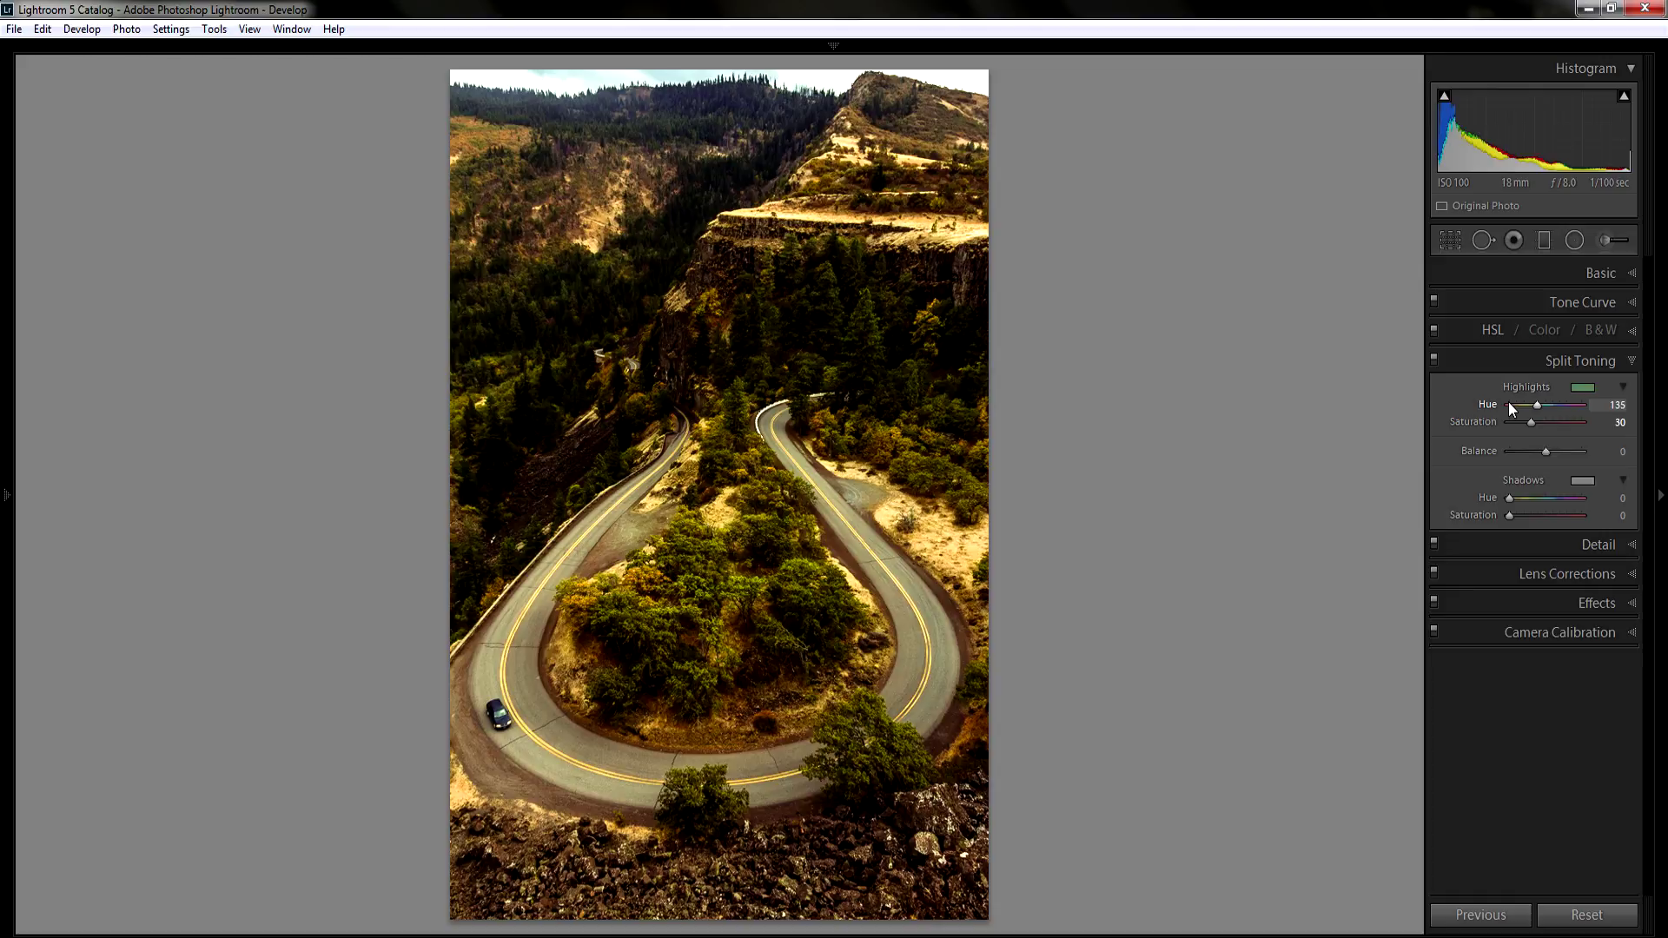
pyautogui.scroll(6, 1508, 402)
pyautogui.scroll(14, 1508, 401)
pyautogui.scroll(-20, 1508, 402)
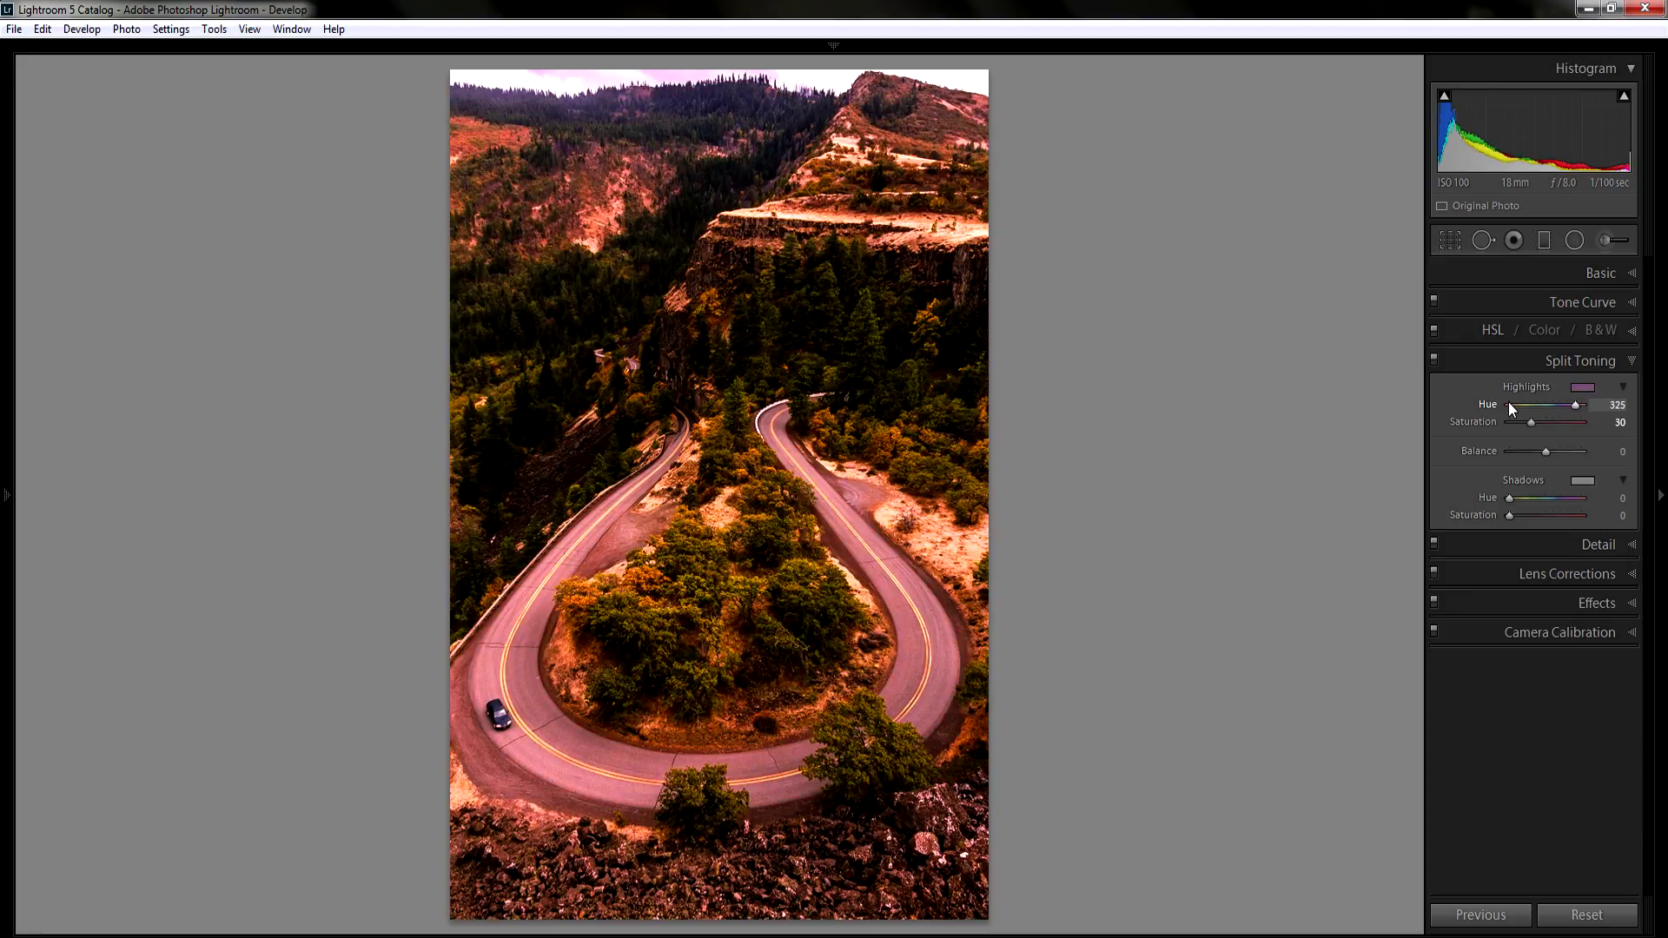
pyautogui.scroll(-10, 1503, 405)
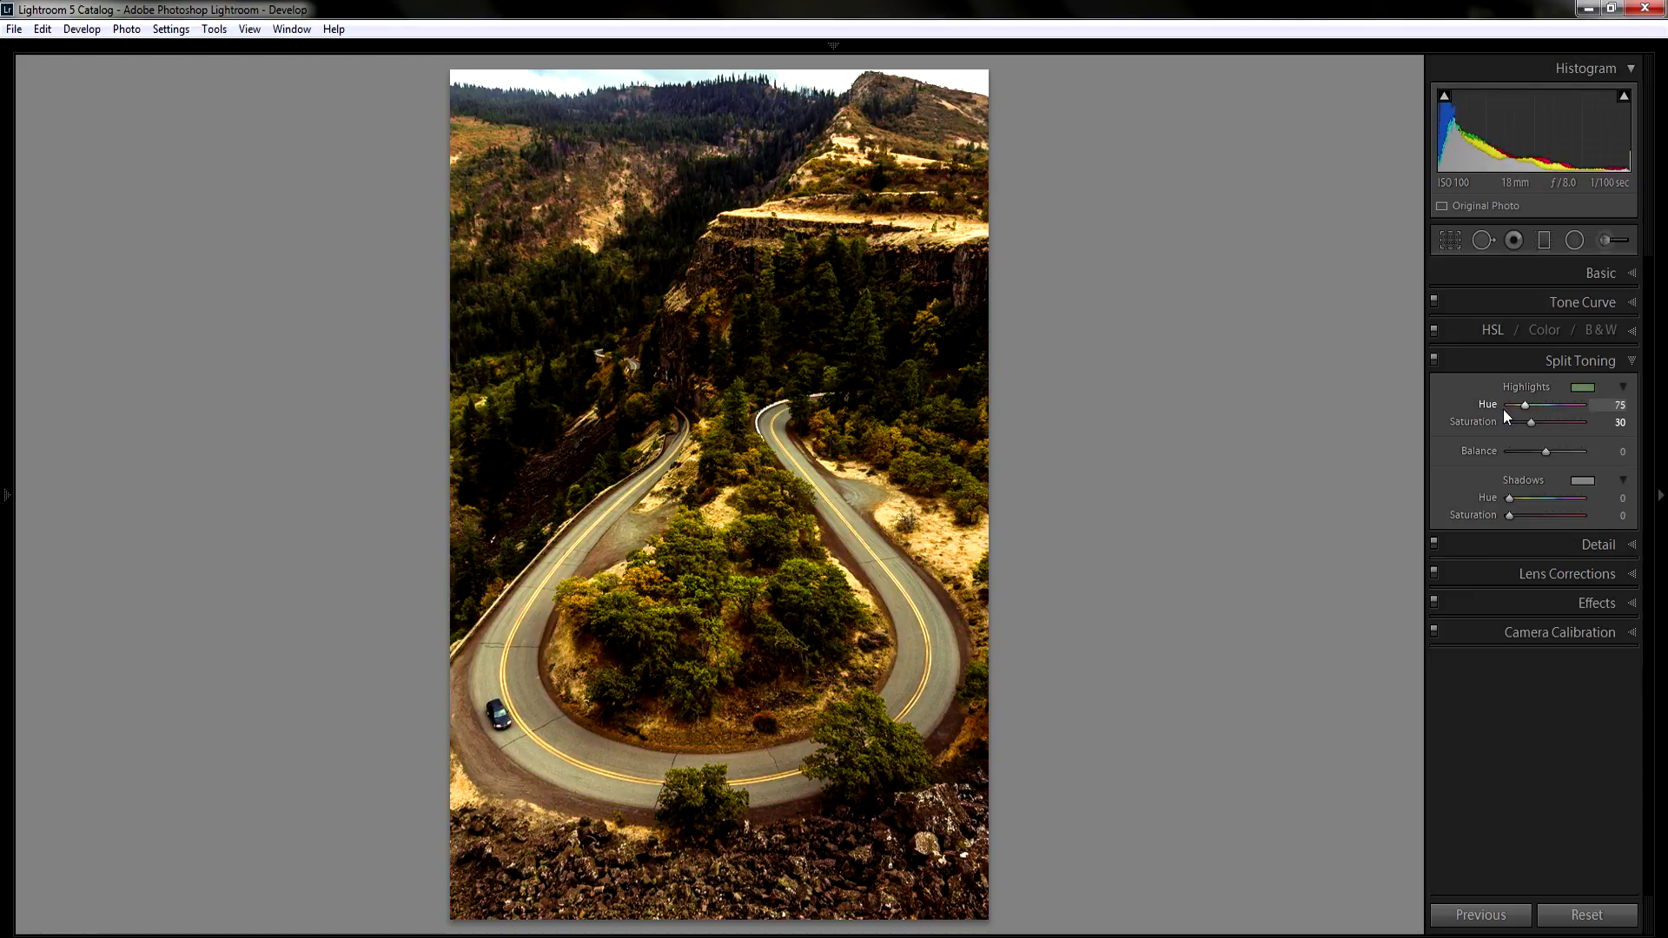
# Tint the shadows blue with Hue 231 and Saturation 8
pyautogui.click(1519, 497)
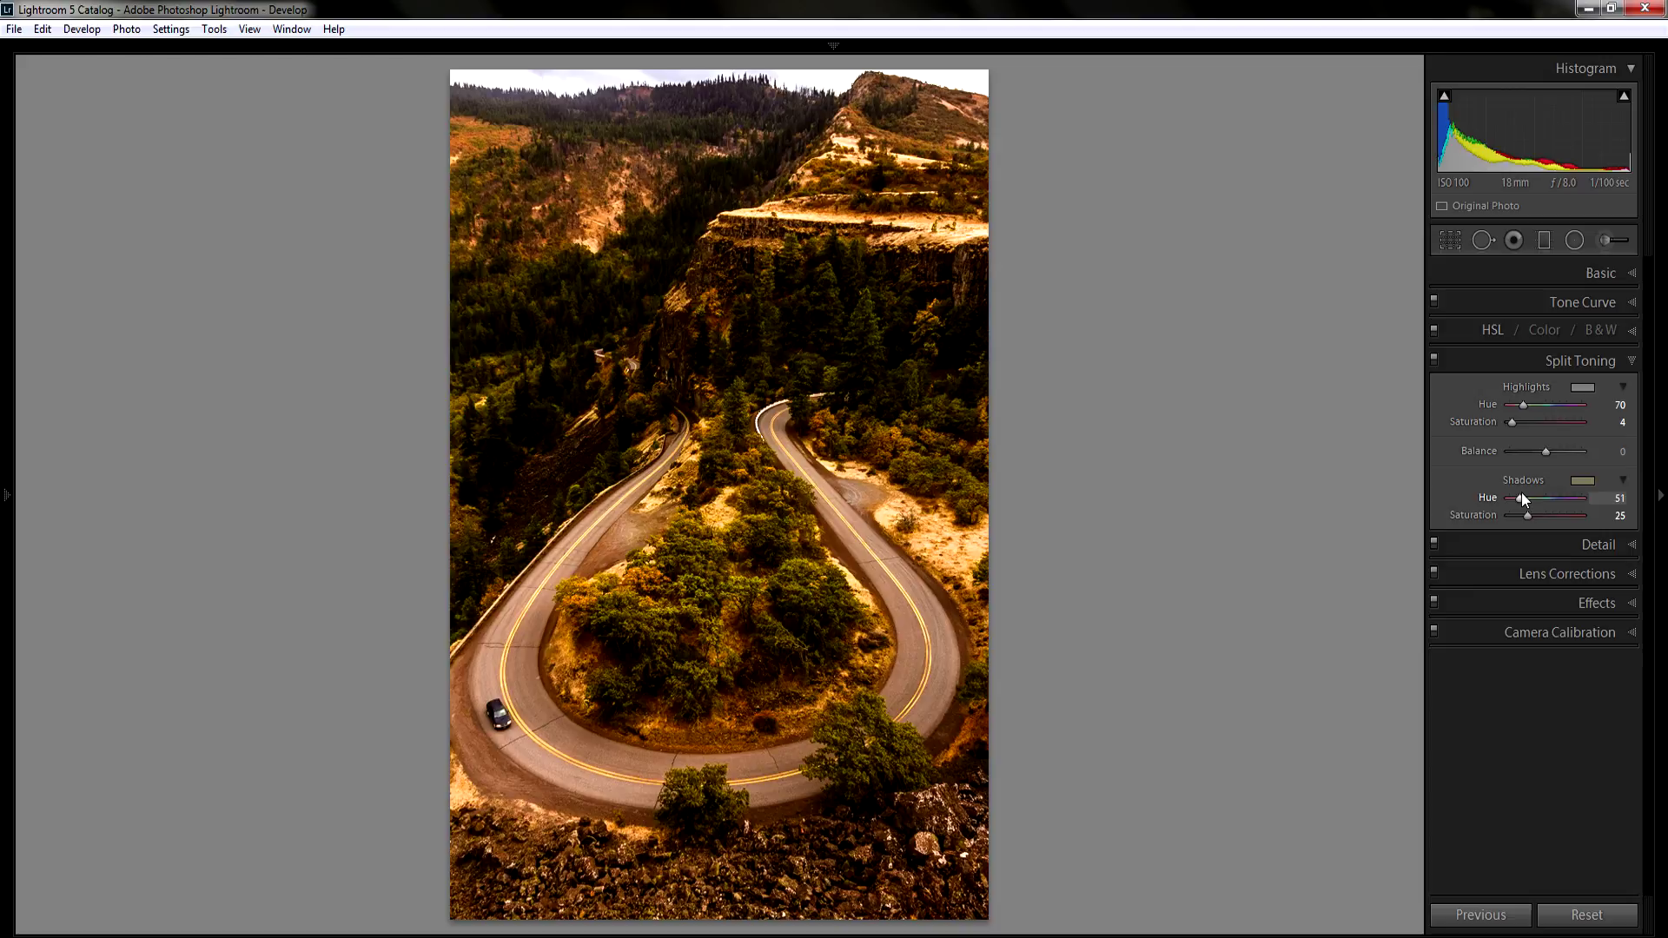
pyautogui.scroll(16, 1521, 496)
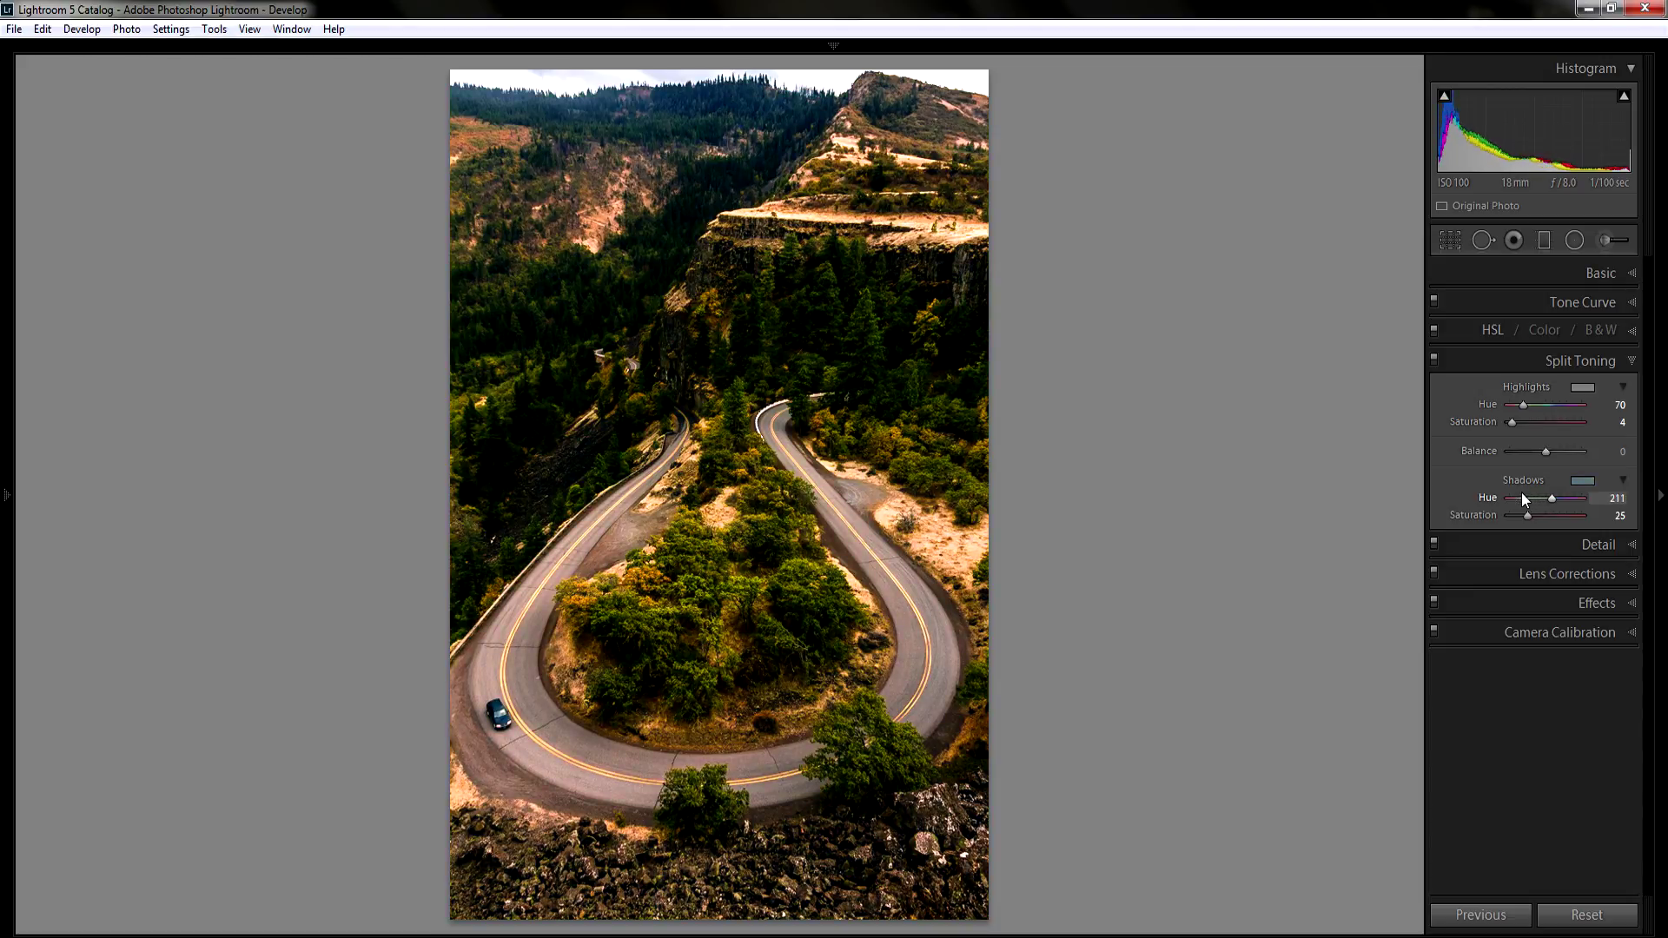
pyautogui.scroll(2, 1521, 496)
pyautogui.scroll(-2, 1520, 495)
pyautogui.scroll(-5, 1530, 518)
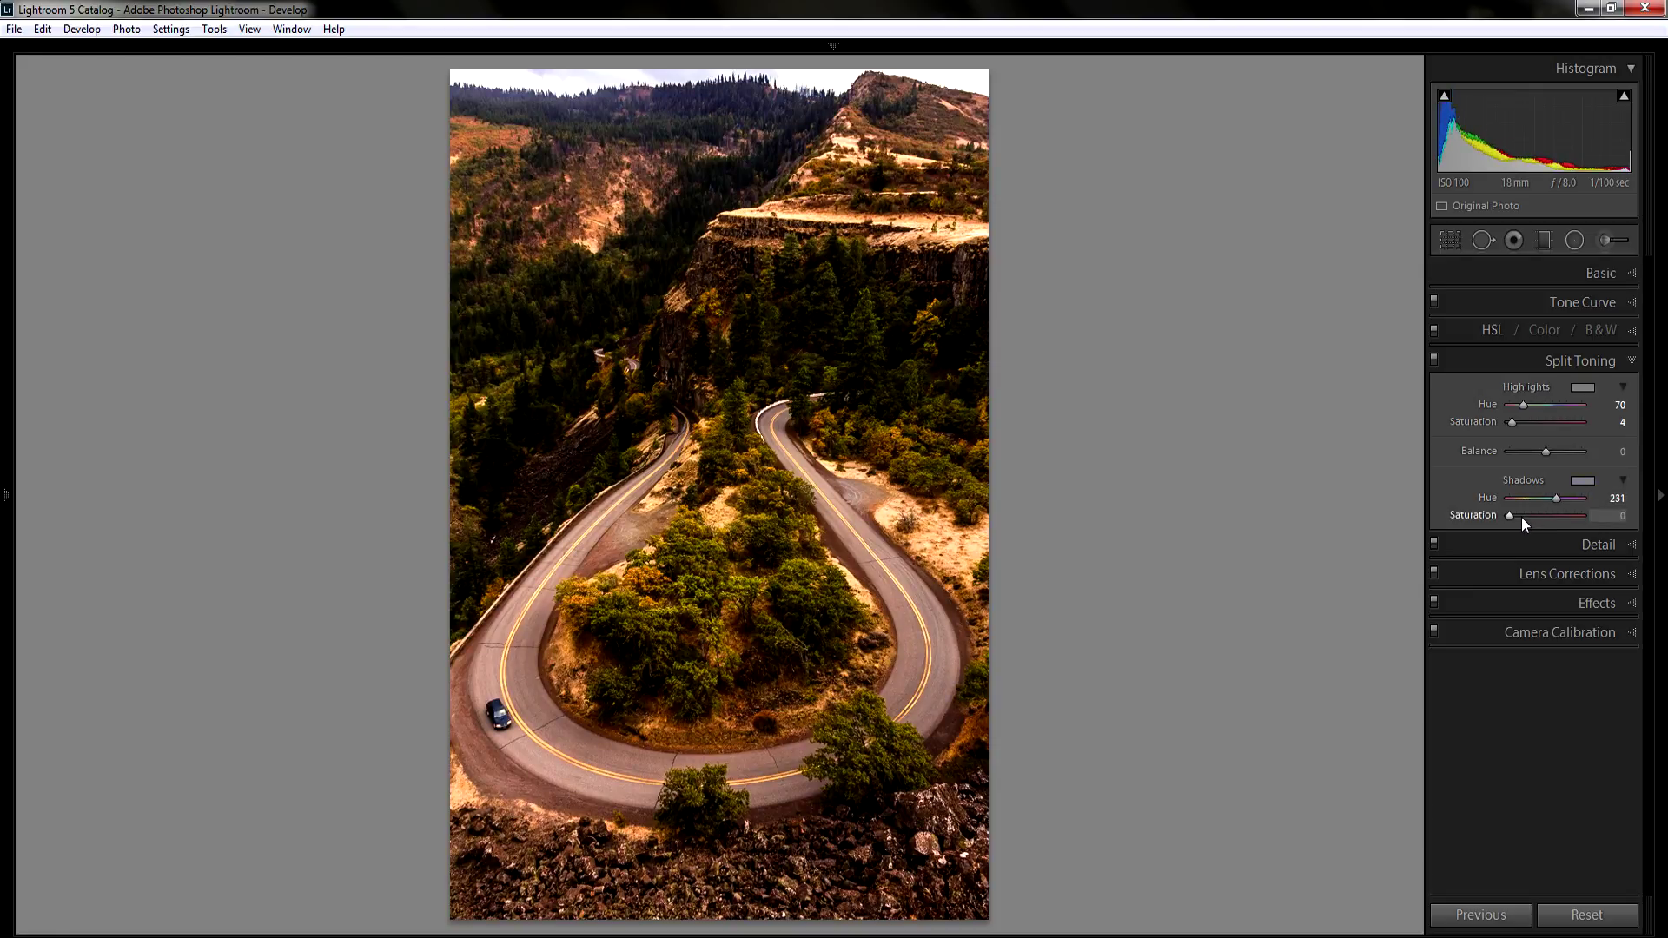
pyautogui.scroll(2, 1512, 517)
pyautogui.scroll(1, 1512, 519)
pyautogui.click(1620, 515)
pyautogui.press('Return')
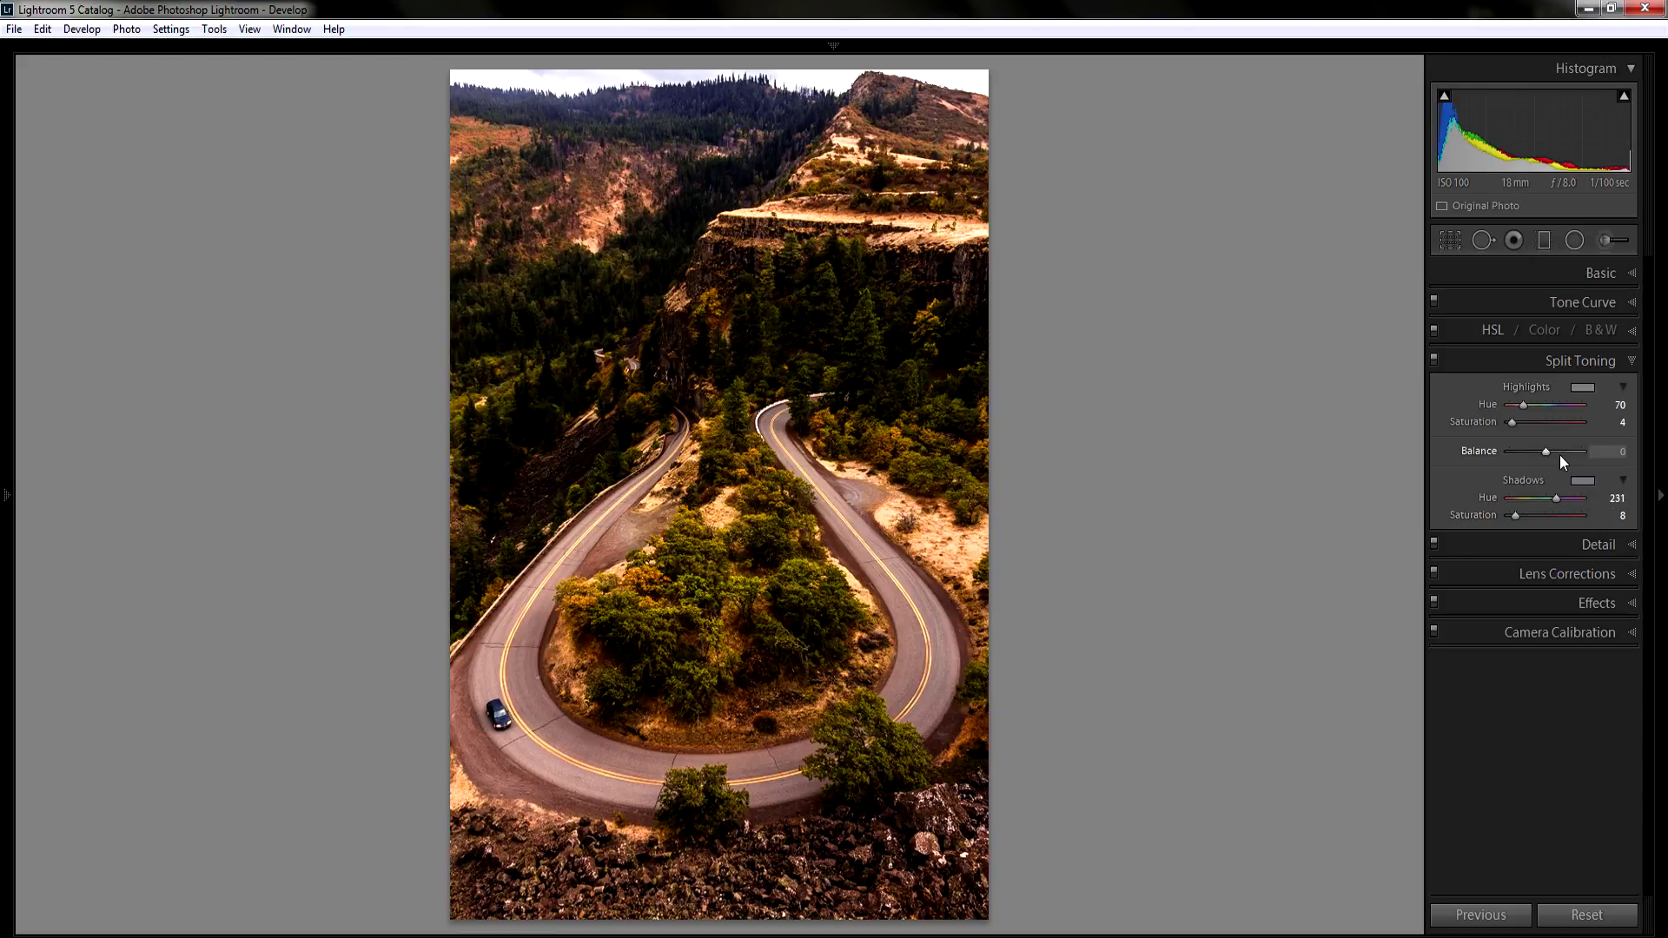
# Set the split-toning Balance to +12
pyautogui.moveTo(1560, 455); pyautogui.dragTo(1443, 462)
pyautogui.doubleClick(1510, 452)
pyautogui.hotkey('shift', 'Up')
pyautogui.press('Down')
pyautogui.press('Down')
pyautogui.press('Down')
pyautogui.press('Down')
pyautogui.press('Down')
pyautogui.press('Down')
pyautogui.press('Down')
pyautogui.press('Down')
pyautogui.click(1615, 452)
pyautogui.press('Return')
# Try a strong lens vignette in manual Lens Corrections to darken the edges
pyautogui.click(1631, 369)
pyautogui.click(1598, 420)
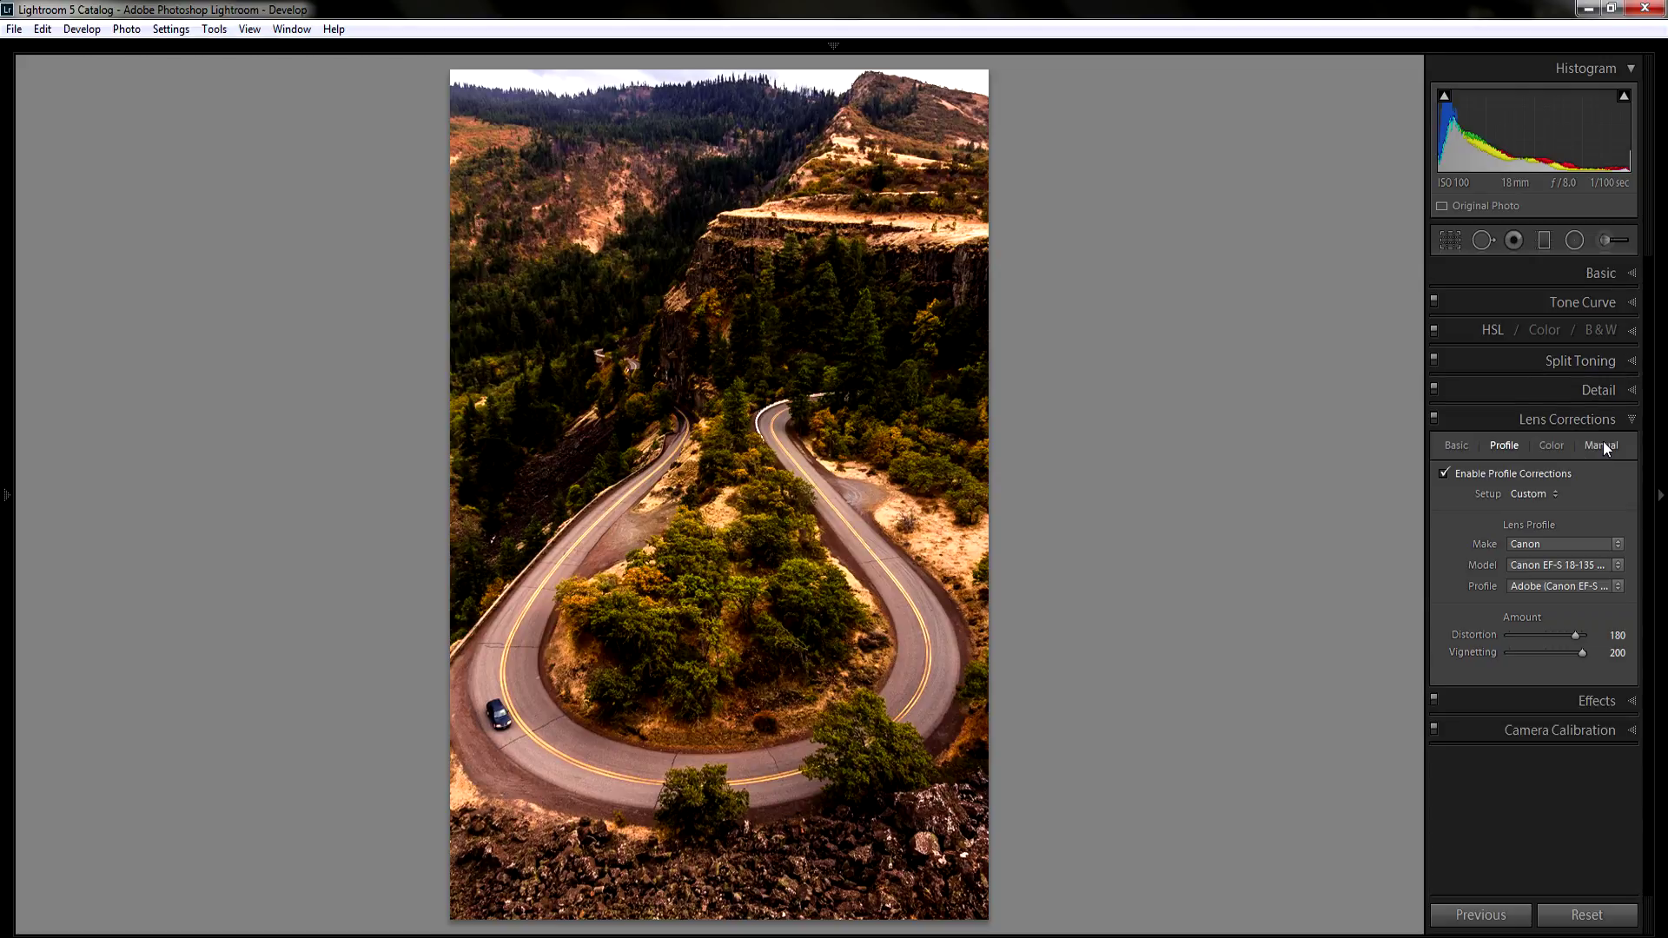
pyautogui.click(1603, 443)
pyautogui.moveTo(1547, 655); pyautogui.dragTo(1505, 666)
# Reset the lens vignetting Amount to 0 and glance at post-crop vignetting settings
pyautogui.doubleClick(1510, 650)
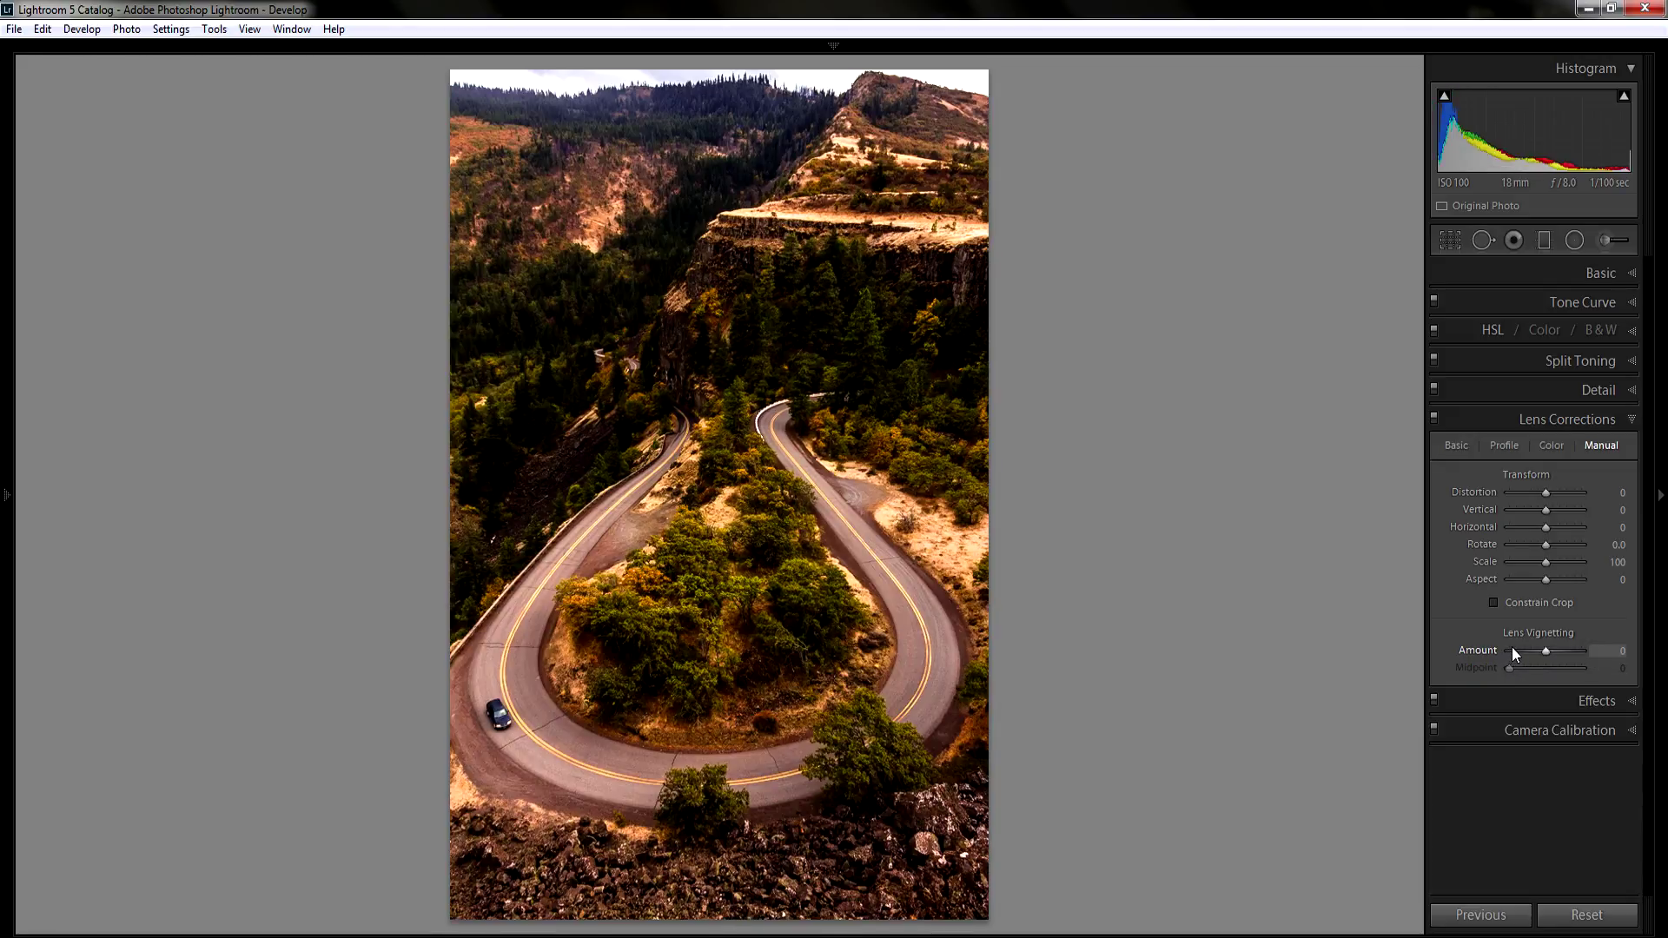
pyautogui.scroll(-3, 1548, 648)
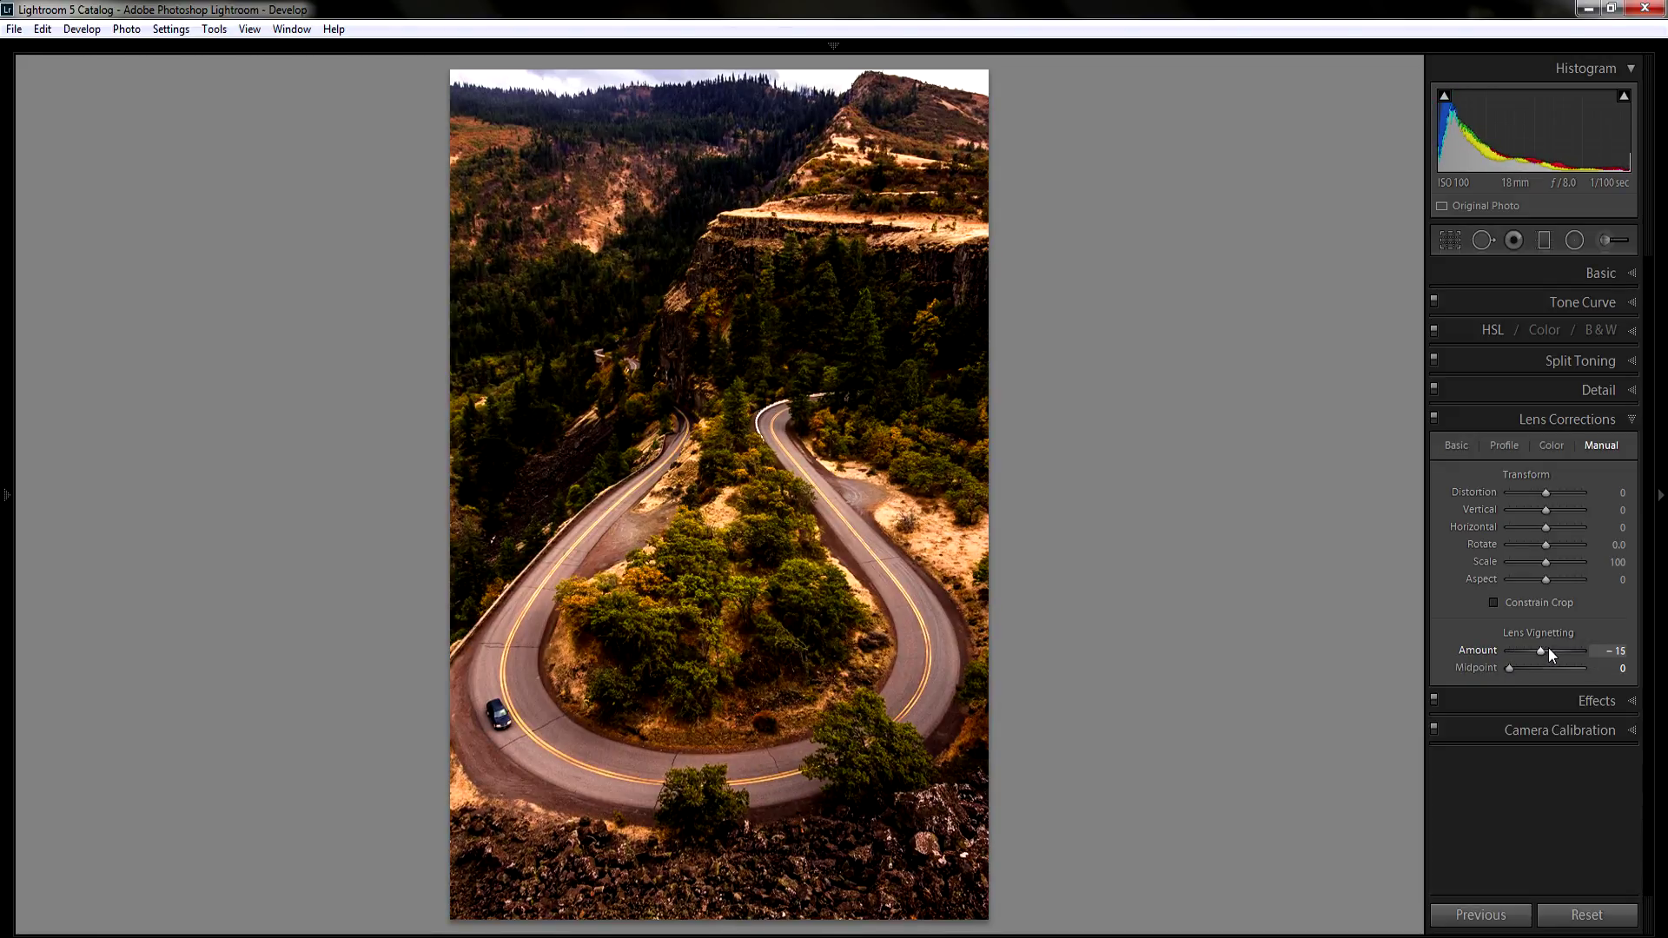
pyautogui.scroll(-4, 1548, 651)
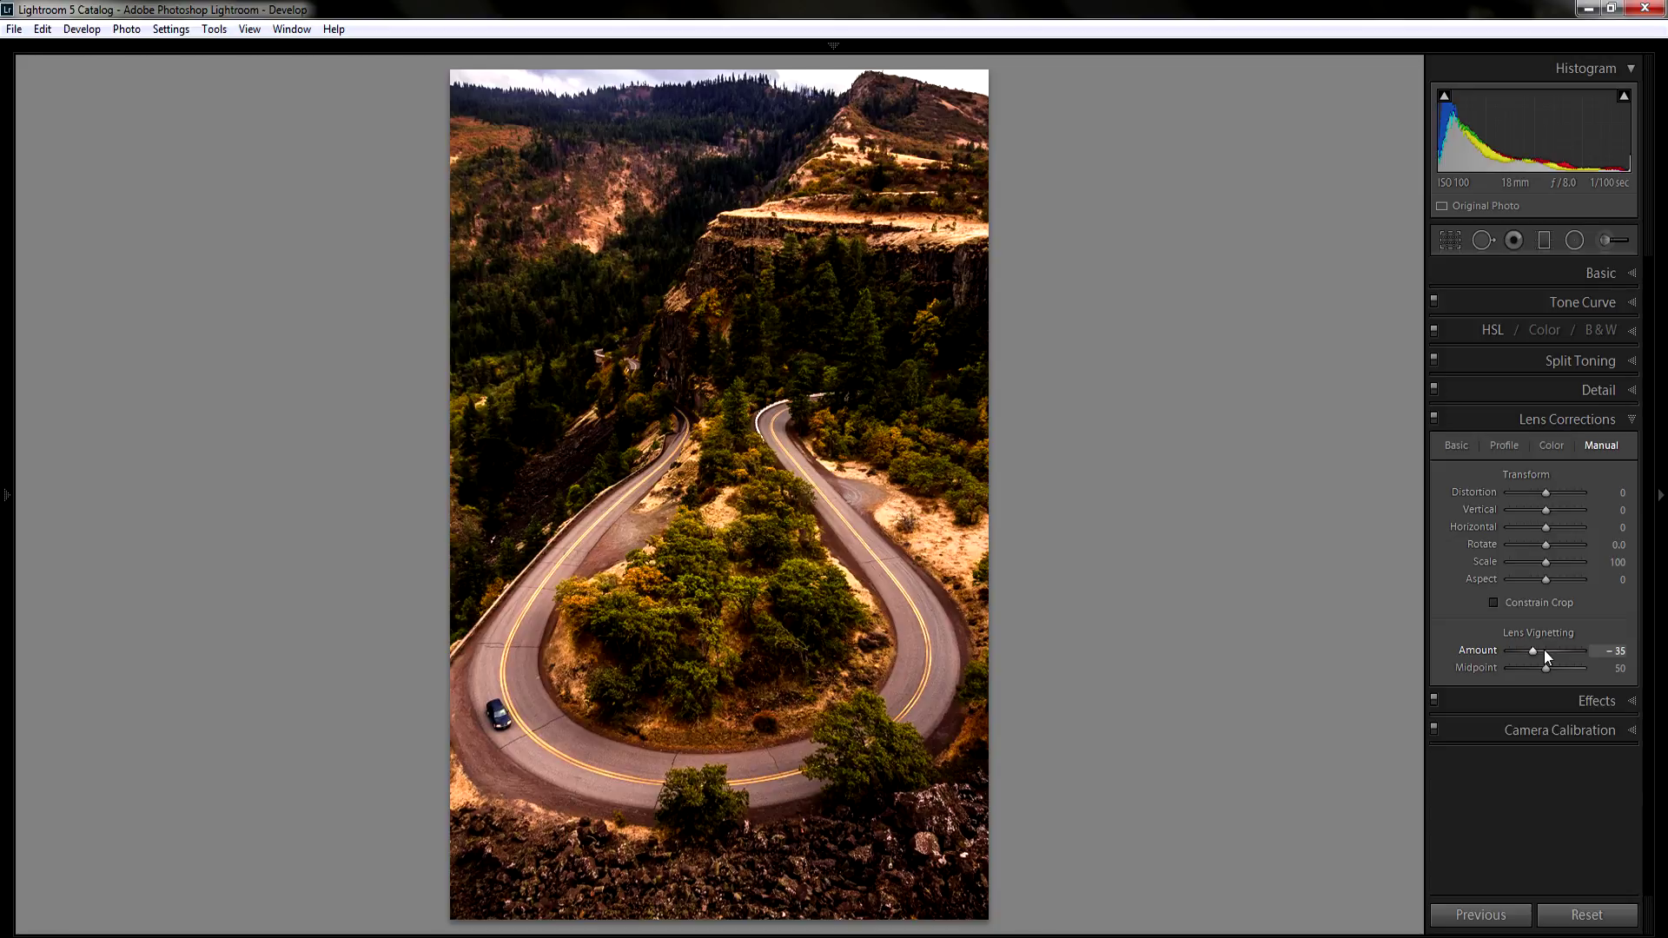
pyautogui.scroll(2, 1545, 656)
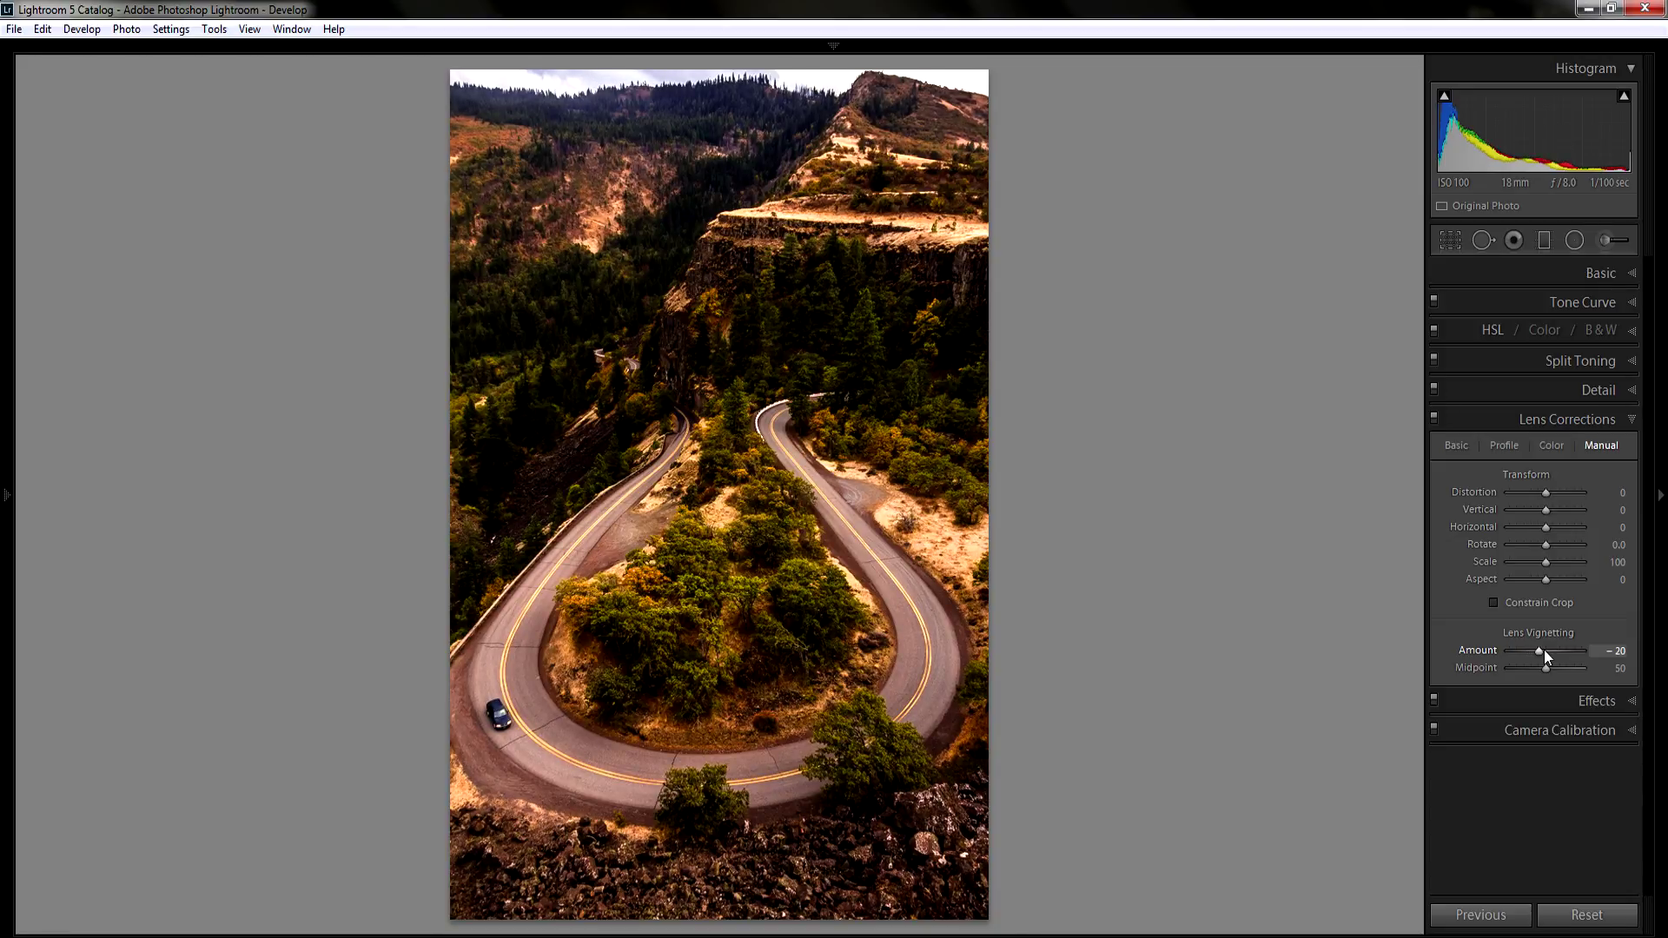
pyautogui.doubleClick(1545, 651)
pyautogui.click(1607, 700)
pyautogui.click(1624, 450)
pyautogui.click(1623, 420)
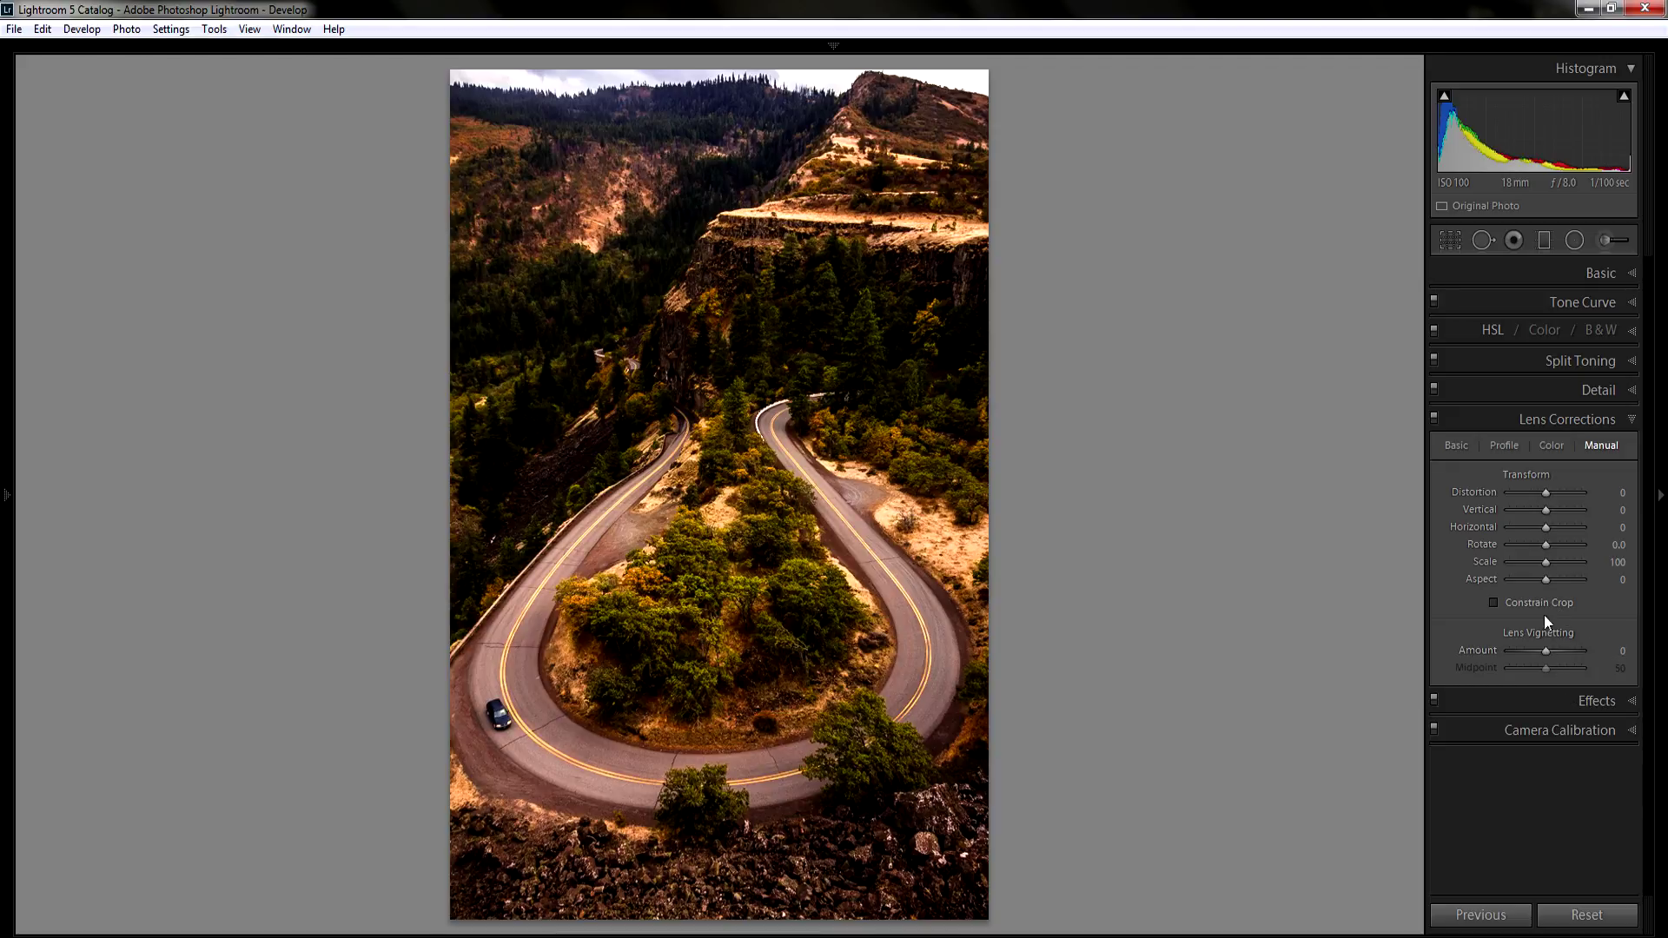
# Toggle the Effects panel off and on to compare the post-crop vignette
pyautogui.click(1629, 419)
pyautogui.click(1630, 448)
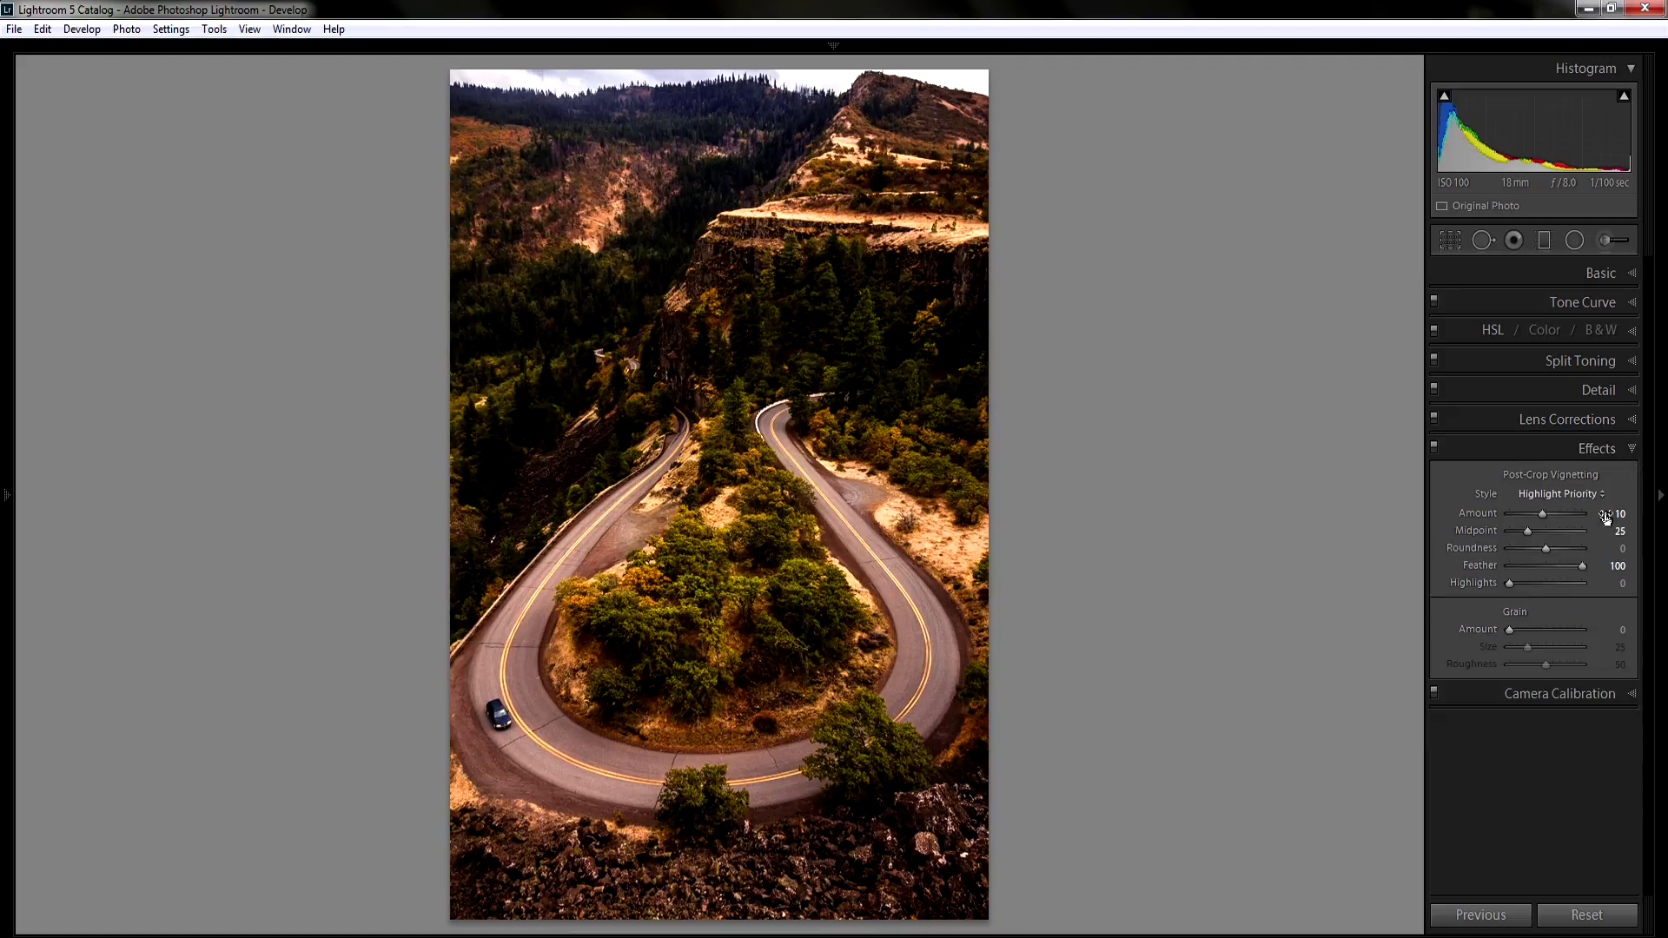
pyautogui.click(1435, 448)
pyautogui.click(1434, 449)
pyautogui.click(1630, 449)
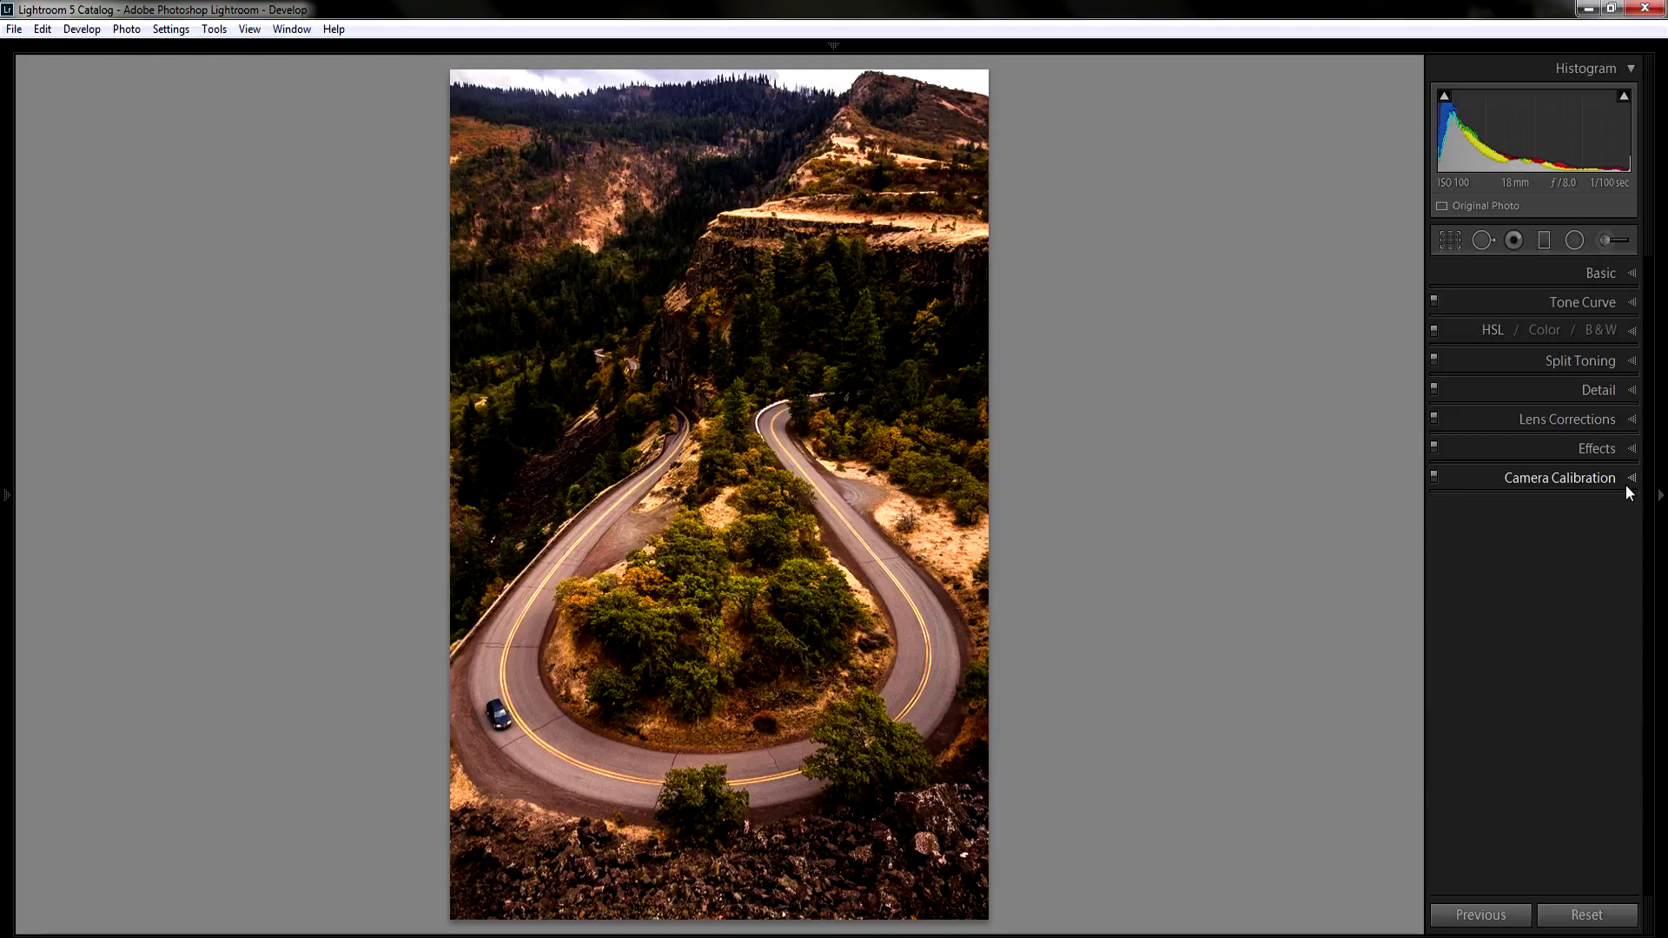
# In Camera Calibration keep the Adobe Standard profile, leaving the shadows tint at 0
pyautogui.click(1626, 488)
pyautogui.click(1578, 538)
pyautogui.click(1576, 537)
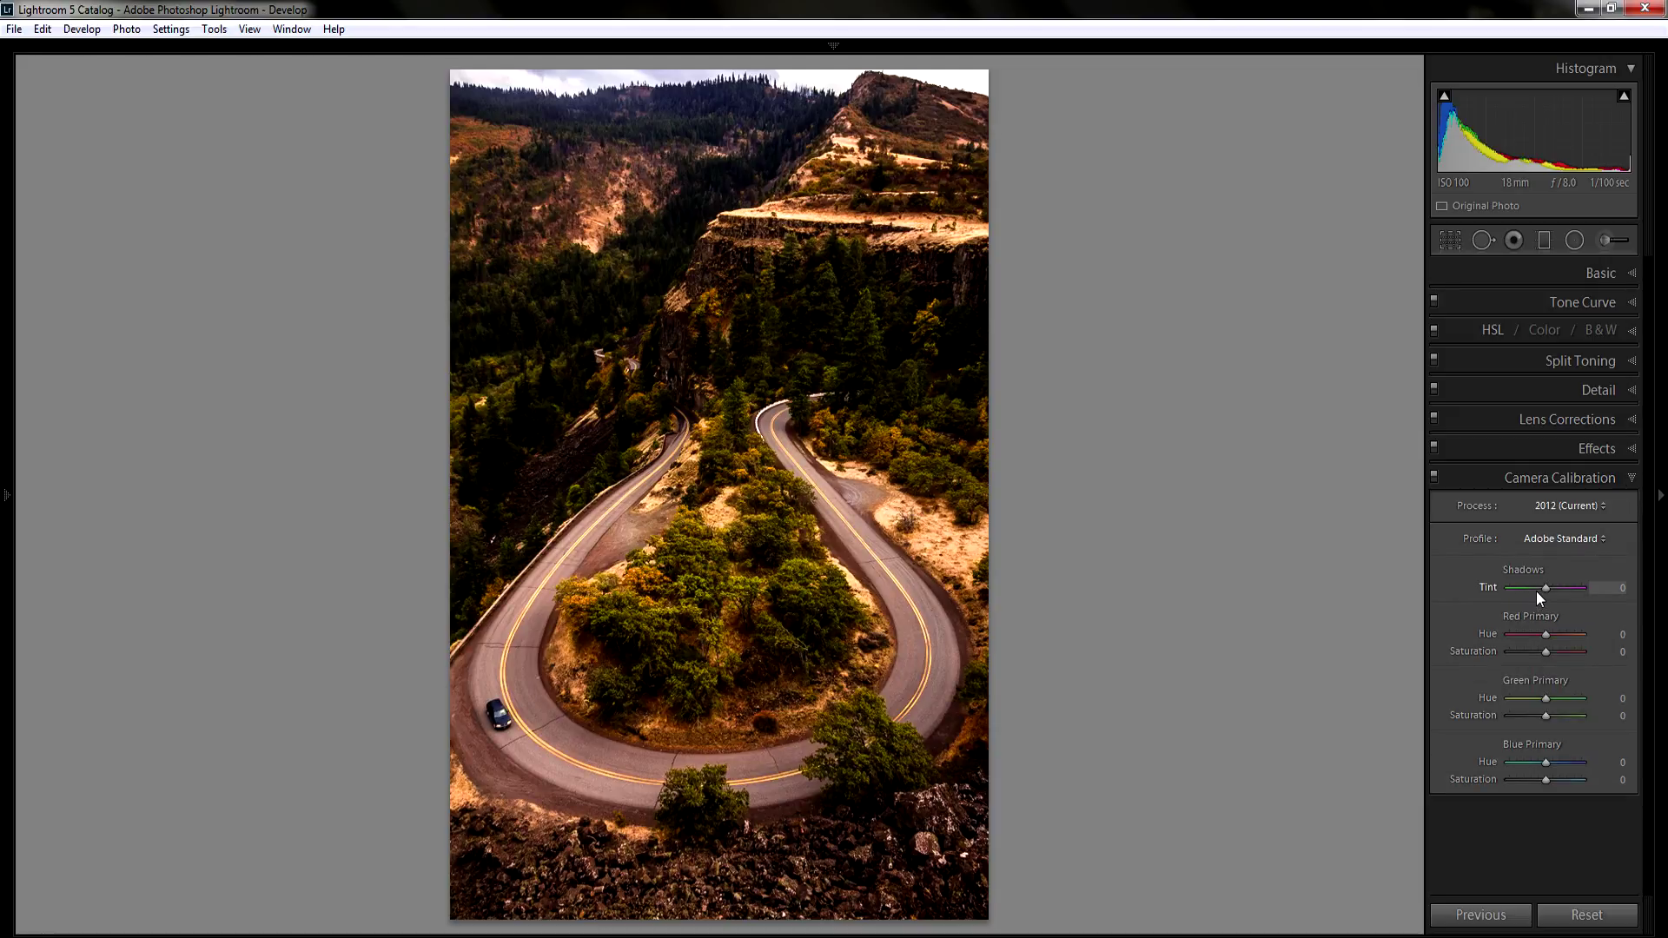
pyautogui.moveTo(1544, 587); pyautogui.dragTo(1547, 588)
pyautogui.doubleClick(1547, 588)
# Set Green Primary Hue +21 and Saturation +3, and lower Blue Primary Hue to −2
pyautogui.moveTo(1546, 698); pyautogui.dragTo(1554, 698)
pyautogui.moveTo(1546, 716); pyautogui.dragTo(1548, 716)
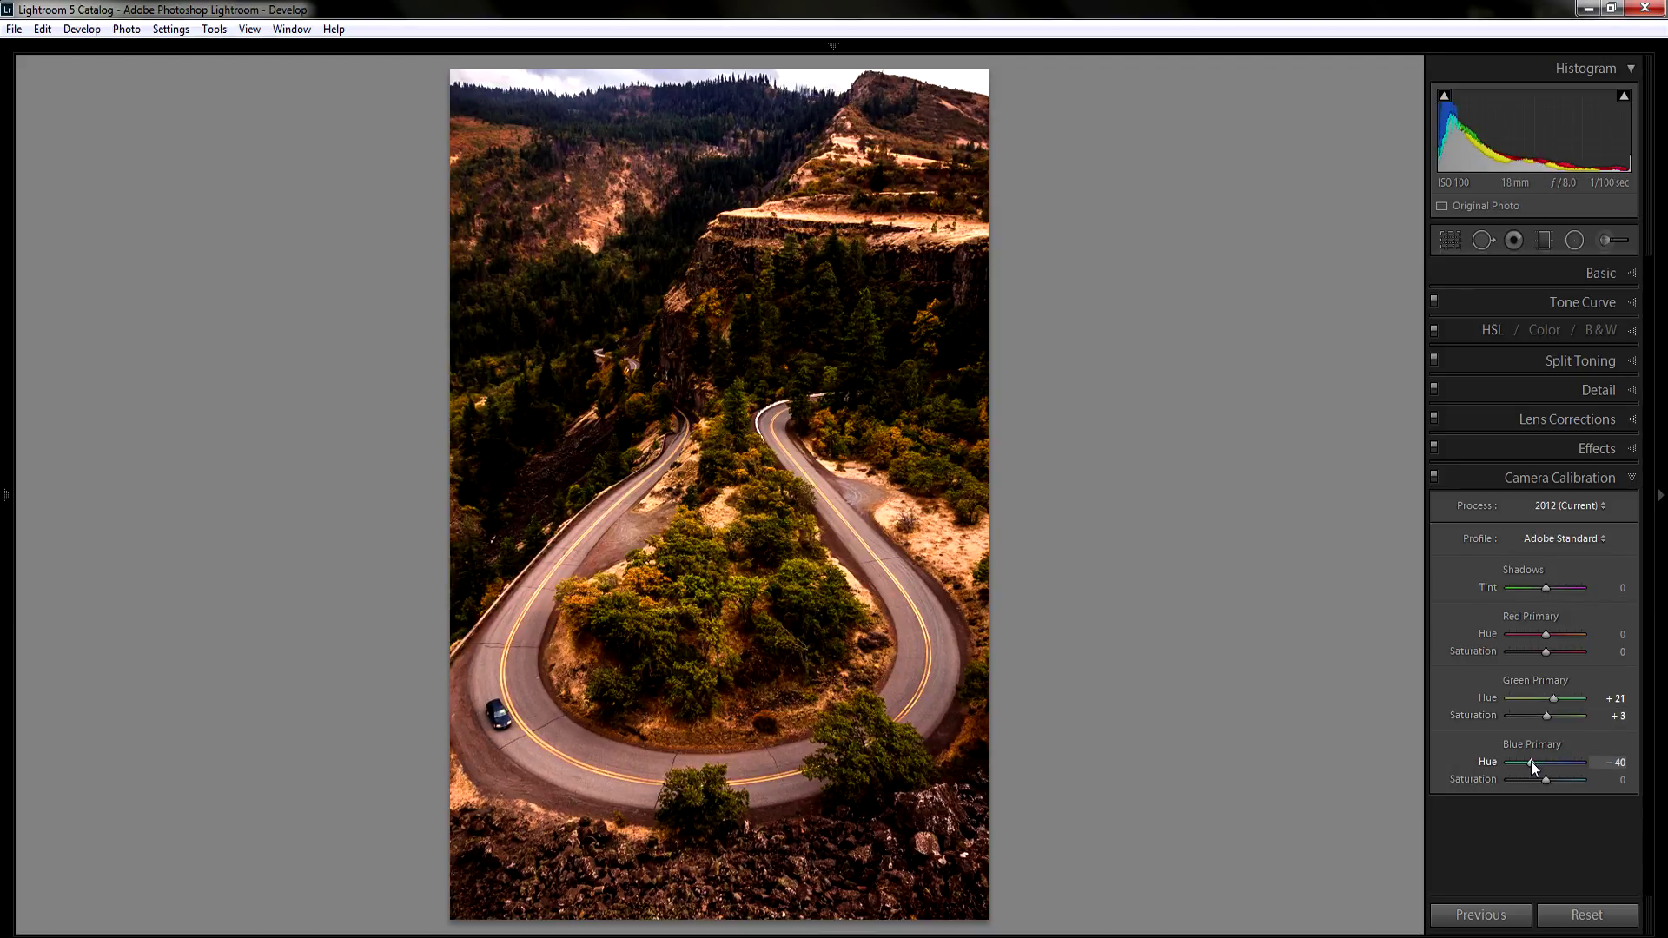
pyautogui.moveTo(1607, 773); pyautogui.dragTo(1550, 779)
pyautogui.hotkey('ctrl', '8')
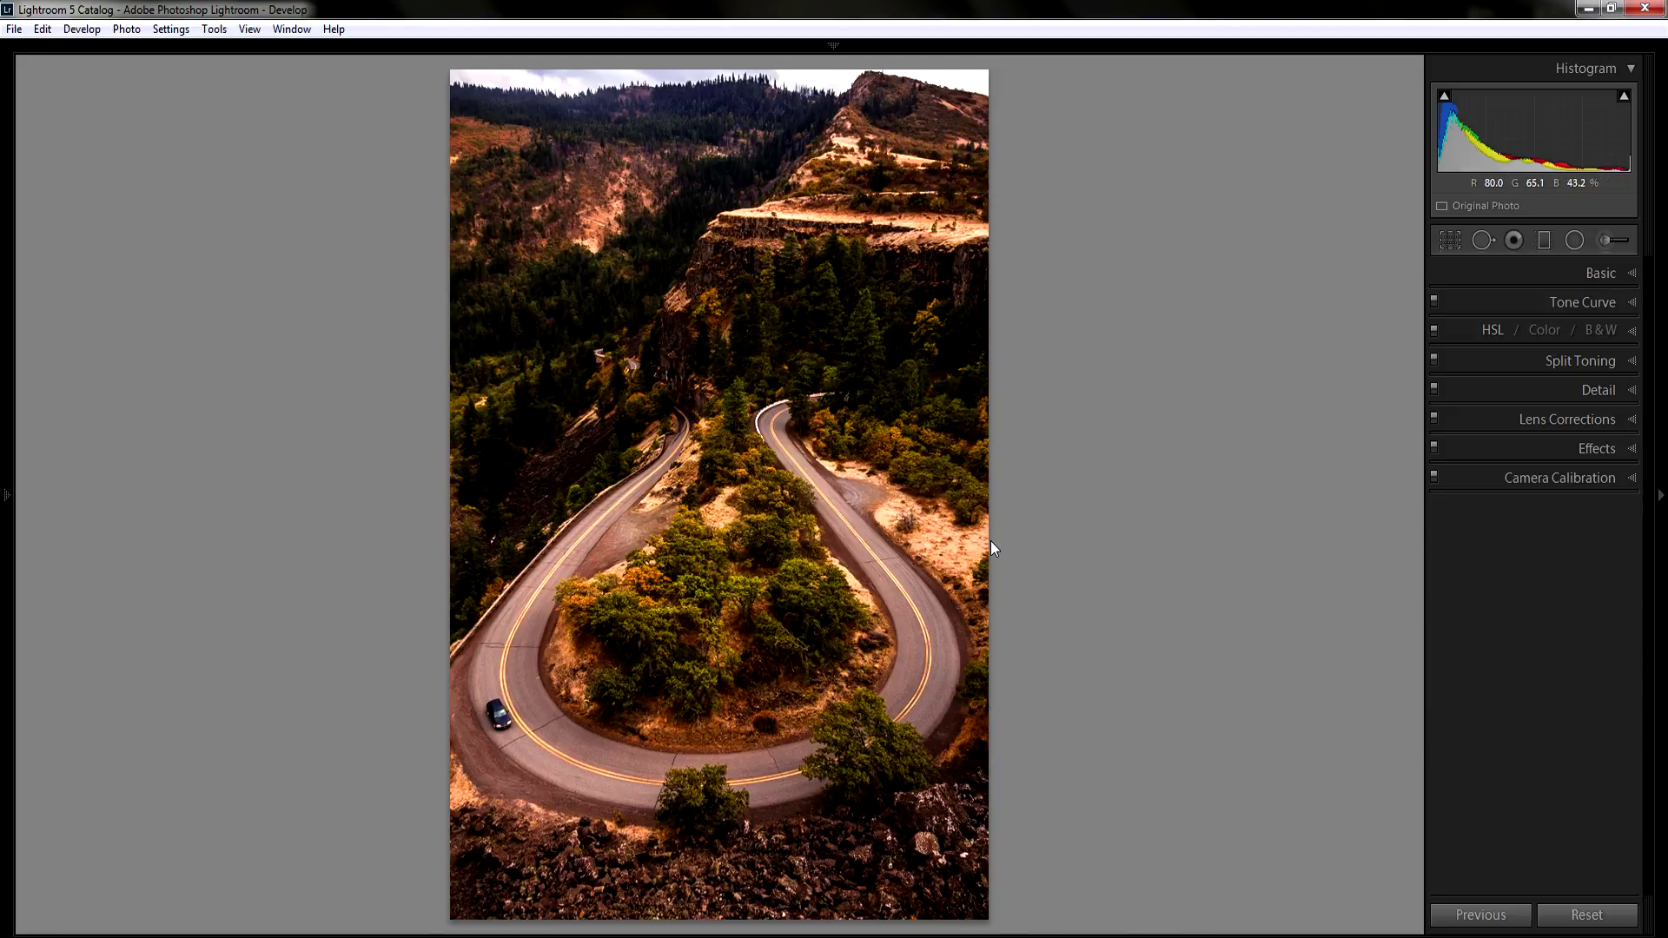
pyautogui.press('y')
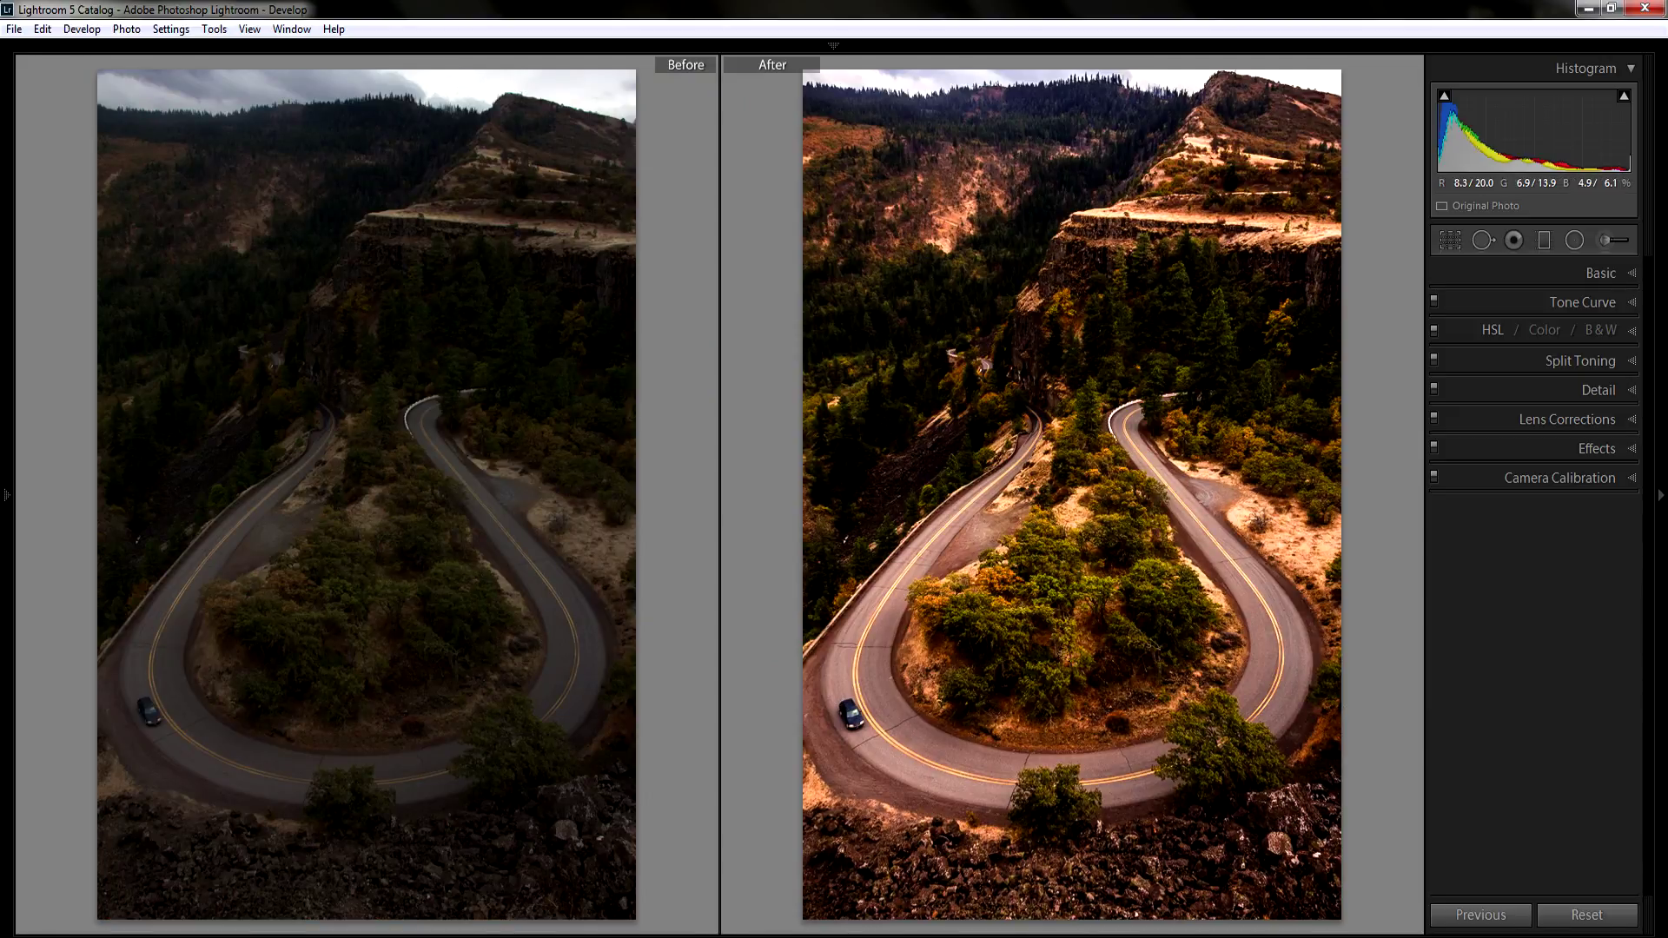
pyautogui.press('y')
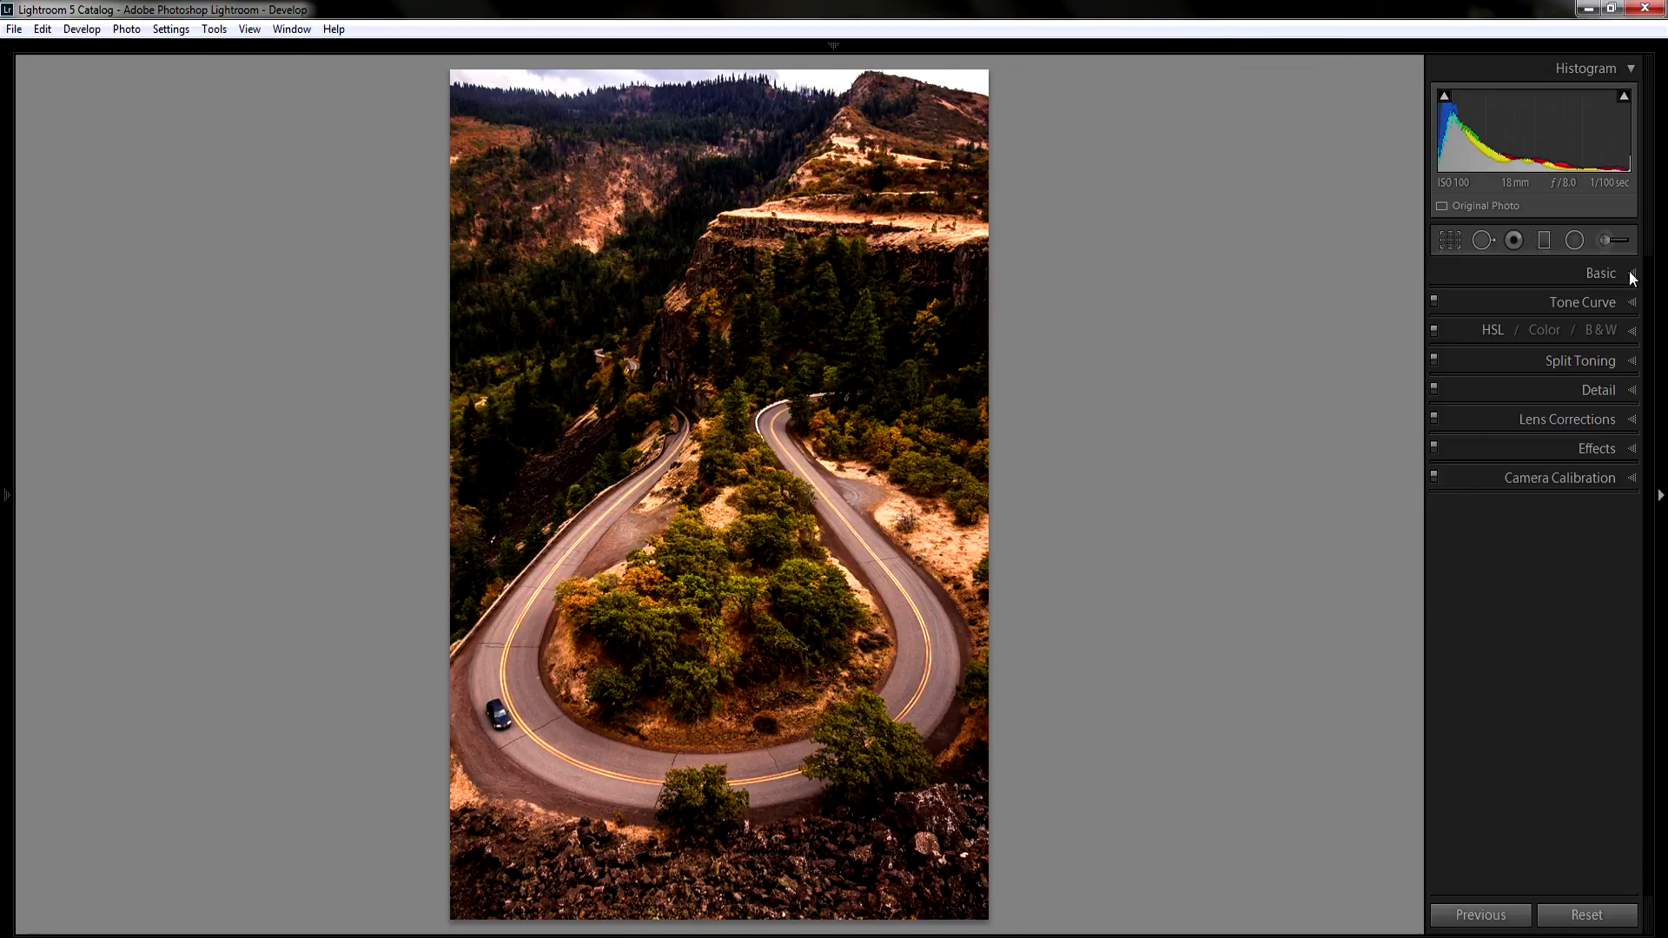